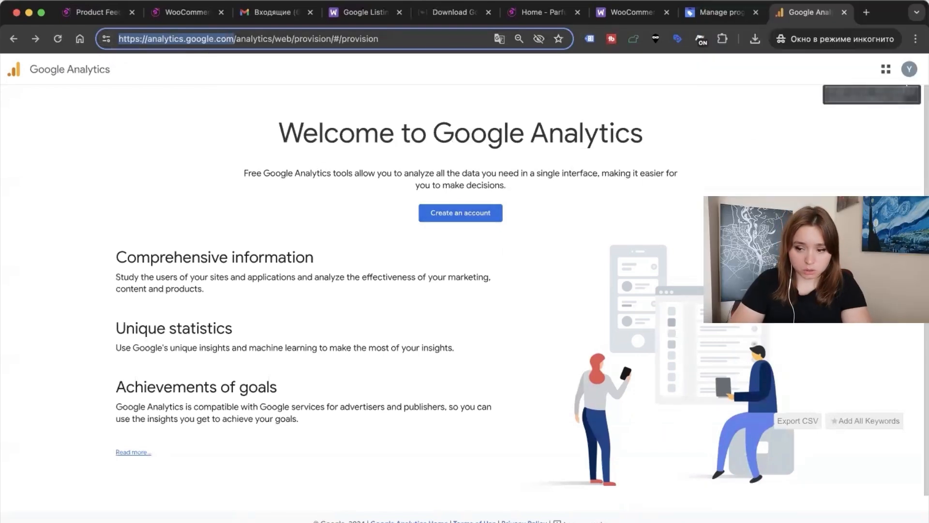
# - Start creating a Google Analytics account and copy the web address of the demo perfume store from its open page
pyautogui.click(457, 213)
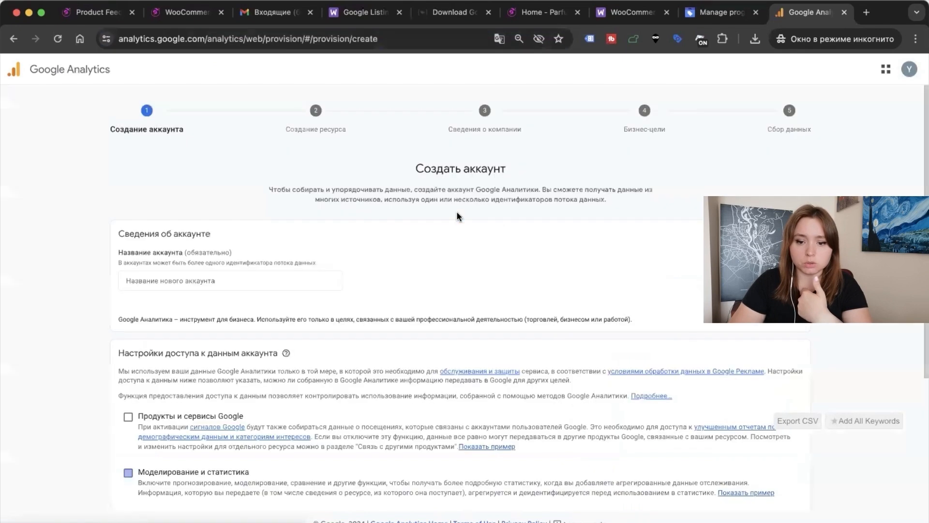
pyautogui.click(155, 283)
pyautogui.click(63, 218)
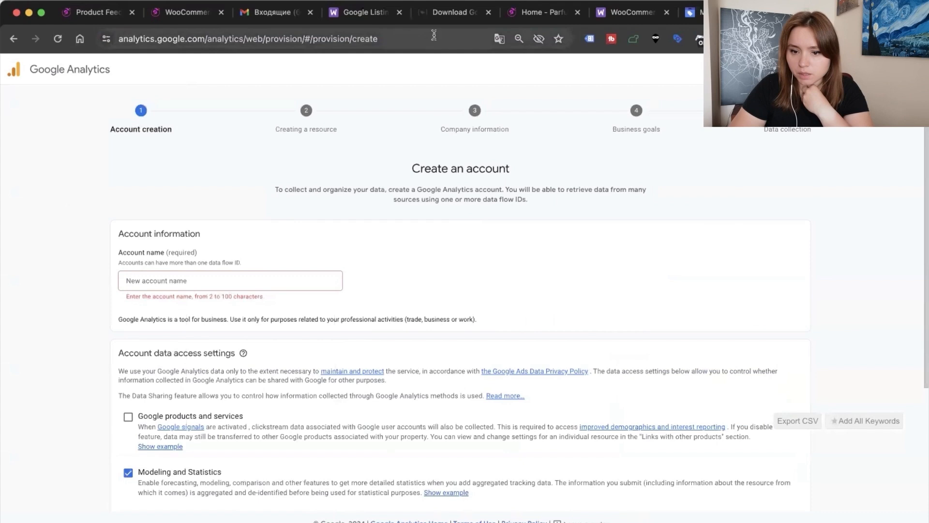
pyautogui.click(538, 12)
pyautogui.click(194, 41)
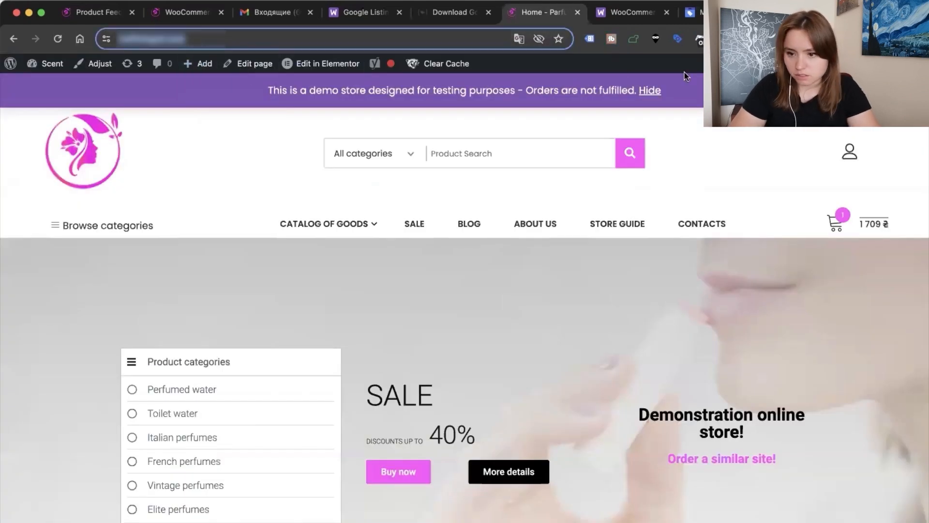
# - Name the new Analytics account with the store's copied domain, leaving out the protocol prefix
pyautogui.click(798, 14)
pyautogui.click(191, 287)
pyautogui.press('super+v')
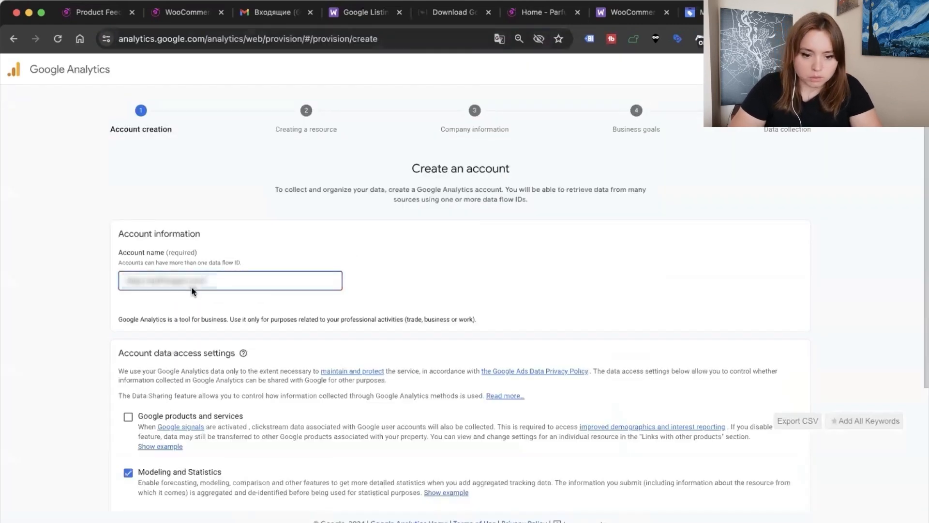
pyautogui.moveTo(149, 281); pyautogui.dragTo(98, 283)
pyautogui.press('BackSpace')
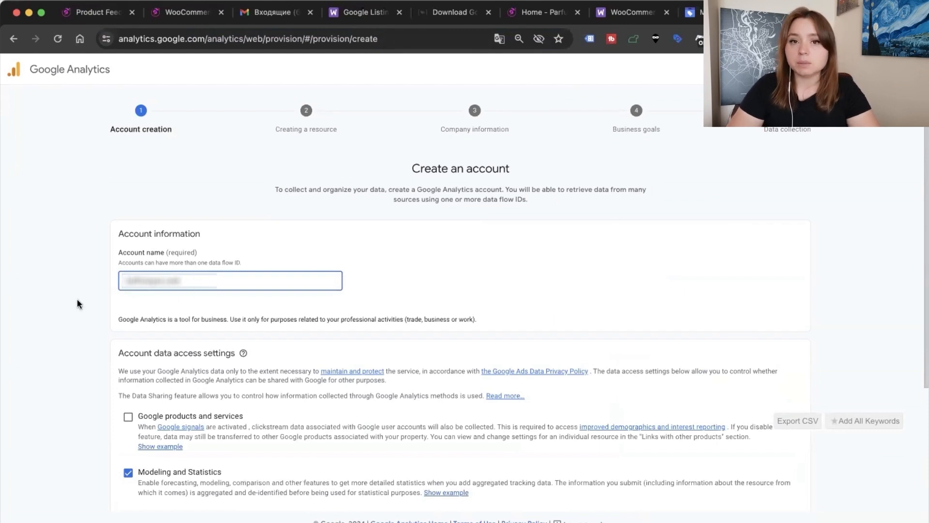
# - Allow account data sharing with Google products and services, and continue to creating a resource
pyautogui.scroll(-3, 78, 339)
pyautogui.click(128, 321)
pyautogui.scroll(-3, 125, 347)
pyautogui.click(133, 479)
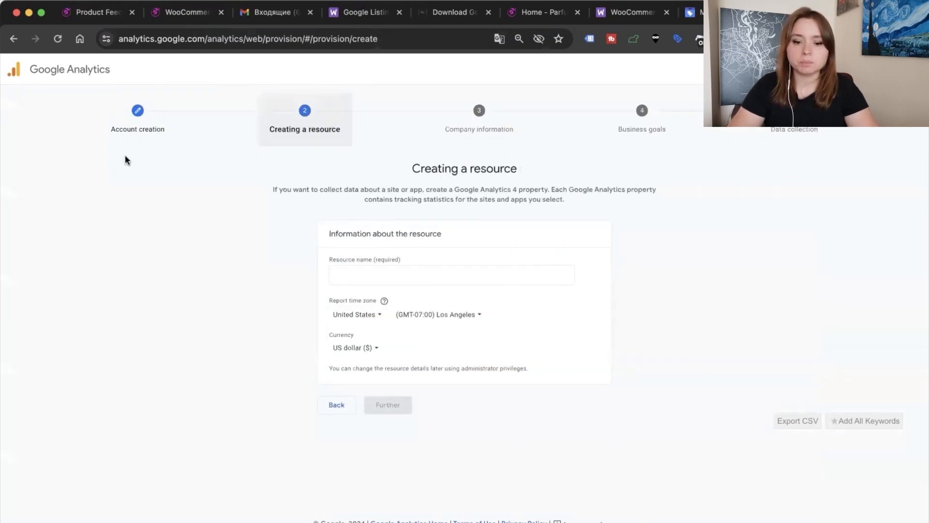
# - Name the resource with the store's domain, without the protocol prefix, and continue to the company information
pyautogui.click(354, 271)
pyautogui.press('super+v')
pyautogui.click(246, 289)
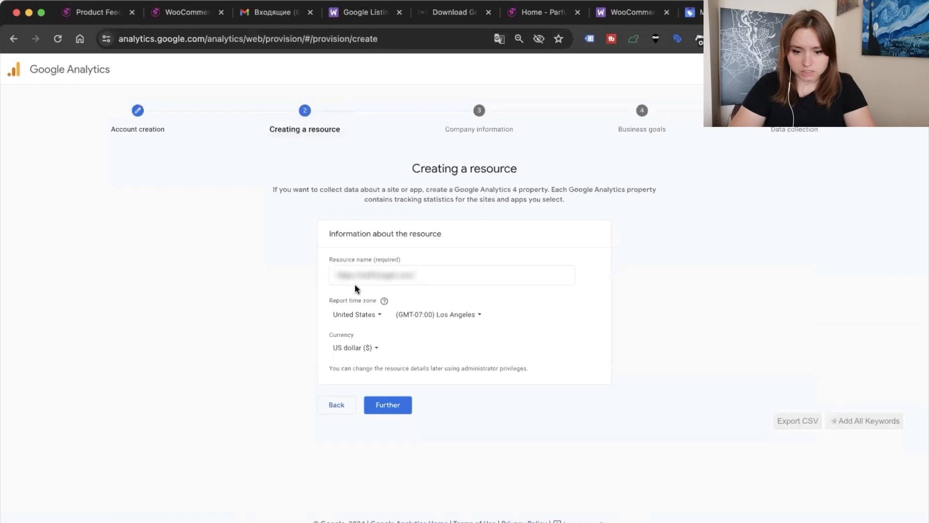
pyautogui.moveTo(362, 274); pyautogui.dragTo(317, 276)
pyautogui.press('BackSpace')
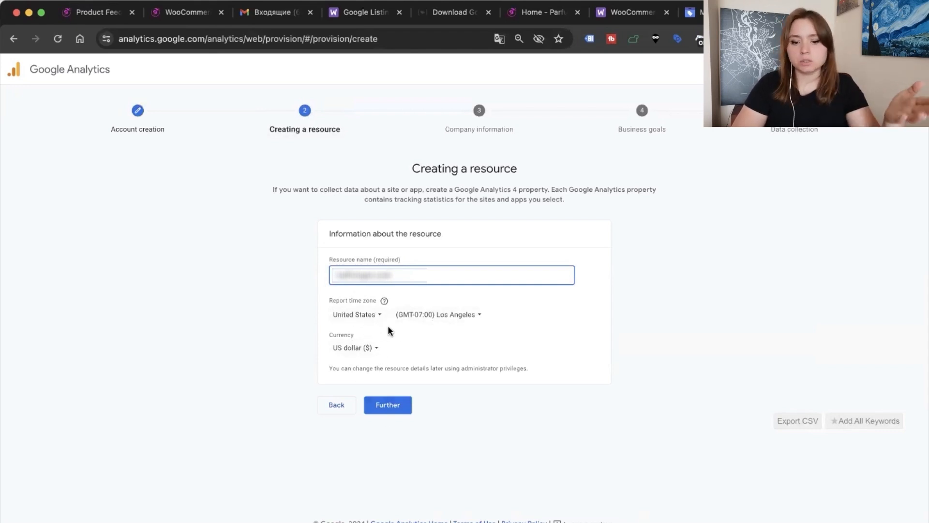
pyautogui.click(354, 315)
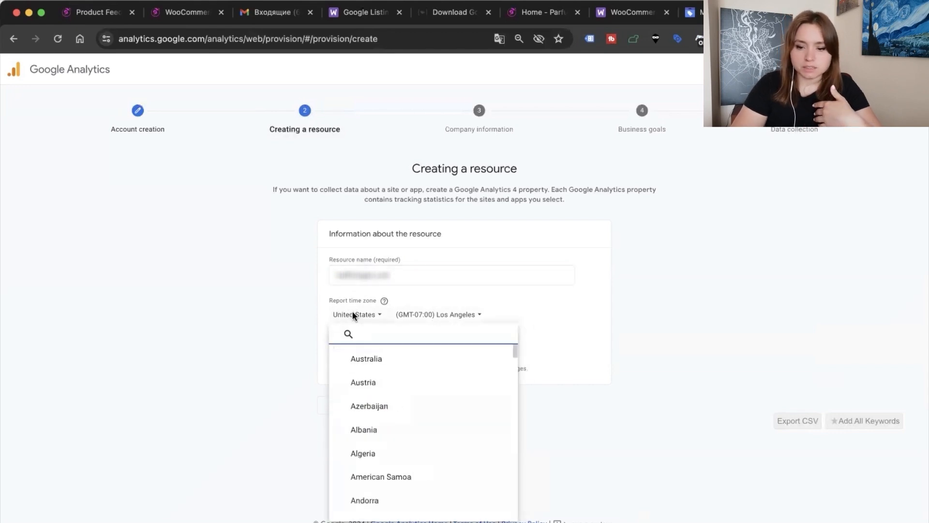
pyautogui.click(288, 317)
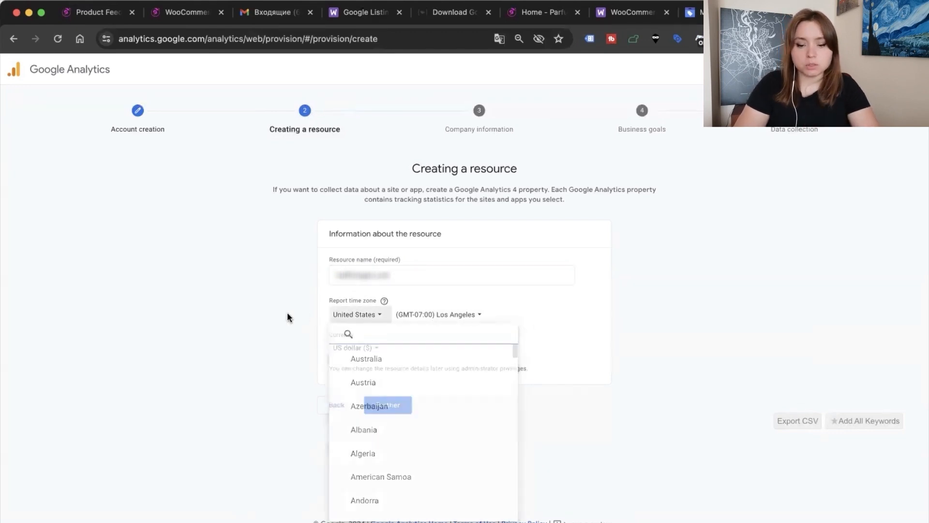
pyautogui.click(394, 404)
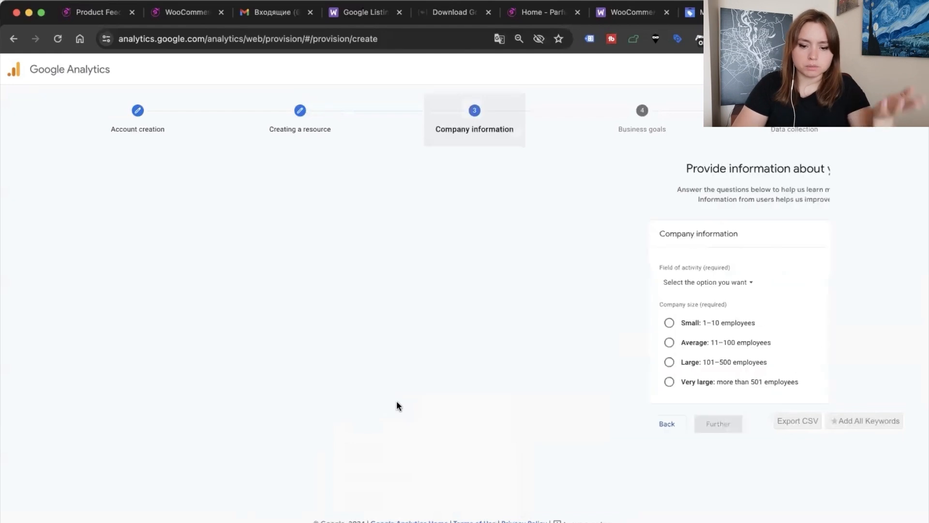
# - Describe the company as Small (1–10 employees) in the Purchases field of activity, and continue to the business goals
pyautogui.click(359, 323)
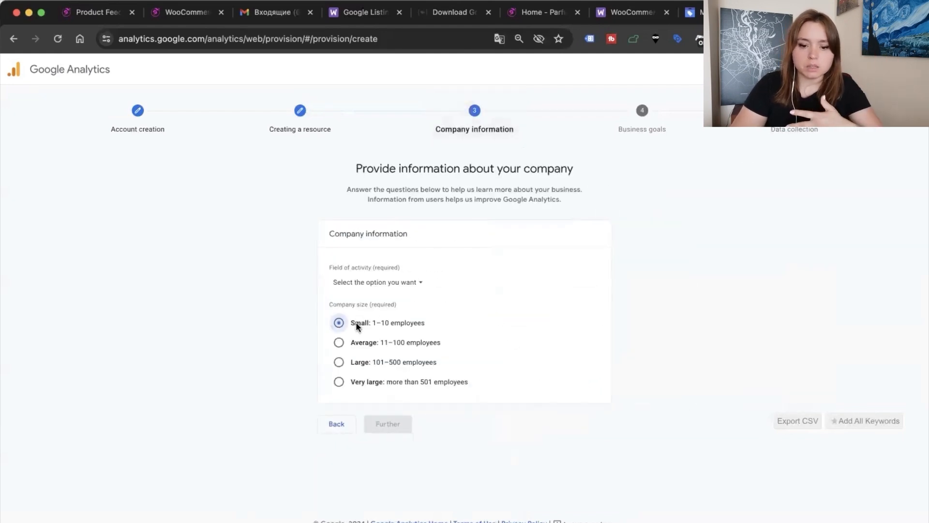
pyautogui.click(385, 282)
pyautogui.scroll(-10, 399, 385)
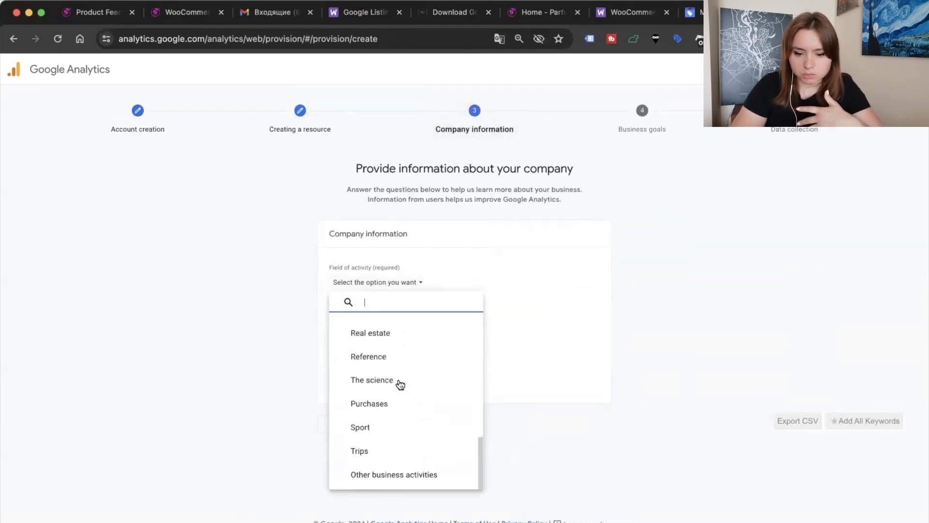
pyautogui.click(392, 411)
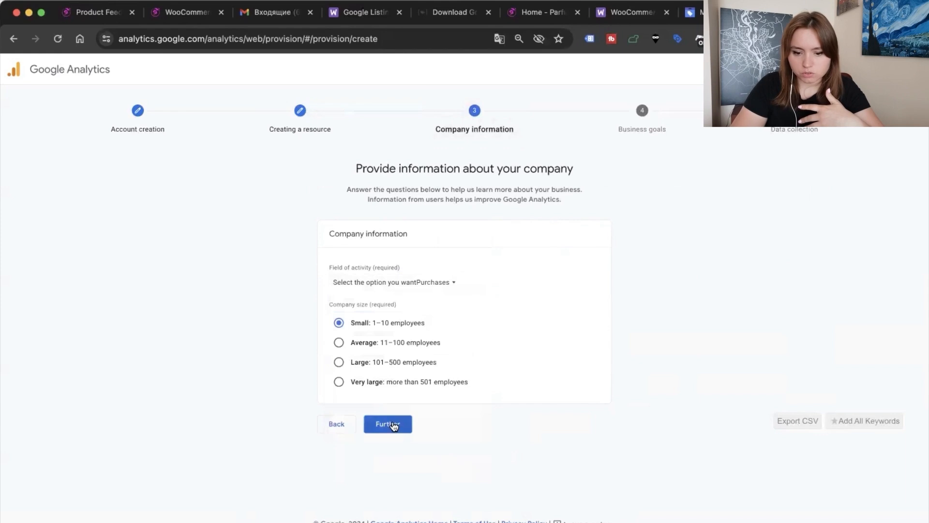
pyautogui.click(390, 422)
# - Try to select all five business goals, including Getting basic reports
pyautogui.click(565, 241)
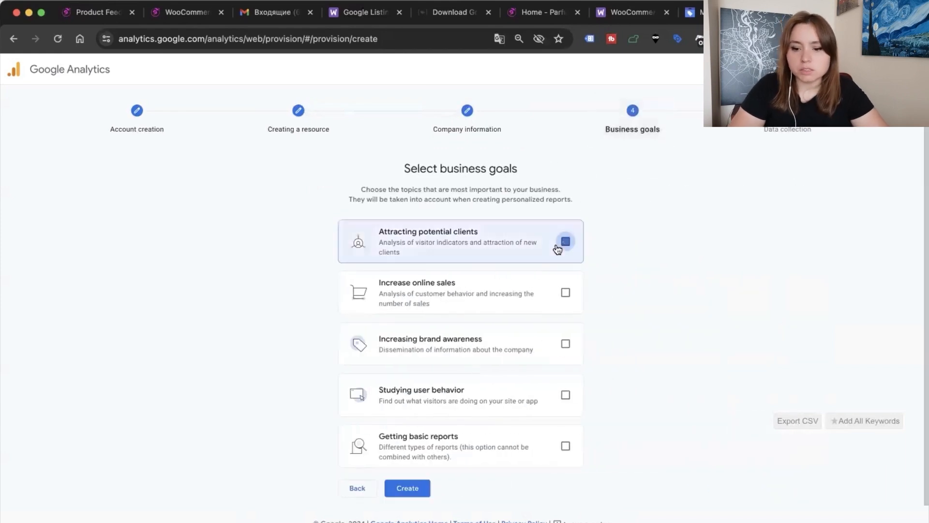
pyautogui.click(565, 292)
pyautogui.click(565, 344)
pyautogui.click(566, 395)
pyautogui.click(565, 446)
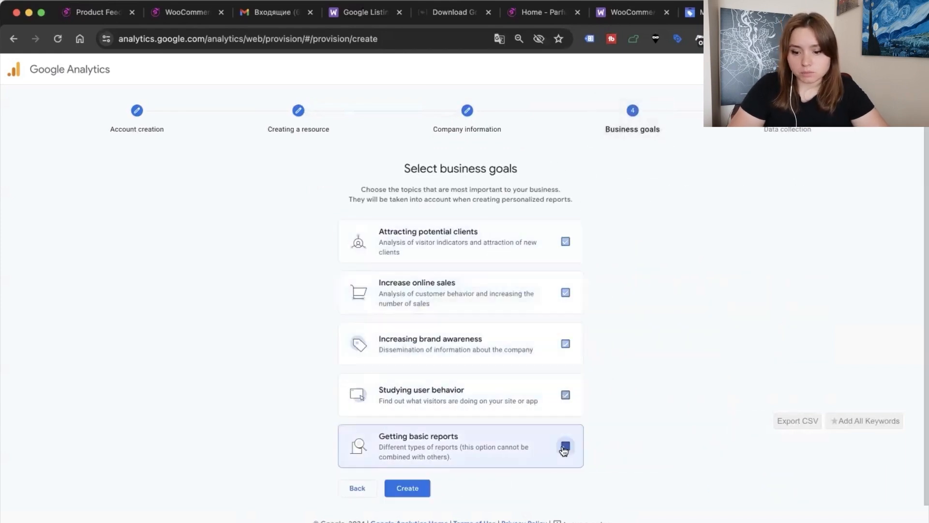
# - Choose the goals for potential clients, online sales, brand awareness and user behavior, and submit the account for creation
pyautogui.click(565, 242)
pyautogui.click(564, 297)
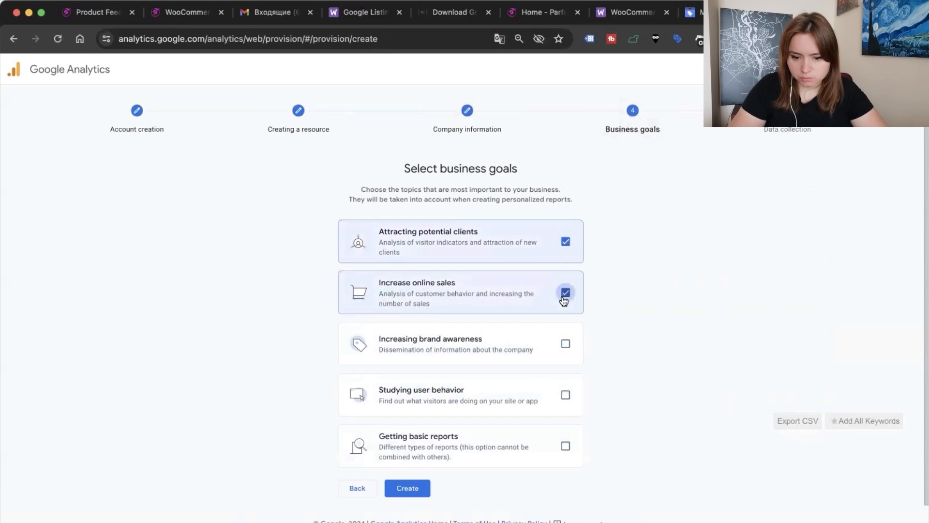
pyautogui.click(565, 343)
pyautogui.click(563, 392)
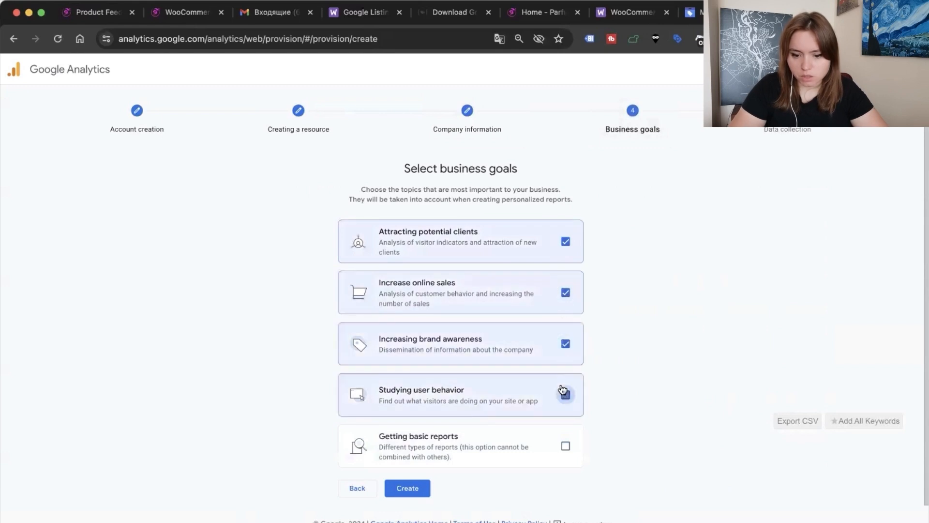
pyautogui.click(407, 489)
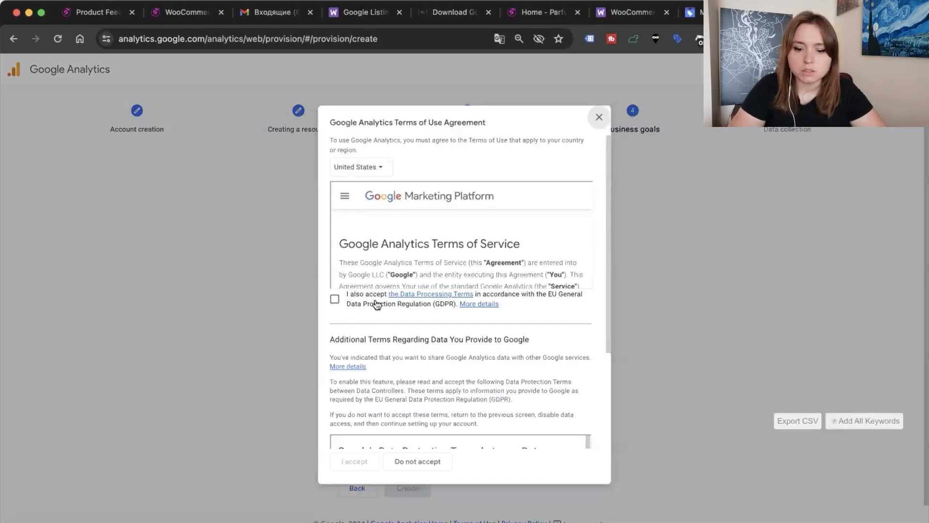
# - Accept the Google Analytics Terms of Use, including the Data Processing Terms and the additional data protection terms
pyautogui.click(335, 298)
pyautogui.scroll(-3, 353, 342)
pyautogui.click(334, 429)
pyautogui.click(353, 461)
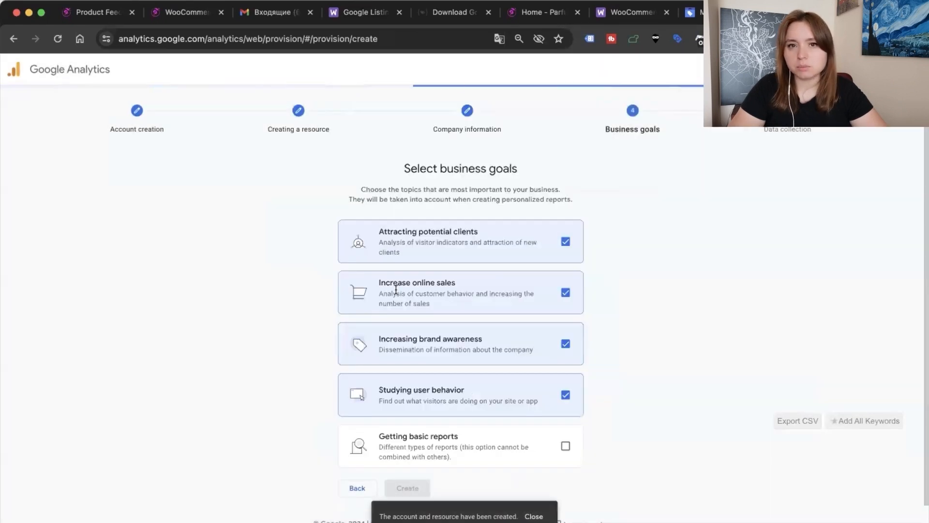
pyautogui.click(267, 270)
pyautogui.click(409, 162)
pyautogui.press('super+v')
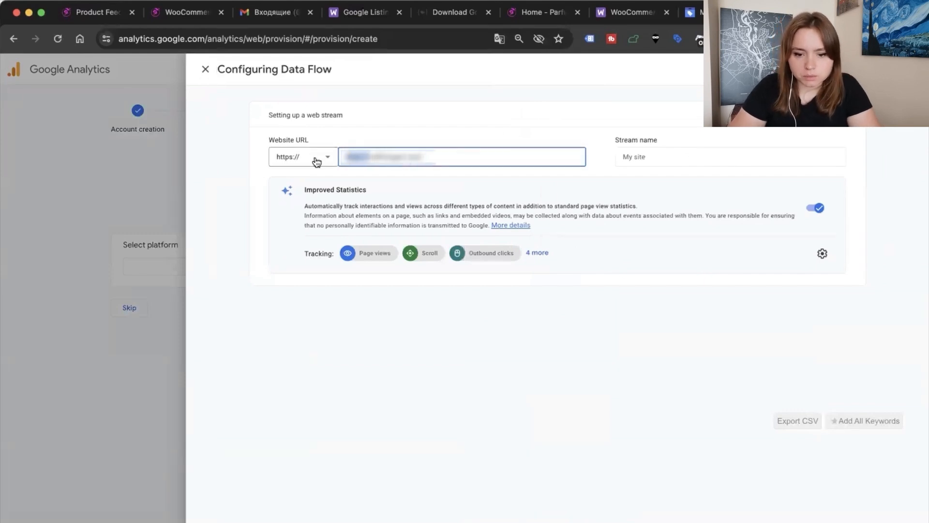
pyautogui.click(282, 165)
pyautogui.click(245, 208)
# - Name the web stream with the store's domain, leaving out the protocol prefix
pyautogui.click(631, 156)
pyautogui.press('super+v')
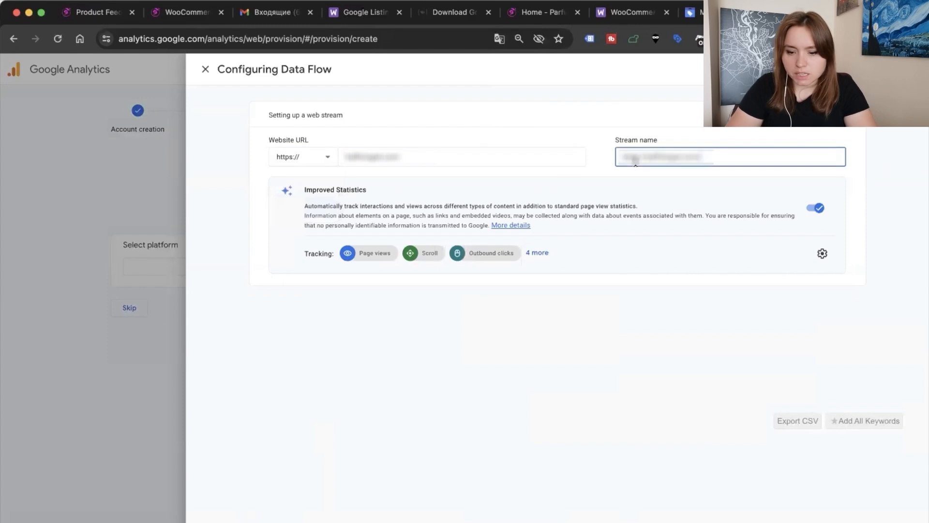
pyautogui.moveTo(646, 156); pyautogui.dragTo(612, 157)
pyautogui.press('BackSpace')
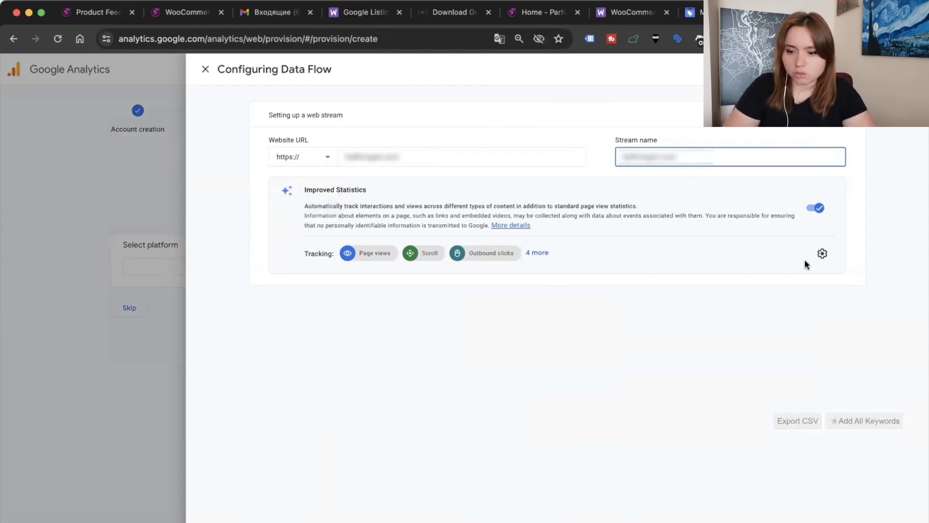
# - Create the web stream after reviewing its Improved Statistics options, and open its stream information
pyautogui.click(823, 255)
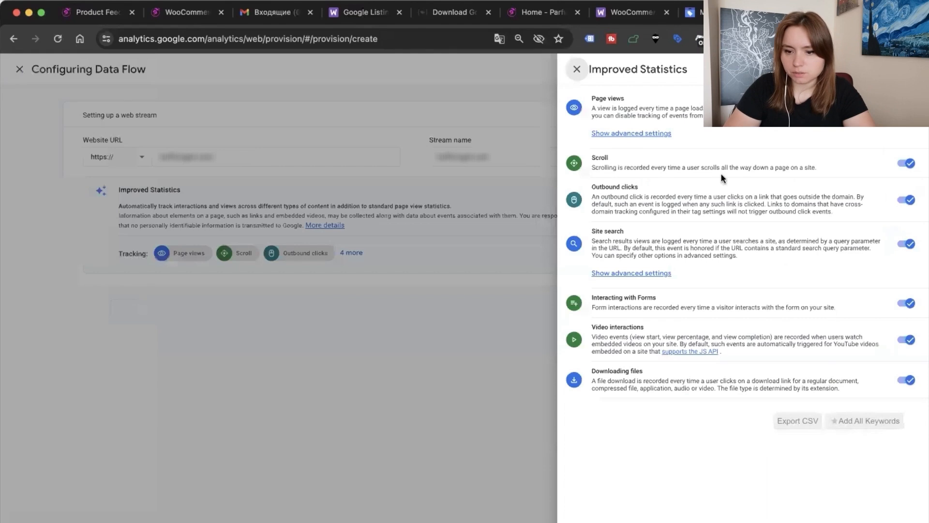
pyautogui.click(577, 68)
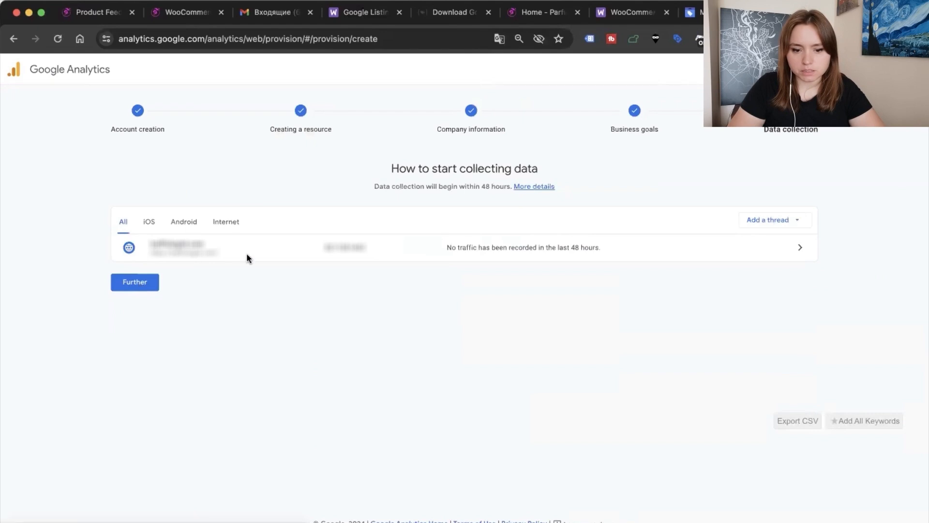
pyautogui.click(245, 70)
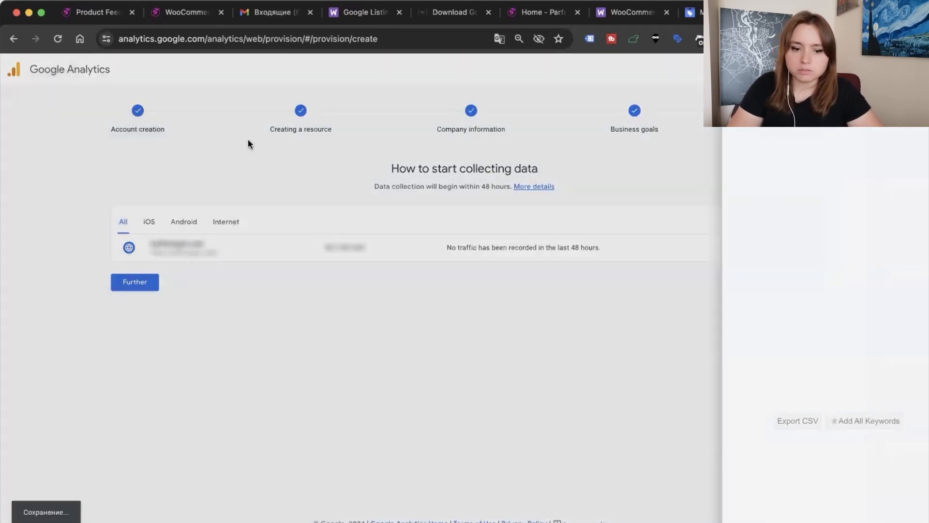
pyautogui.click(406, 249)
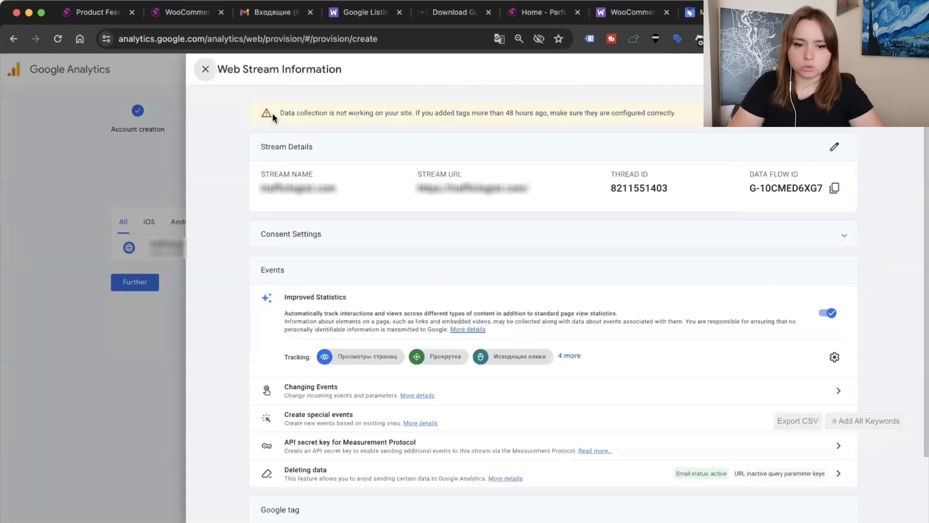
# - Switch to the store's WordPress admin and open the page for adding a new plugin
pyautogui.click(87, 13)
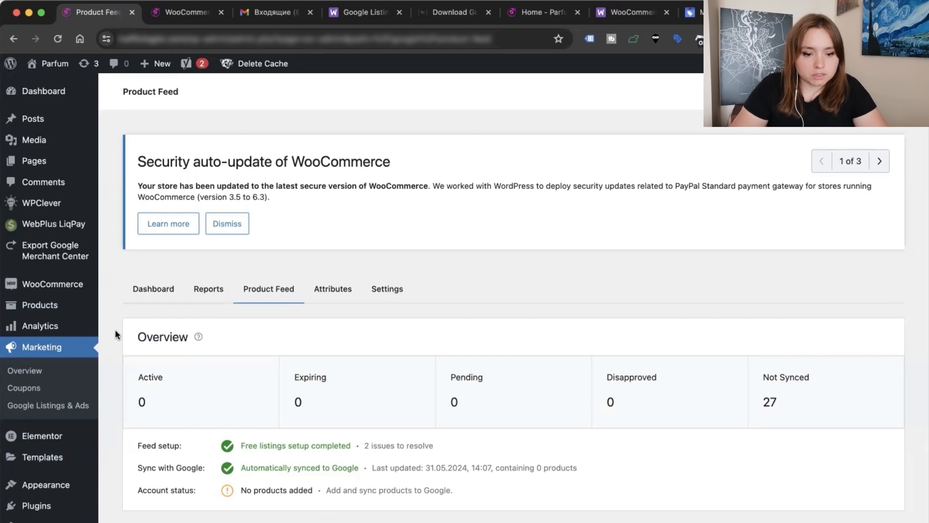
pyautogui.scroll(-3, 54, 441)
pyautogui.moveTo(54, 412)
pyautogui.click(117, 414)
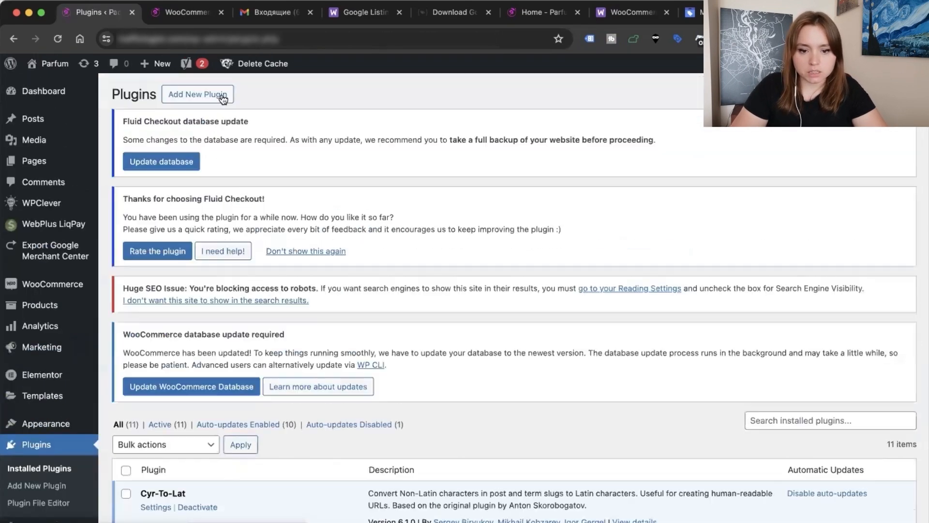
pyautogui.click(206, 100)
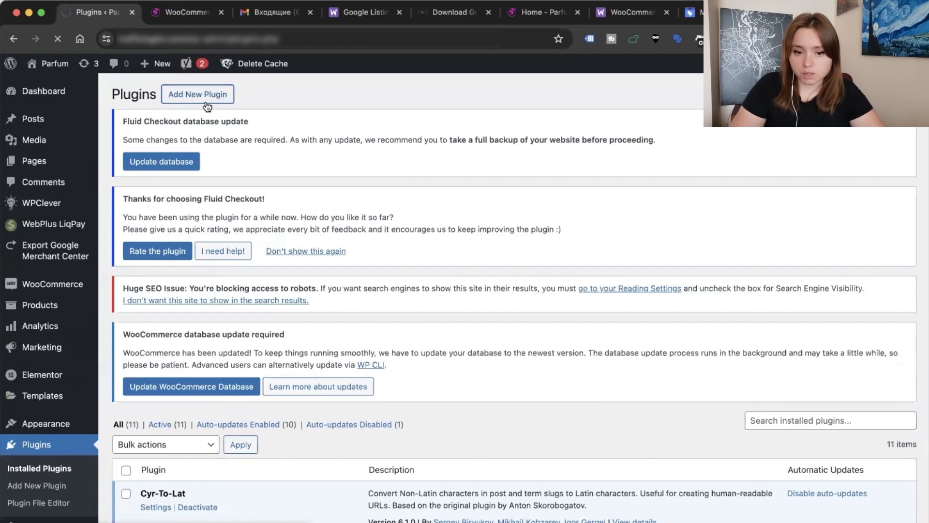
# - Search the plugin directory for gtm4wp and install the GTM4WP Google Tag Manager plugin
pyautogui.click(776, 299)
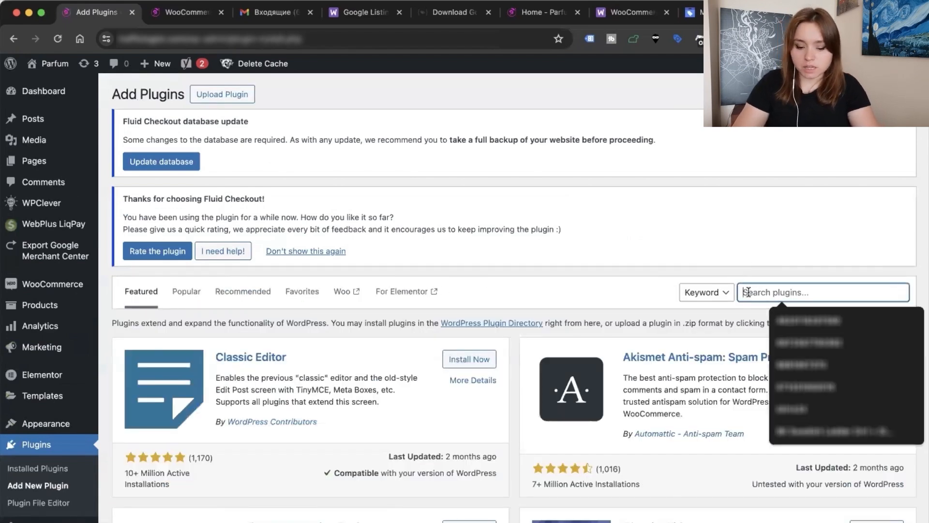
pyautogui.write('gtm')
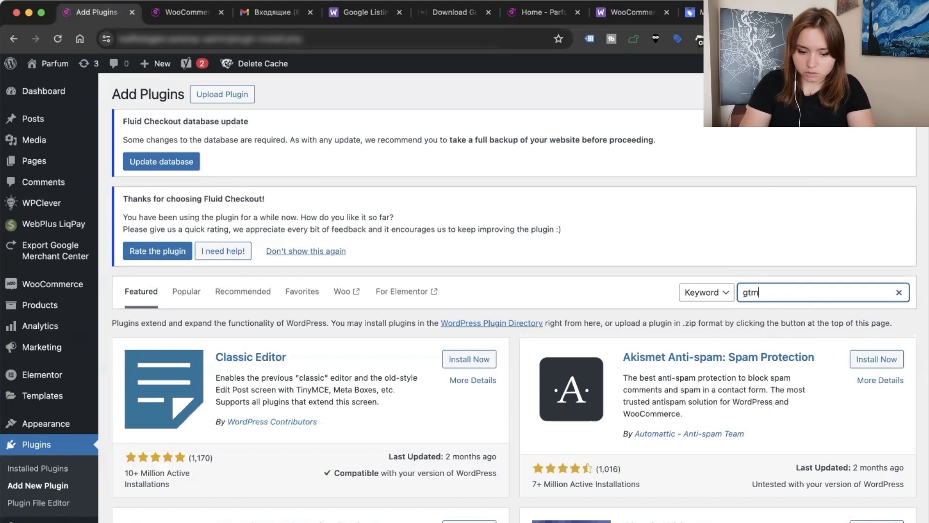
pyautogui.write('4wp')
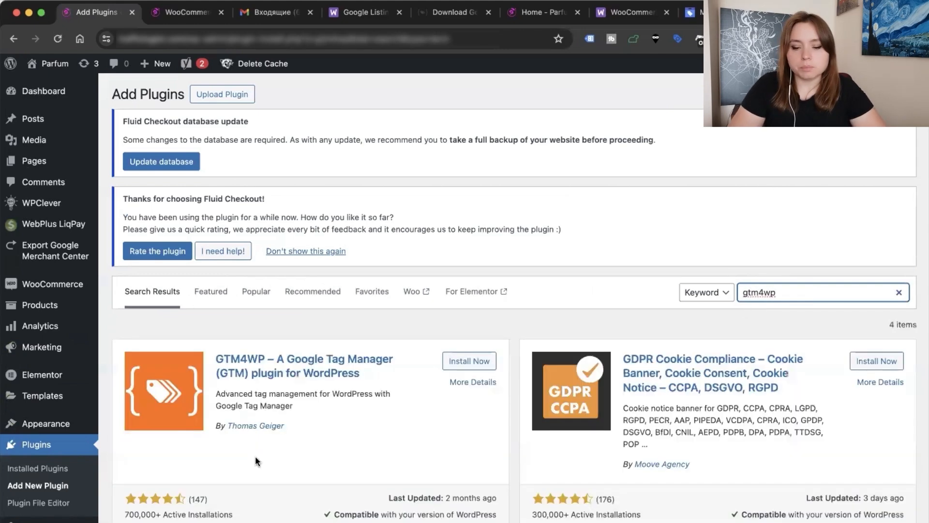
pyautogui.scroll(-2, 255, 455)
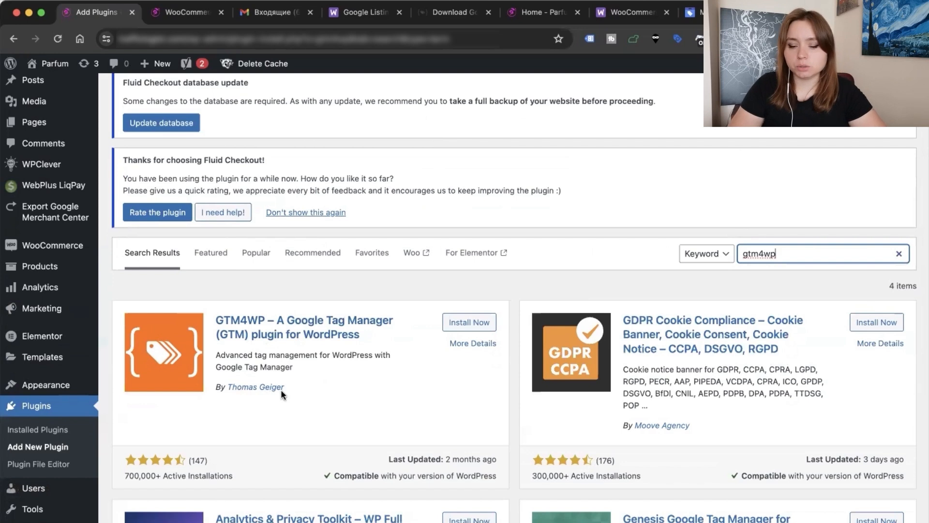
pyautogui.click(458, 324)
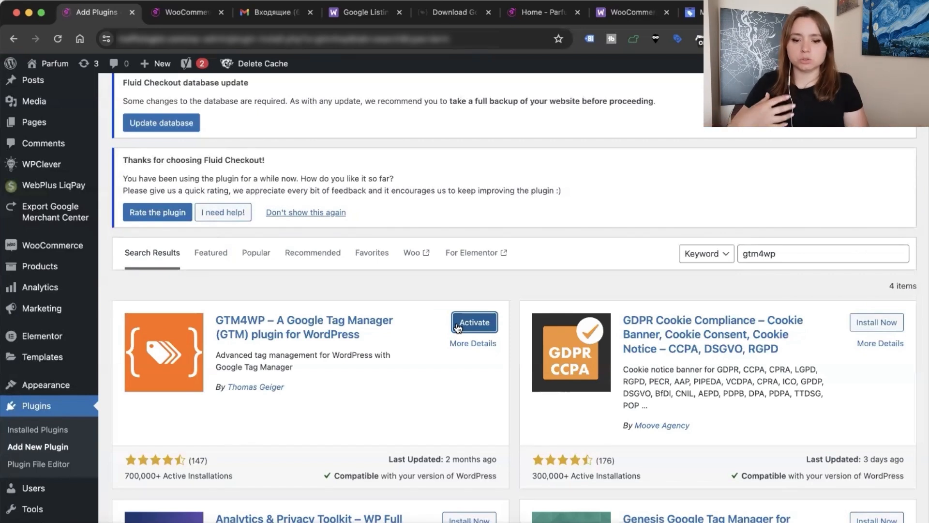
# - Activate the GTM4WP plugin and open its settings from the list of installed plugins
pyautogui.click(457, 328)
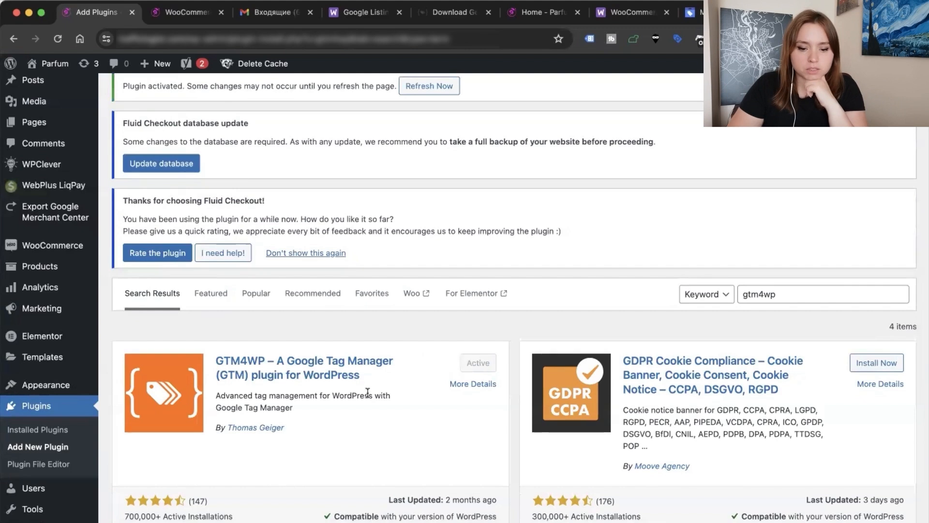
pyautogui.click(43, 405)
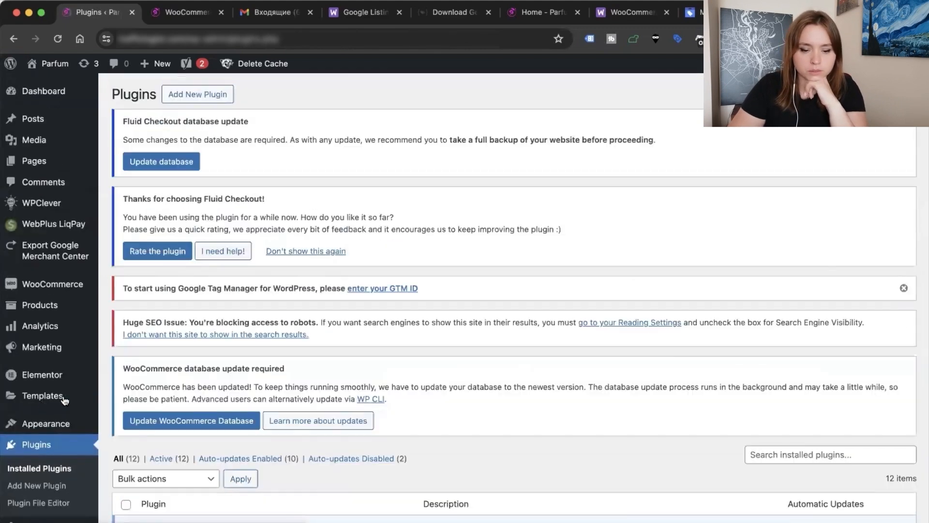
pyautogui.scroll(-5, 249, 388)
pyautogui.scroll(-7, 249, 388)
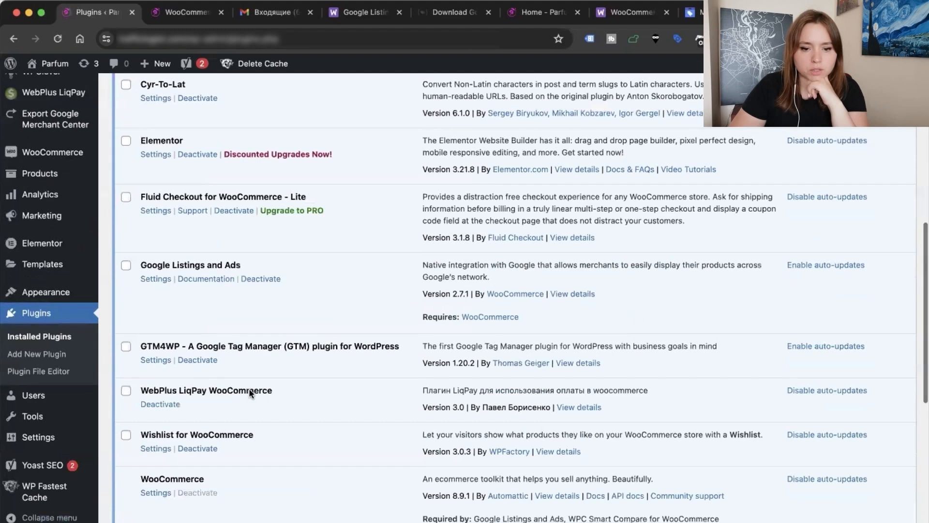
pyautogui.scroll(-3, 248, 388)
pyautogui.click(155, 234)
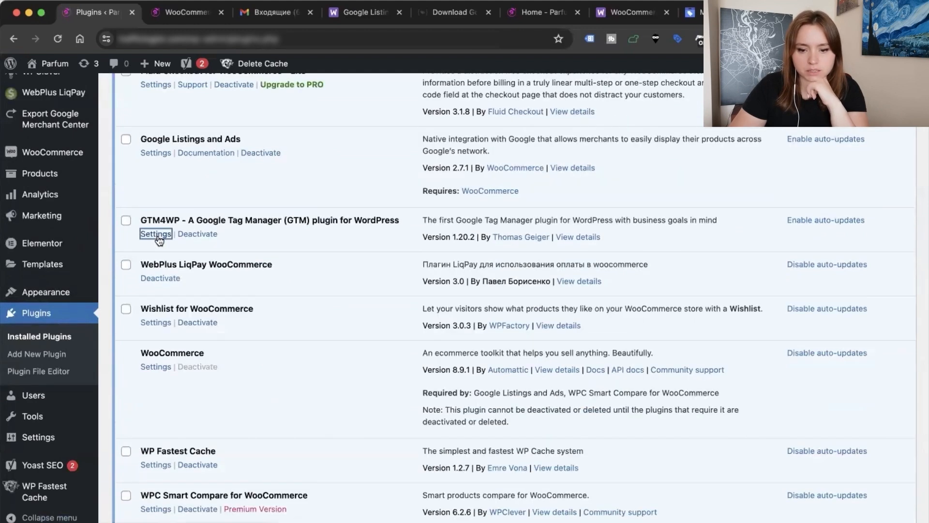
pyautogui.scroll(-7, 300, 368)
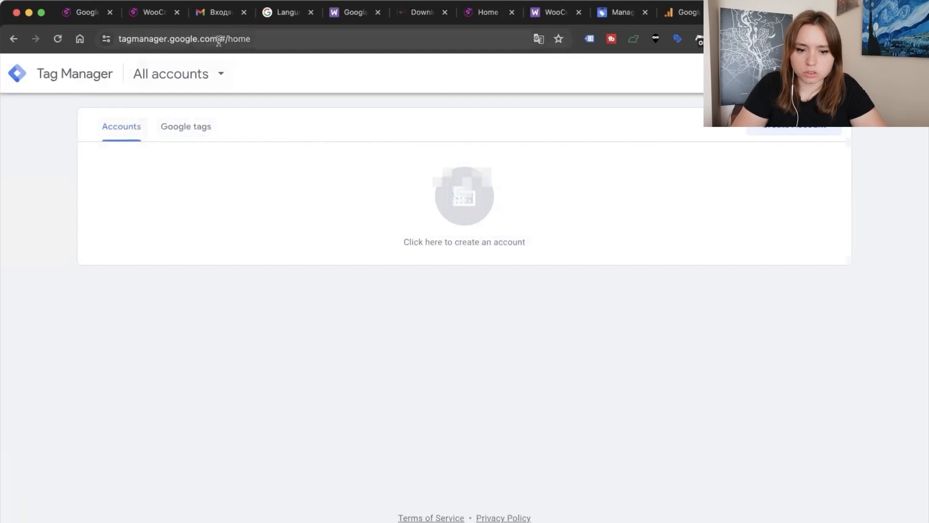
# - Start a new Google Tag Manager account and name it with the store's domain, leaving out the protocol prefix
pyautogui.click(793, 124)
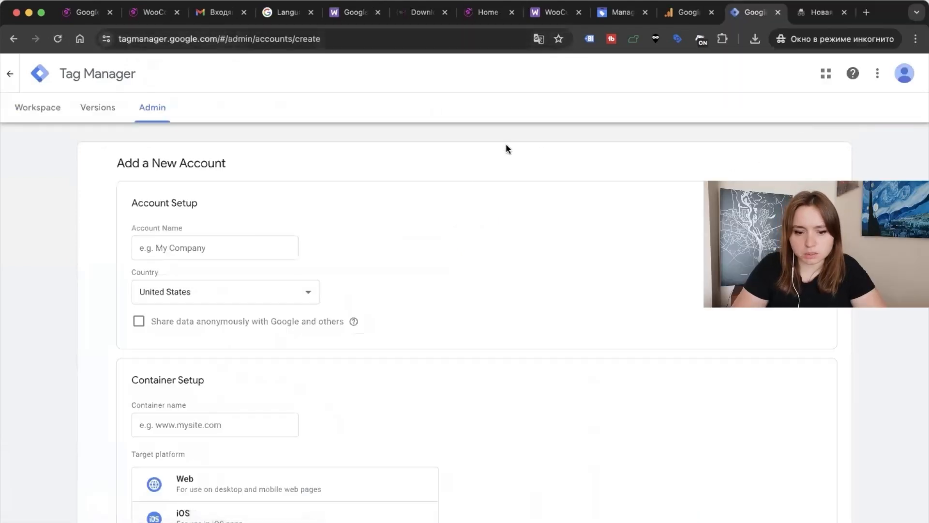
pyautogui.click(483, 22)
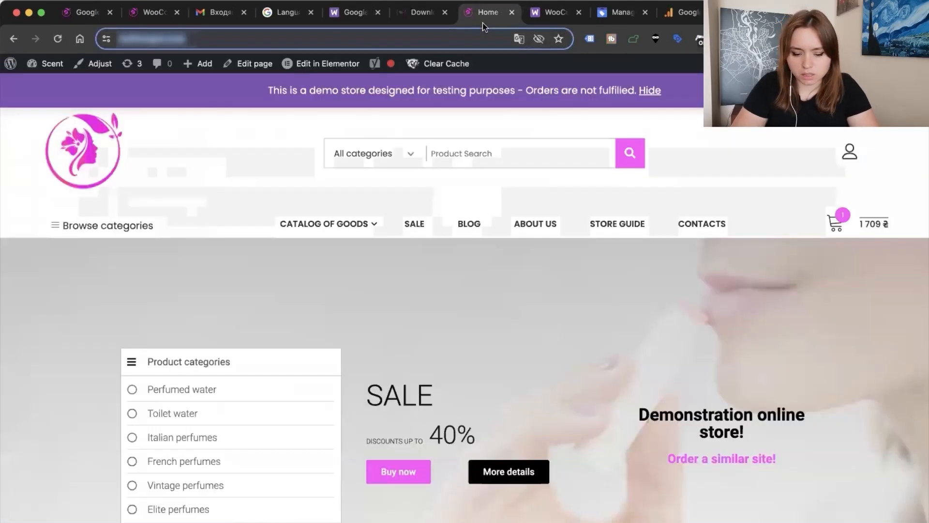
pyautogui.click(755, 12)
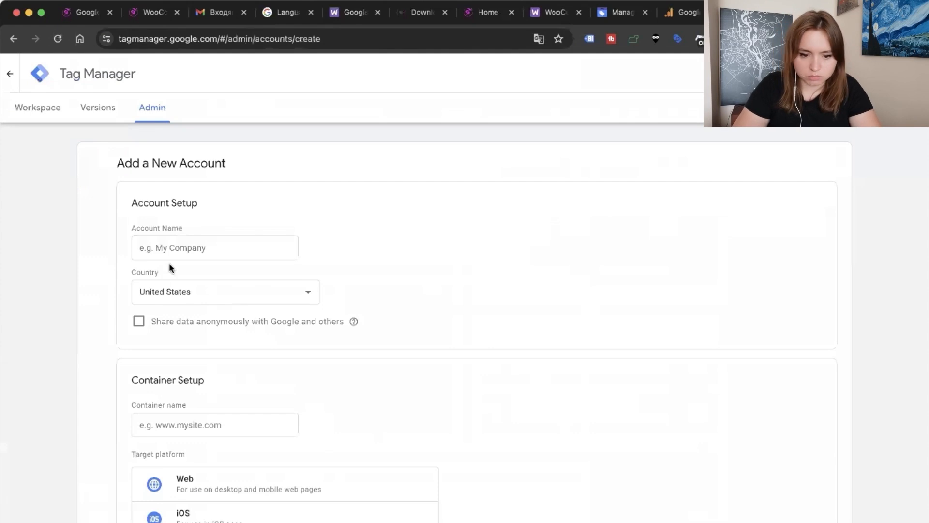
pyautogui.click(165, 248)
pyautogui.press('super+v')
pyautogui.moveTo(140, 248); pyautogui.dragTo(166, 248)
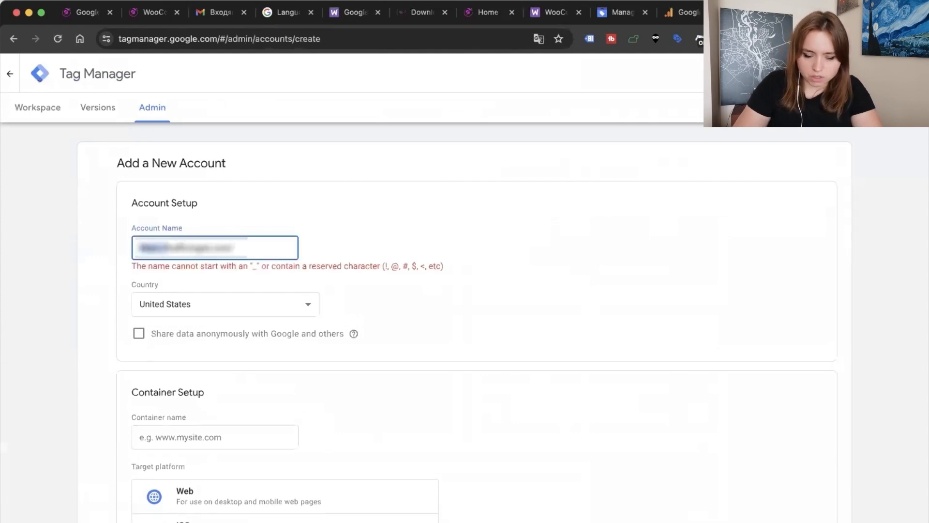
pyautogui.press('BackSpace')
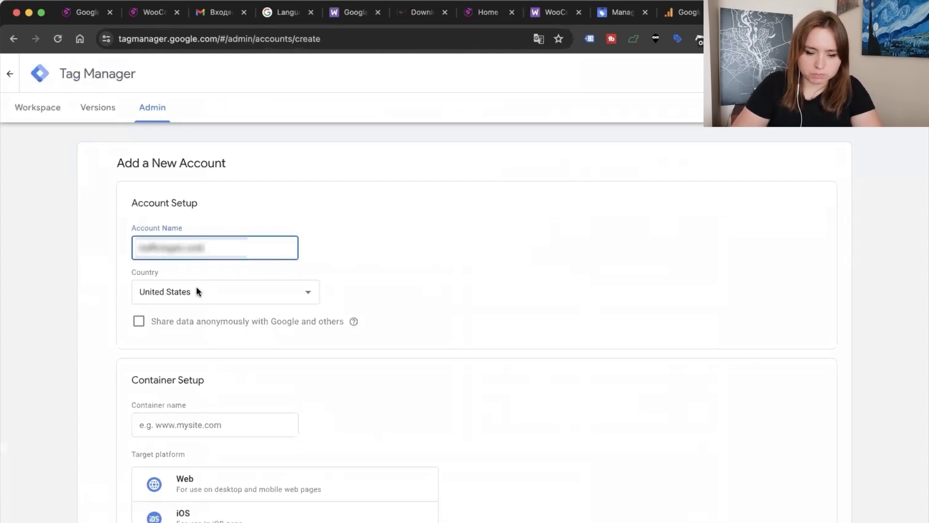
# - Name the container with the store's domain without the protocol prefix and choose Web as its target platform
pyautogui.scroll(-3, 197, 291)
pyautogui.scroll(-2, 214, 297)
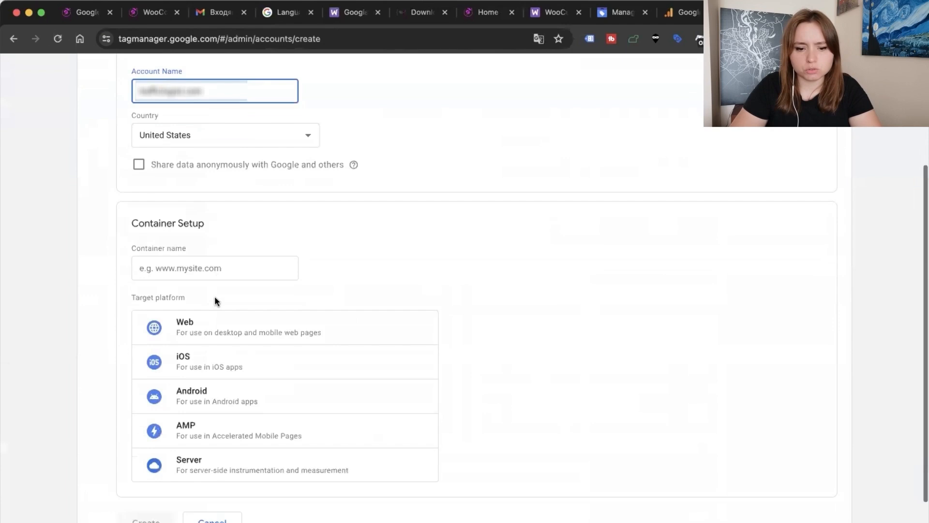
pyautogui.click(167, 255)
pyautogui.press('super+v')
pyautogui.moveTo(166, 260); pyautogui.dragTo(134, 253)
pyautogui.press('BackSpace')
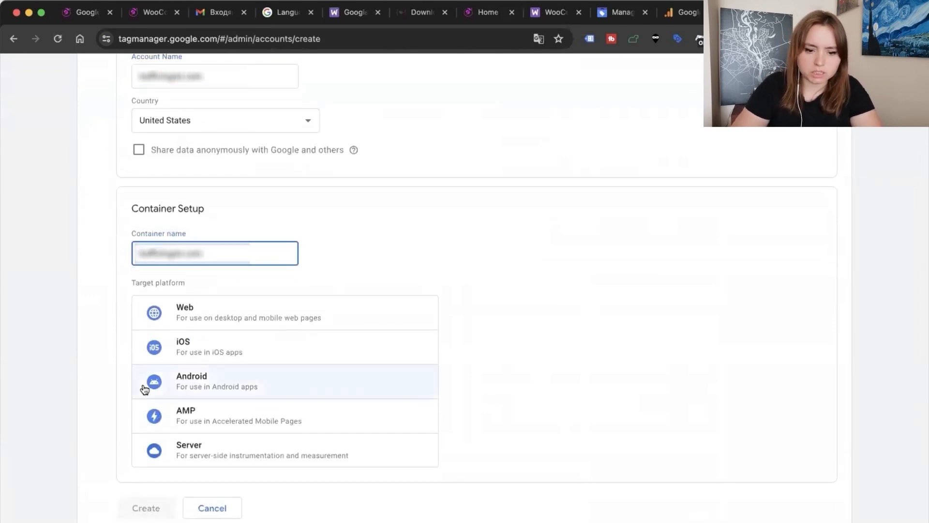
pyautogui.scroll(-1, 145, 385)
pyautogui.click(214, 293)
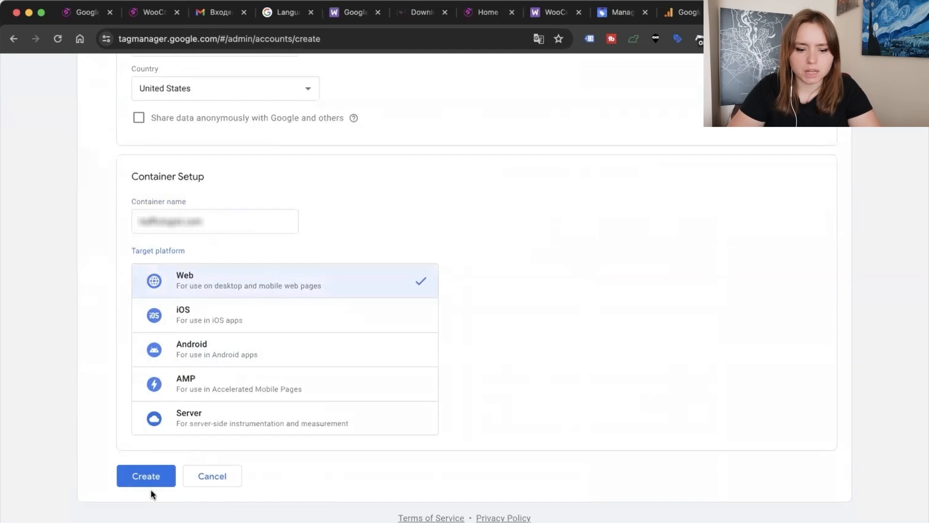
# - Create the Tag Manager account, accepting the Terms of Service Agreement in English and the Data Processing Terms
pyautogui.click(161, 478)
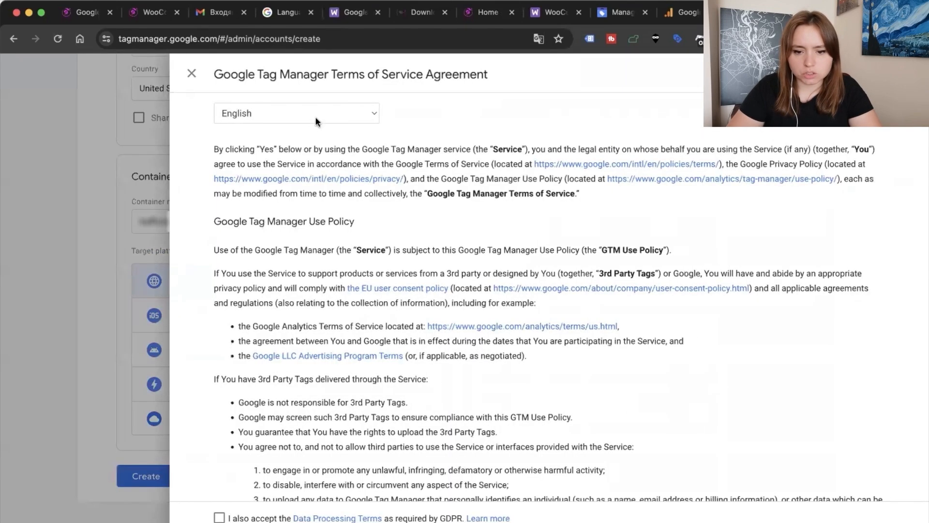
pyautogui.click(315, 115)
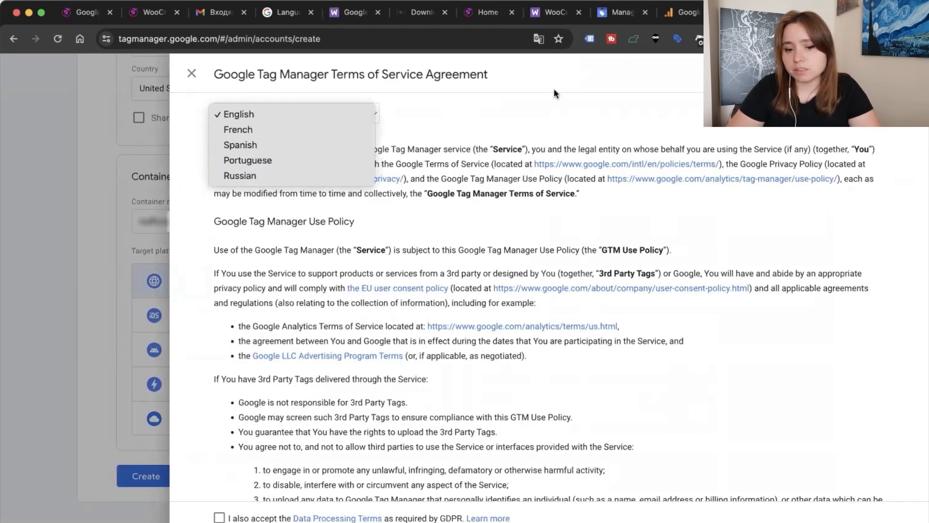
pyautogui.click(555, 104)
pyautogui.scroll(-5, 568, 488)
pyautogui.click(219, 518)
pyautogui.click(901, 75)
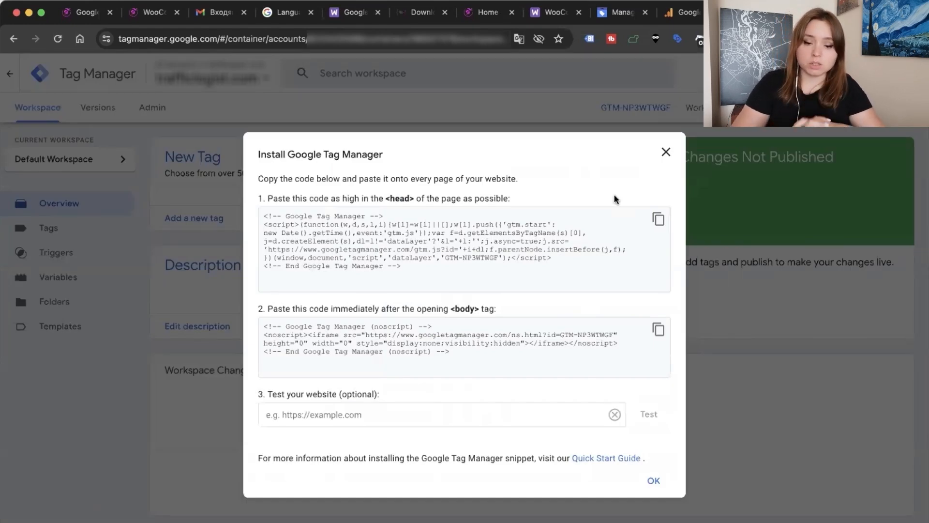
# - Dismiss the Install Google Tag Manager code snippets and copy the new container's GTM ID from the workspace
pyautogui.click(666, 153)
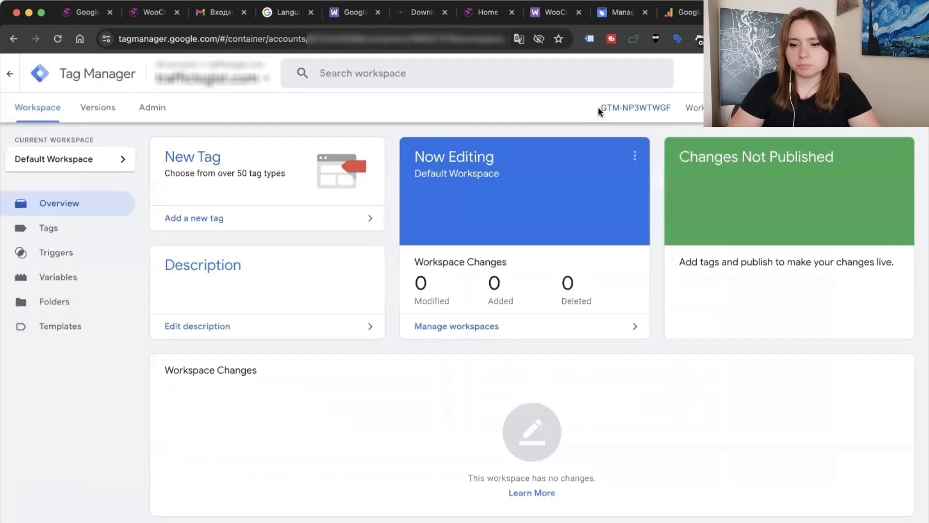
pyautogui.rightClick(633, 105)
pyautogui.press('super+c')
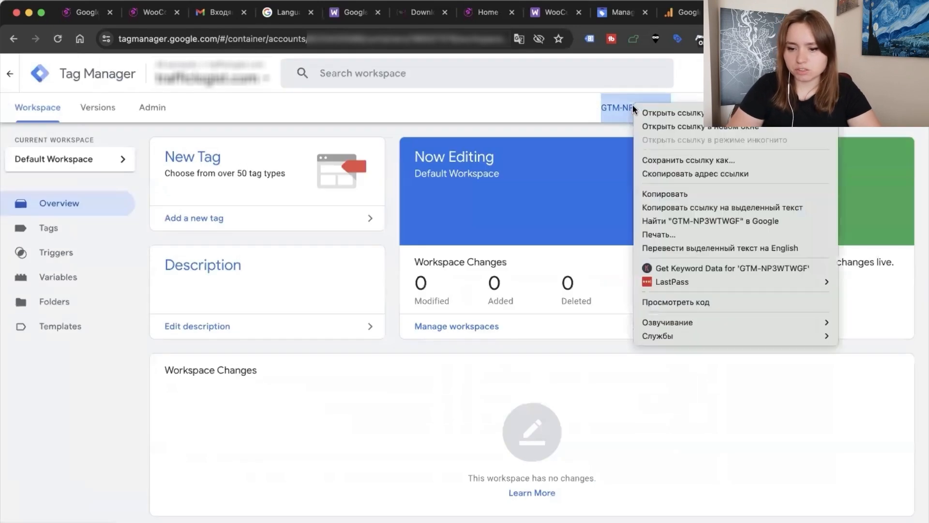
pyautogui.click(664, 194)
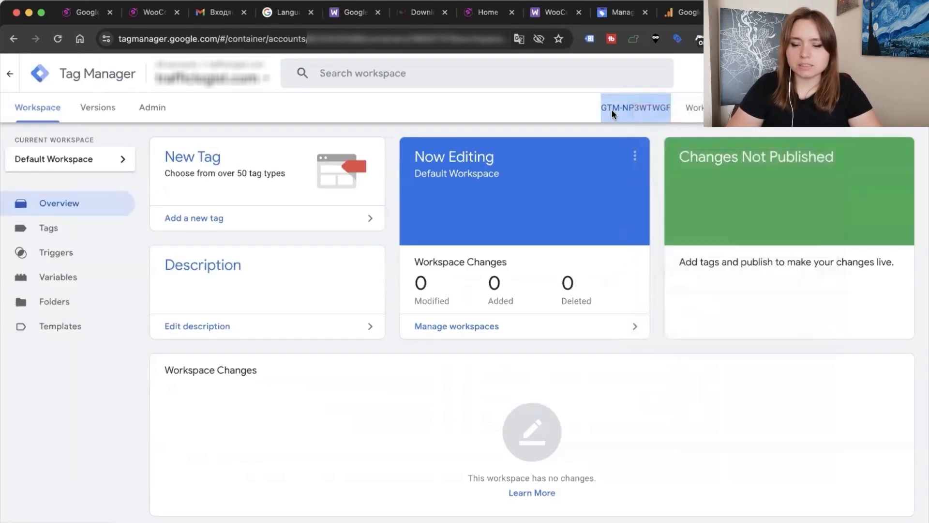
# - Switch to the GTM4WP settings in WordPress and paste the copied container ID as the Google Tag Manager ID
pyautogui.click(77, 13)
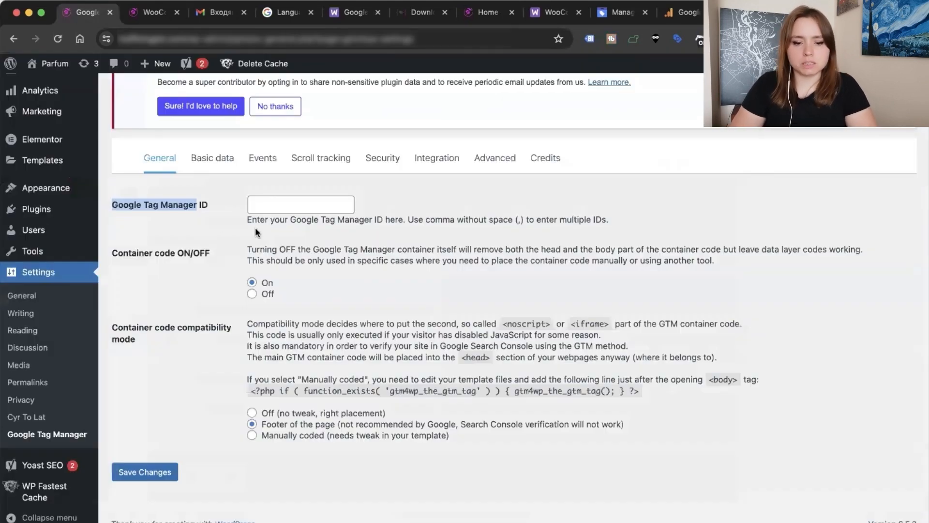
pyautogui.click(262, 198)
pyautogui.press('super+v')
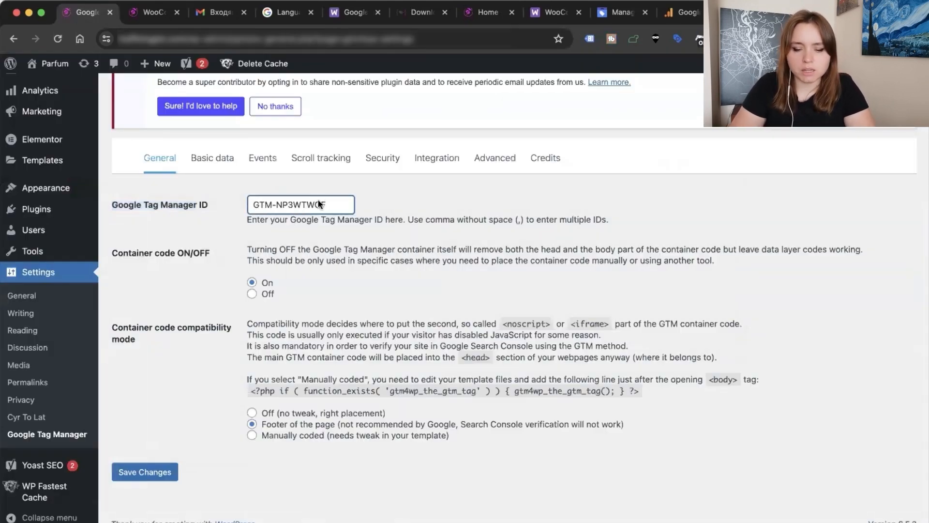
pyautogui.click(433, 203)
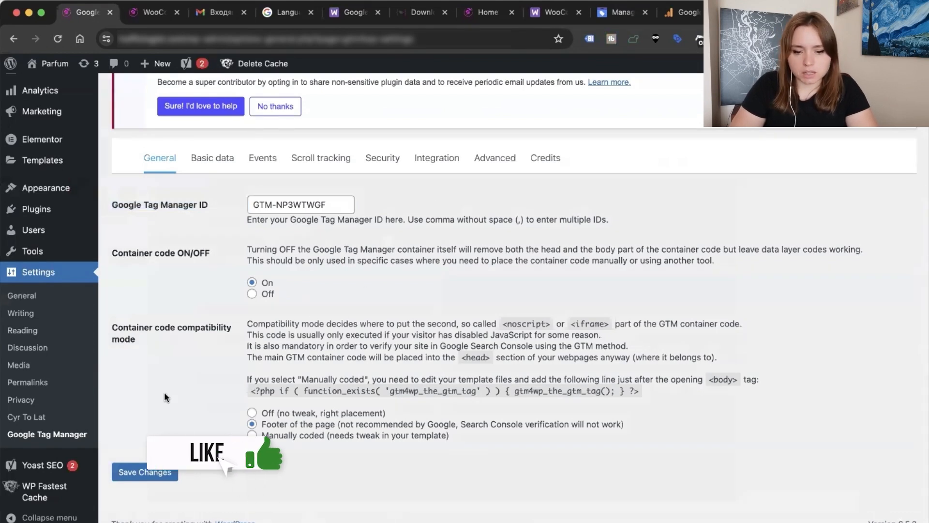
# - Open the plugin's WooCommerce integration settings and enable Track e-commerce
pyautogui.scroll(1, 174, 305)
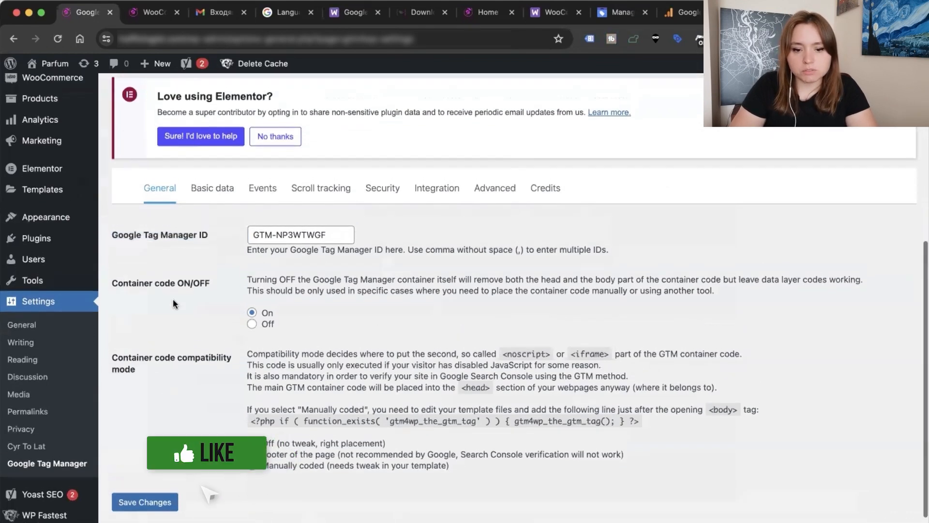
pyautogui.click(440, 191)
pyautogui.click(233, 219)
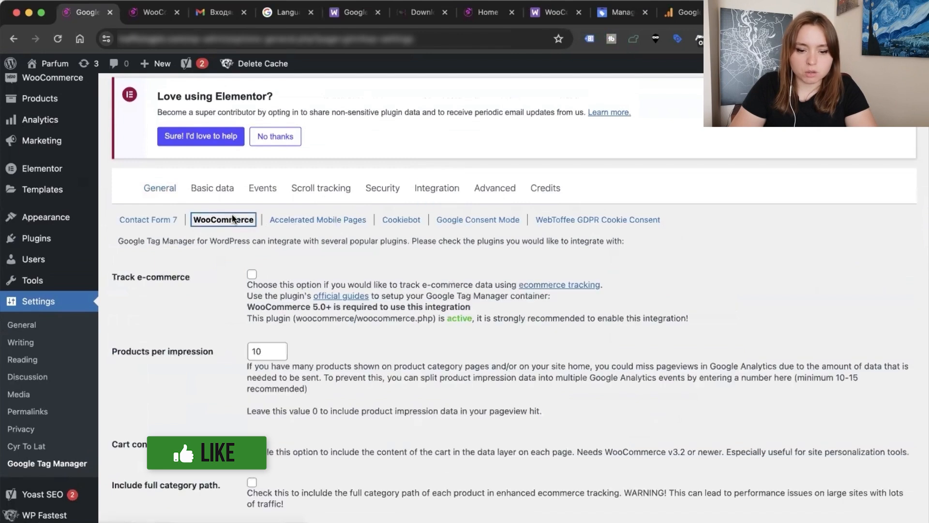
pyautogui.scroll(-3, 232, 329)
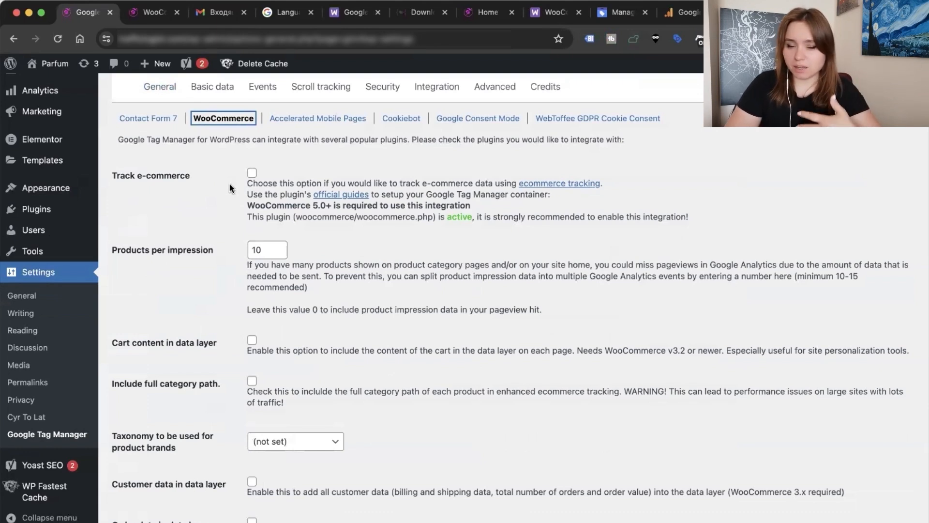
pyautogui.click(251, 172)
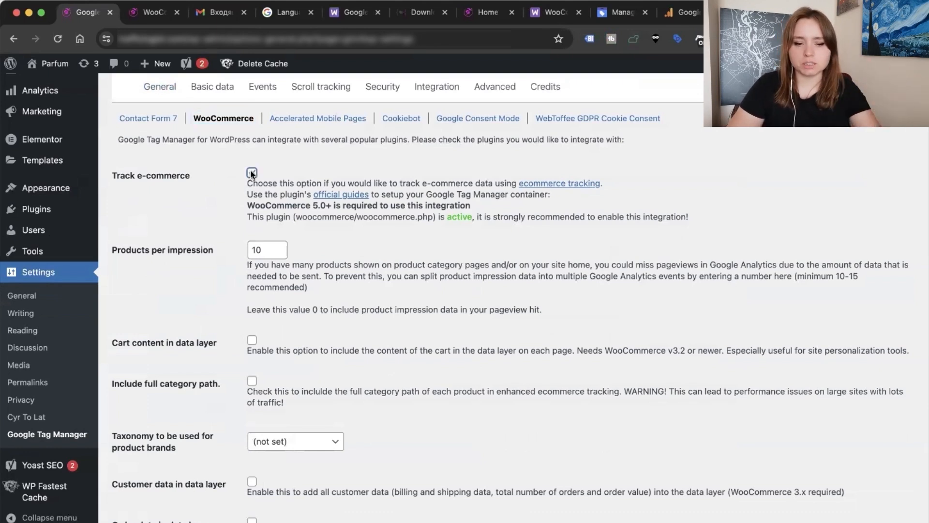
# - Set Products per impression to 5 and enable Cart content in data layer
pyautogui.scroll(-2, 219, 267)
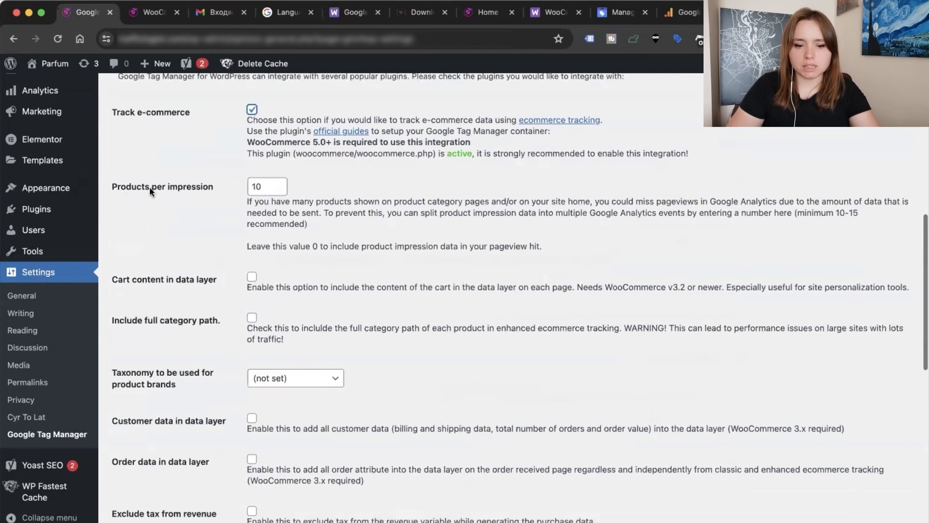
pyautogui.moveTo(262, 186); pyautogui.dragTo(253, 186)
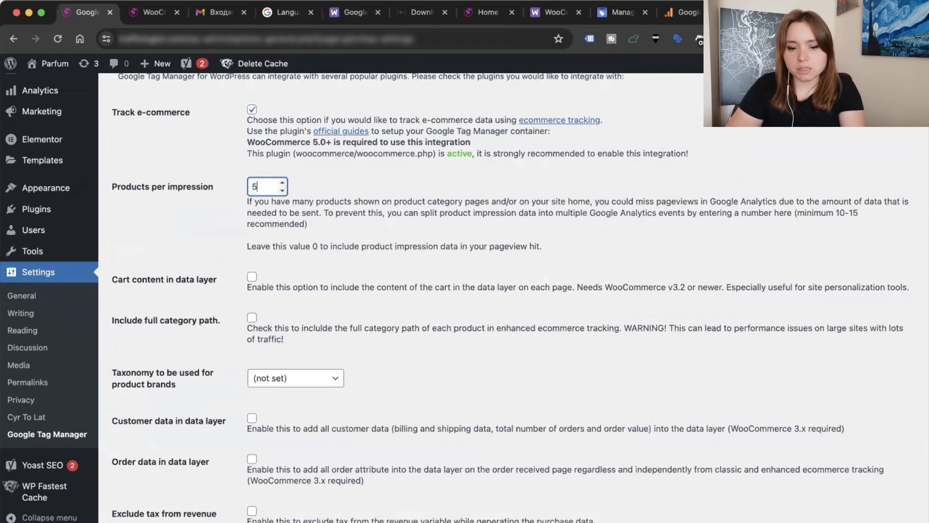
pyautogui.click(228, 220)
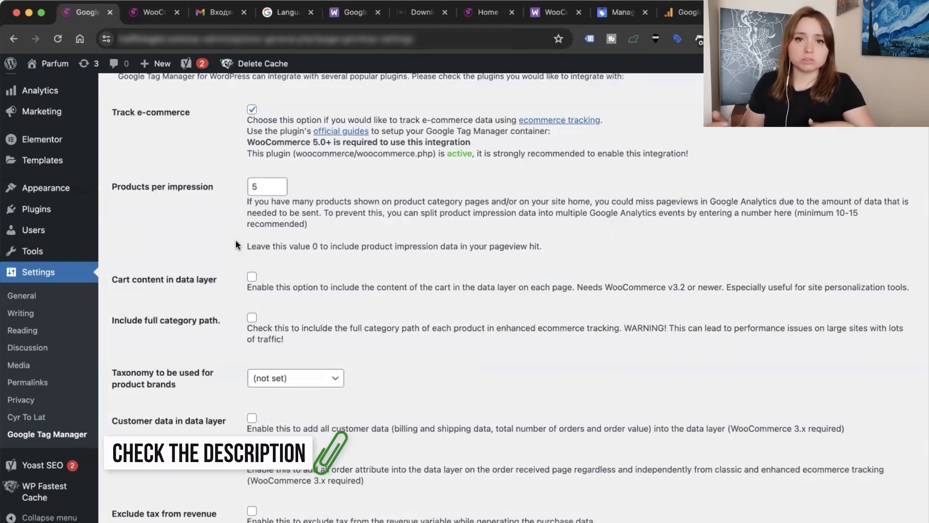
pyautogui.click(252, 277)
# - Enable Customer data in data layer and Order data in data layer for the WooCommerce integration
pyautogui.scroll(-3, 252, 271)
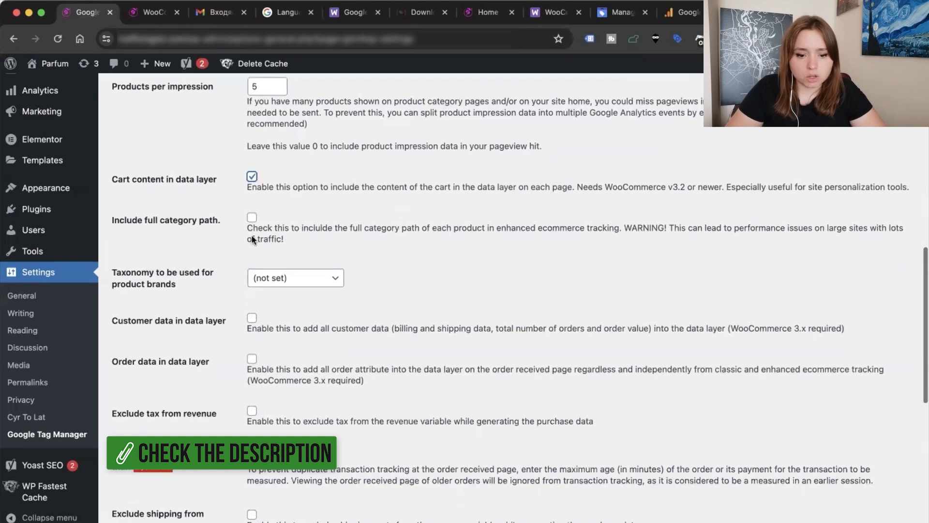
pyautogui.scroll(-3, 261, 228)
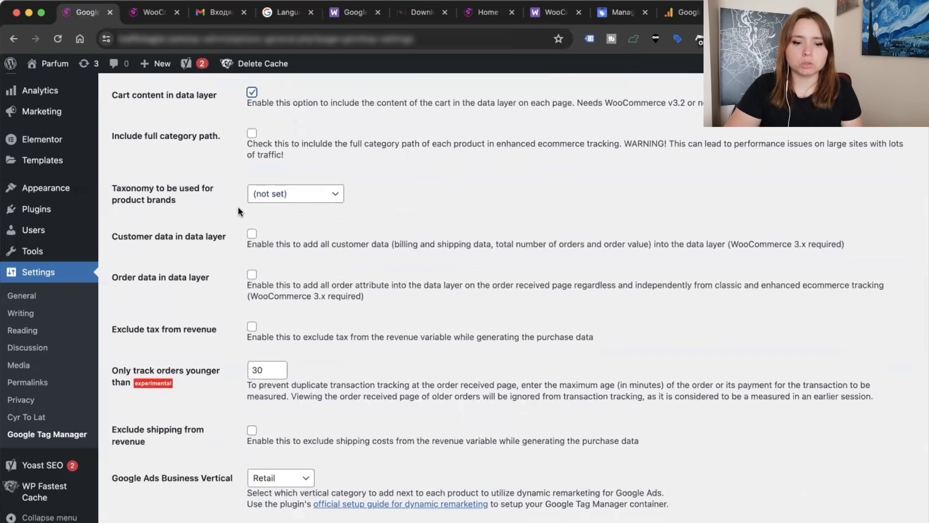
pyautogui.click(251, 234)
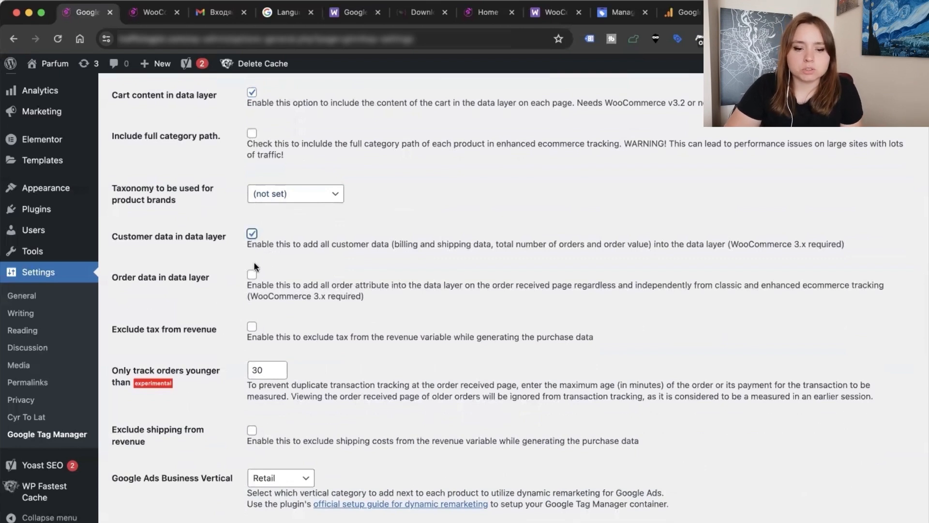
pyautogui.scroll(-4, 252, 300)
pyautogui.click(251, 220)
# - Exclude both tax and shipping costs from the revenue reported with purchase data
pyautogui.click(251, 220)
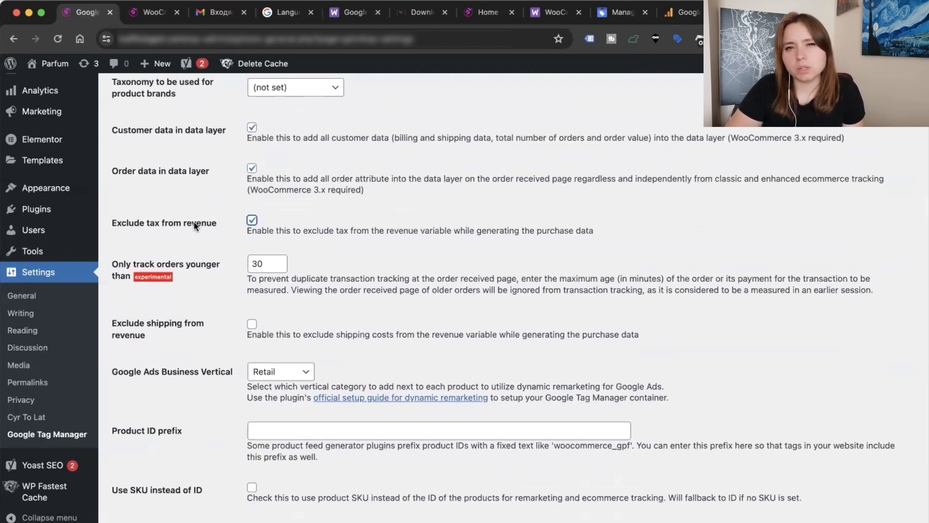
pyautogui.scroll(-2, 199, 286)
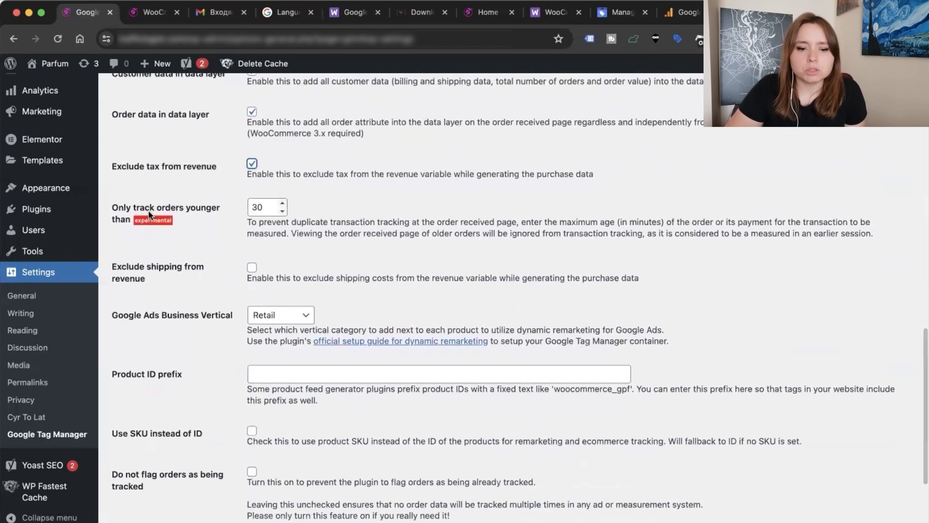
pyautogui.click(251, 267)
pyautogui.scroll(-2, 225, 313)
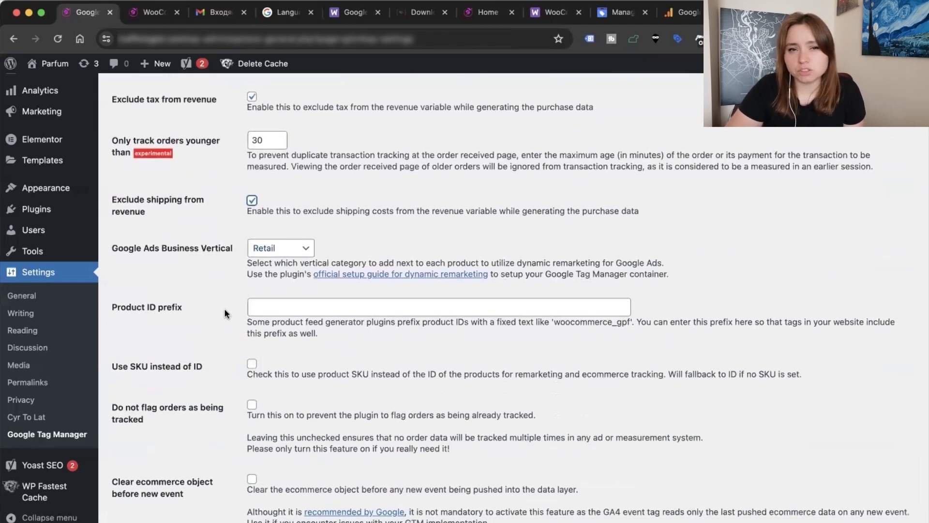
# - Review the Google Ads Business Vertical options and keep Retail selected
pyautogui.scroll(2, 219, 255)
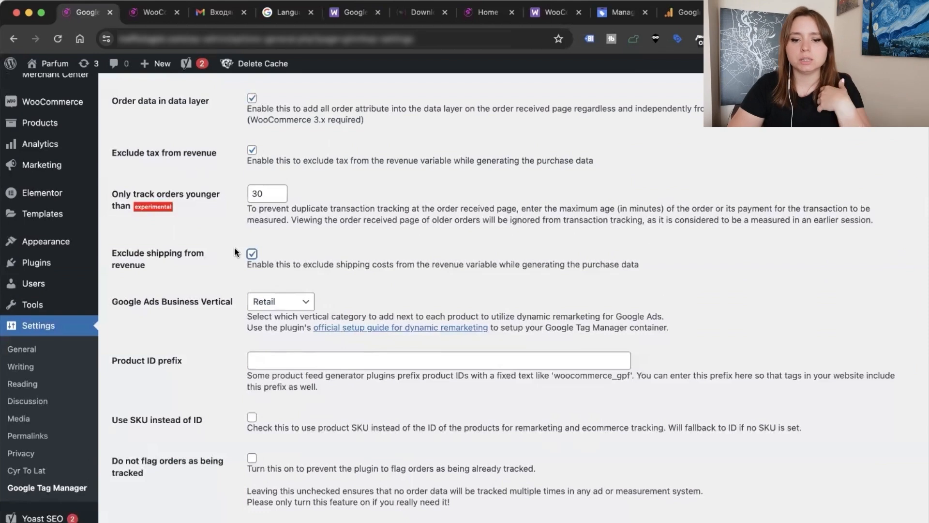
pyautogui.scroll(-3, 144, 307)
pyautogui.moveTo(112, 226); pyautogui.dragTo(284, 224)
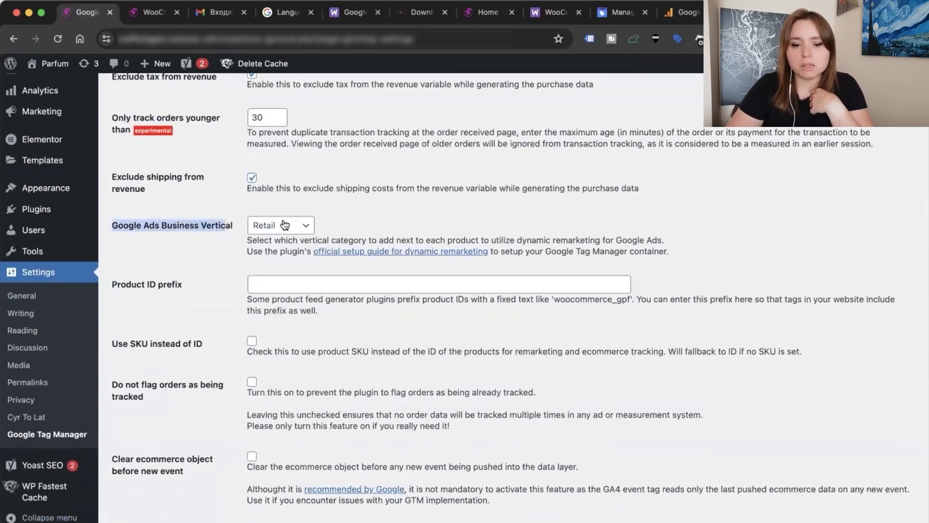
pyautogui.click(285, 225)
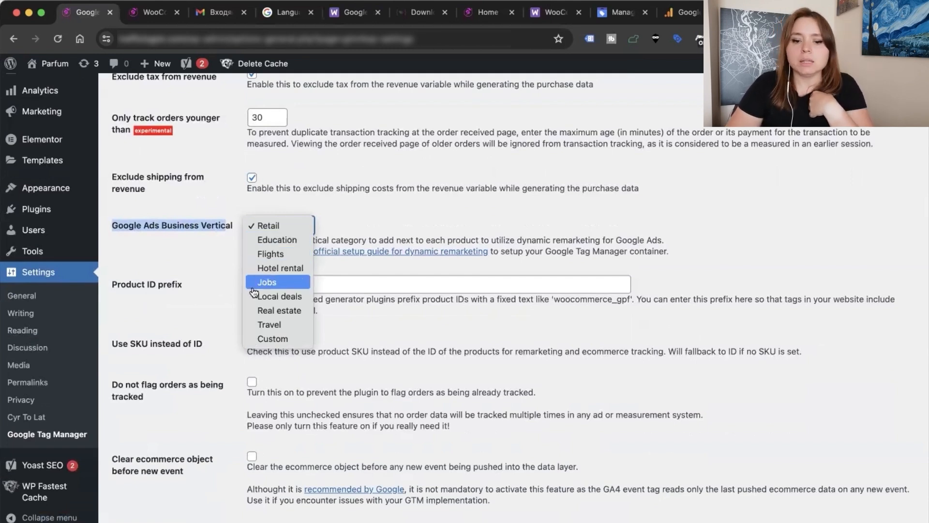
pyautogui.click(197, 244)
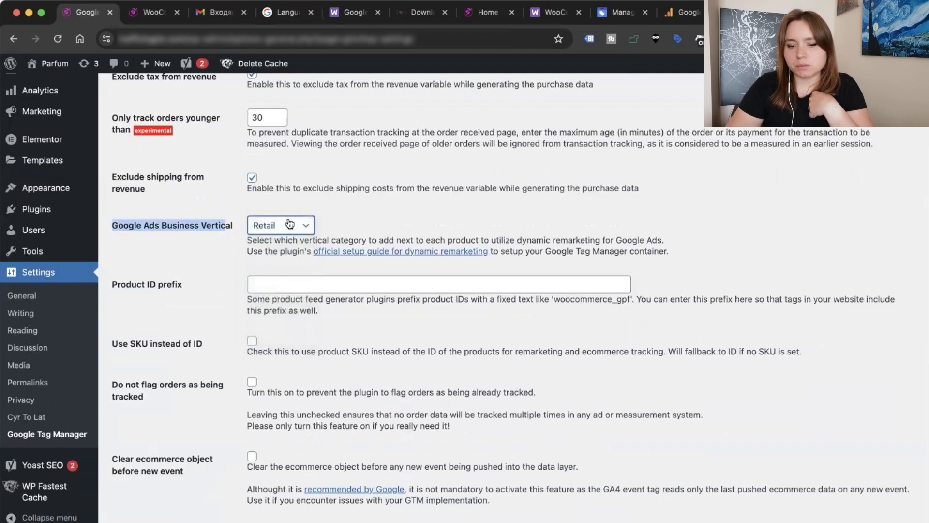
pyautogui.scroll(-2, 224, 310)
# - Switch to Google Merchant Center, list all products, and copy the gla_ prefix from the first product's Item ID
pyautogui.moveTo(146, 219); pyautogui.dragTo(193, 220)
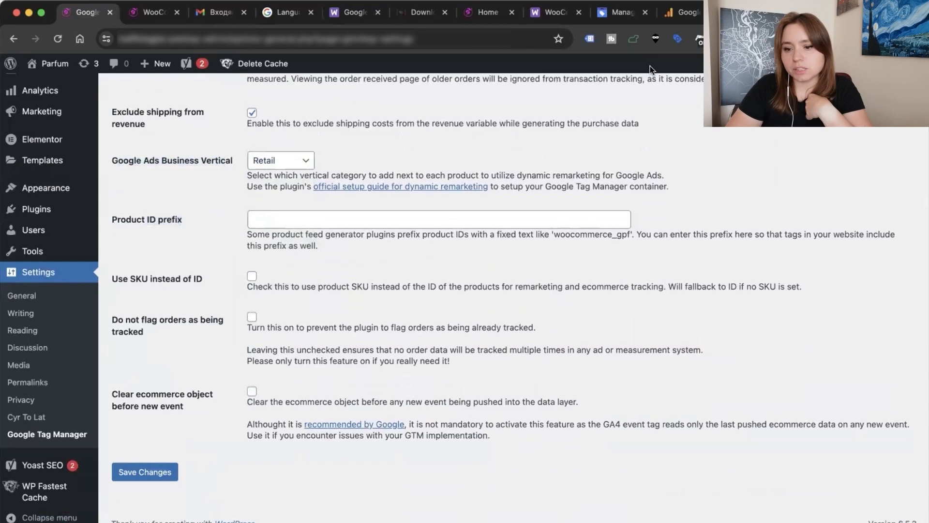
pyautogui.click(617, 13)
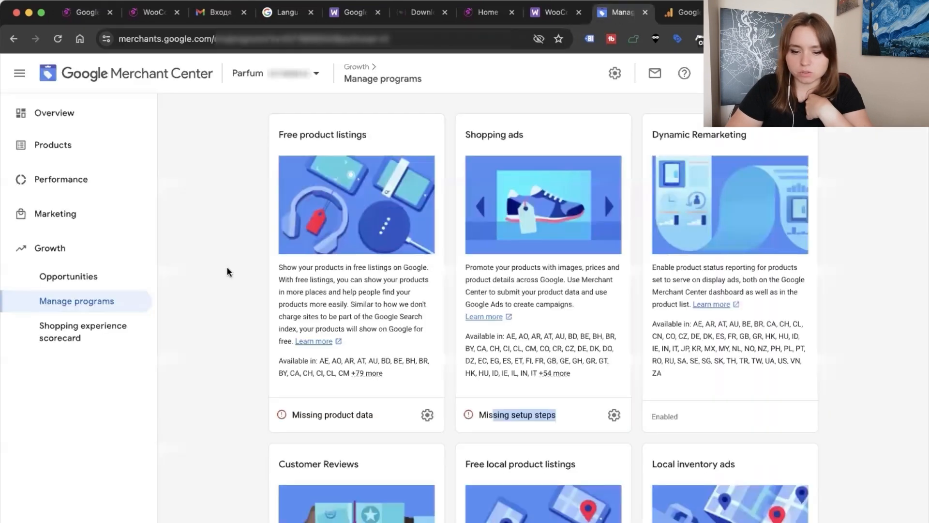
pyautogui.click(64, 154)
pyautogui.click(72, 198)
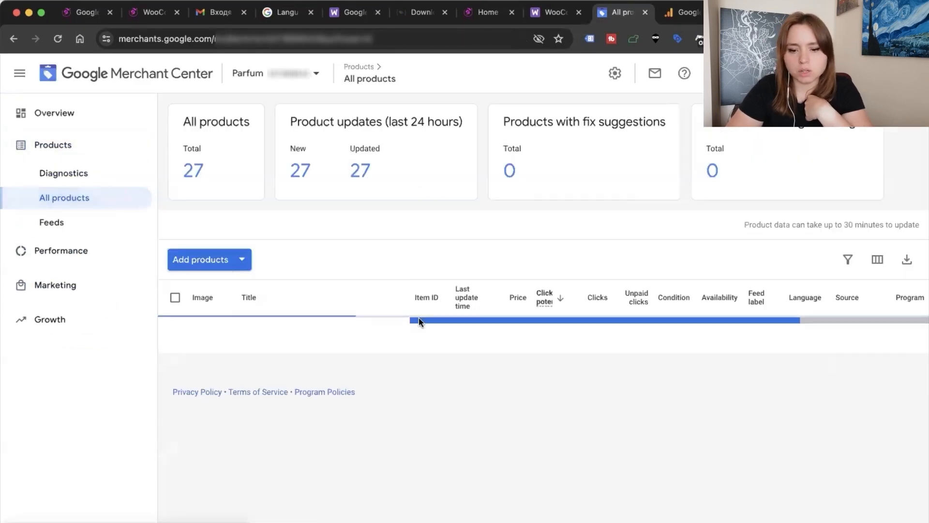
pyautogui.moveTo(451, 297); pyautogui.dragTo(632, 291)
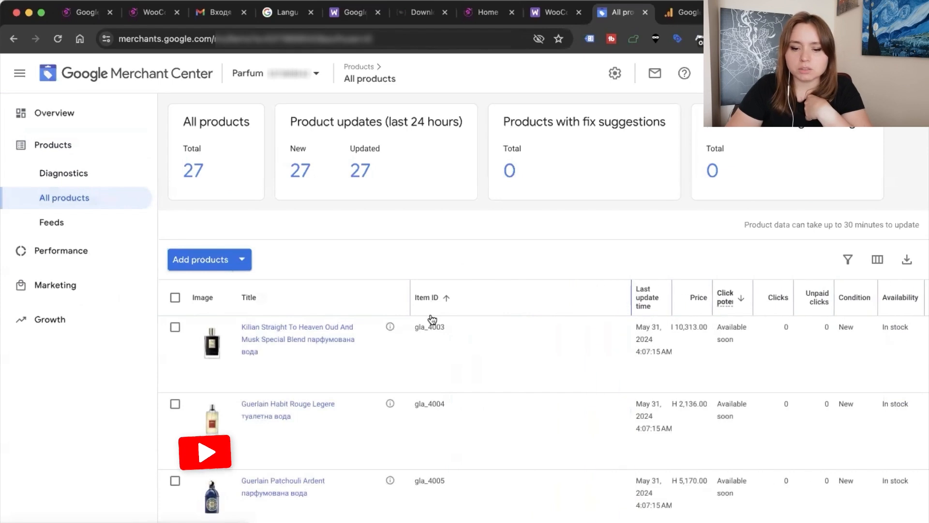
pyautogui.moveTo(428, 328); pyautogui.dragTo(449, 330)
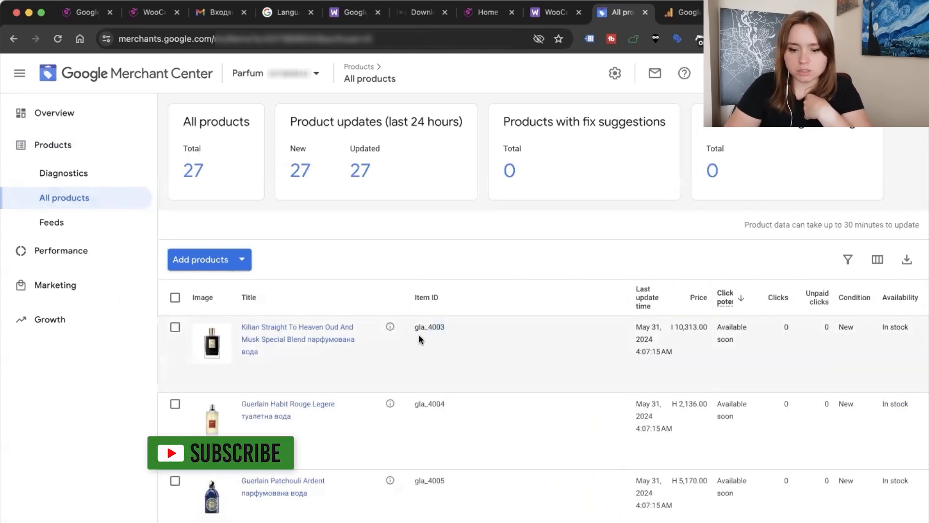
pyautogui.moveTo(416, 327); pyautogui.dragTo(429, 328)
pyautogui.press('super+c')
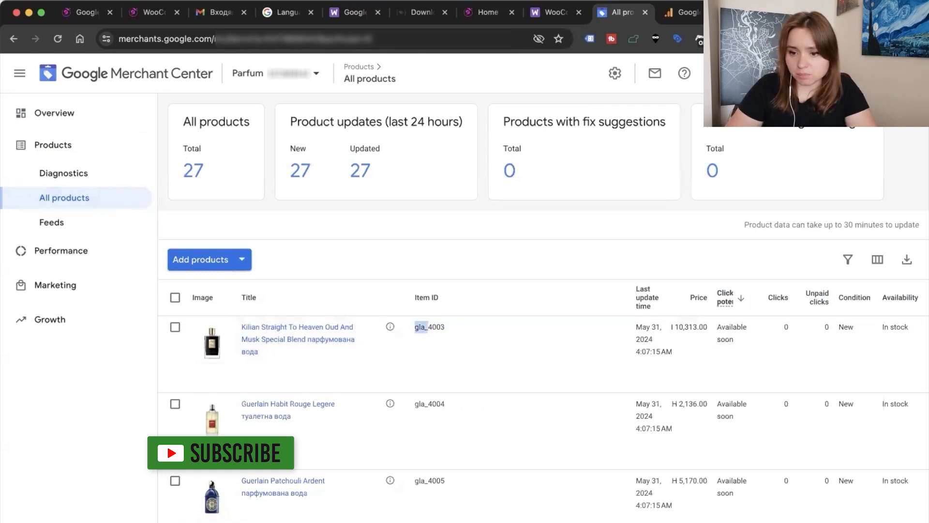
# - Return to the WordPress plugin settings, enter gla_ as the Product ID prefix, and save the changes
pyautogui.click(87, 12)
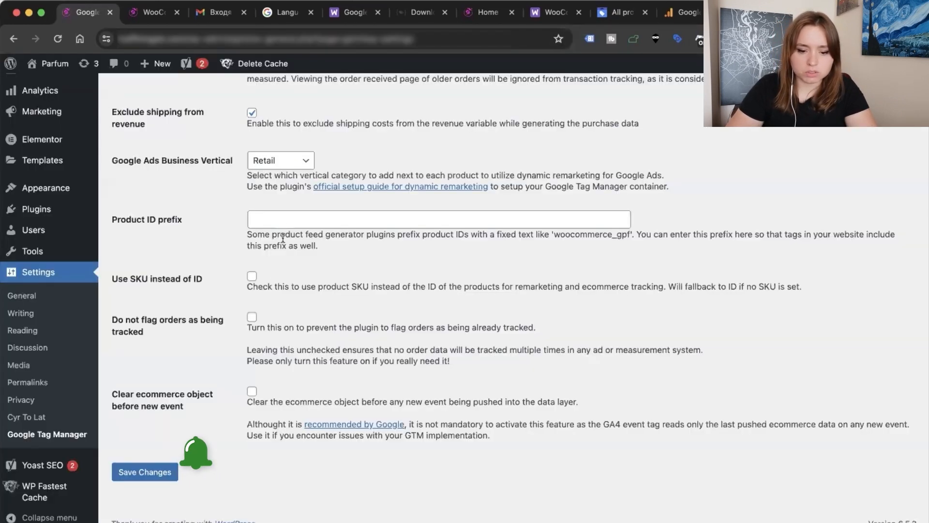
pyautogui.click(276, 219)
pyautogui.press('super+v')
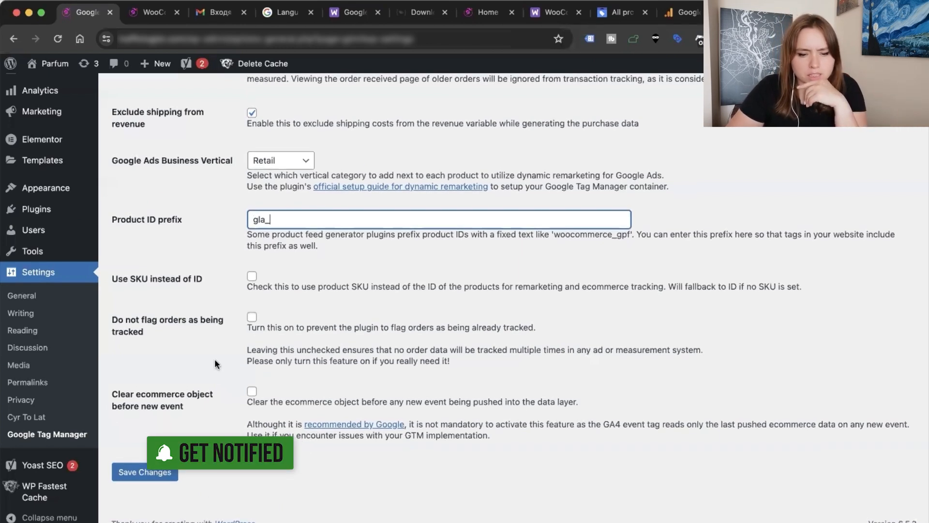
pyautogui.click(153, 479)
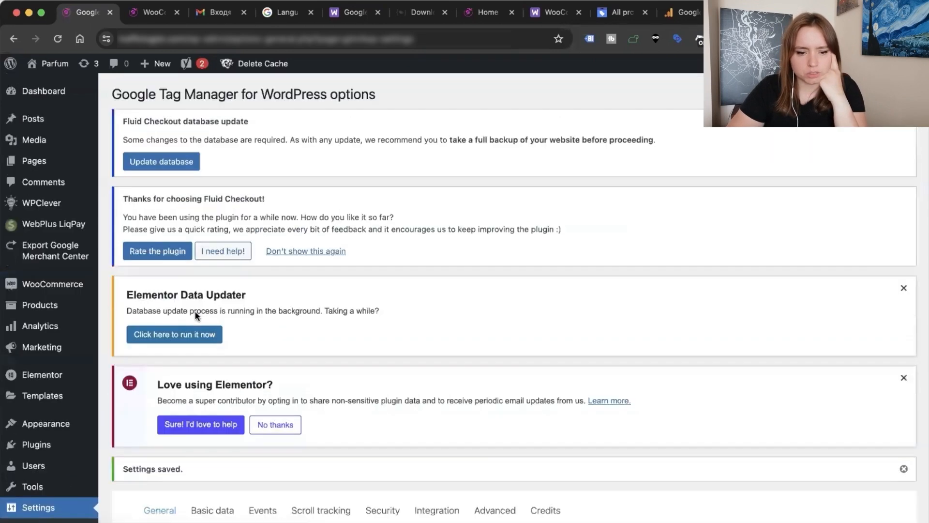
pyautogui.scroll(-5, 178, 393)
pyautogui.scroll(-2, 202, 362)
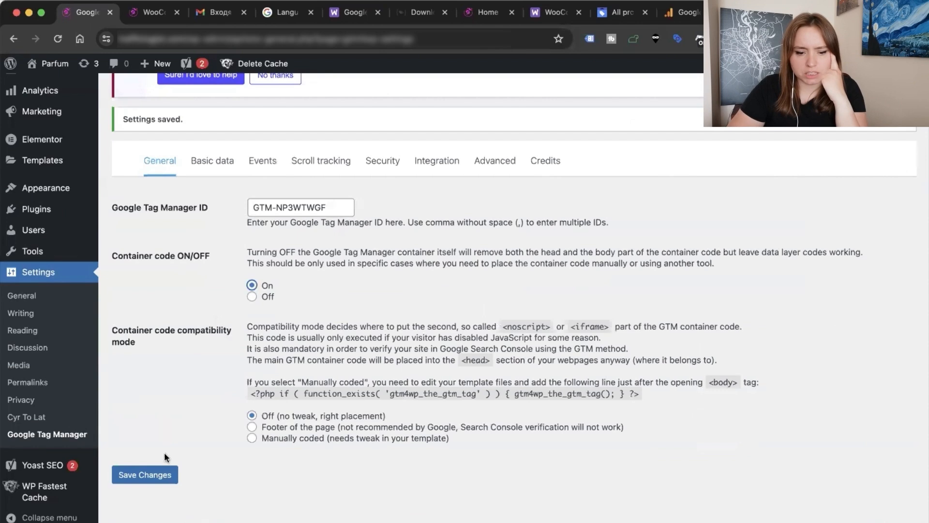
pyautogui.click(147, 476)
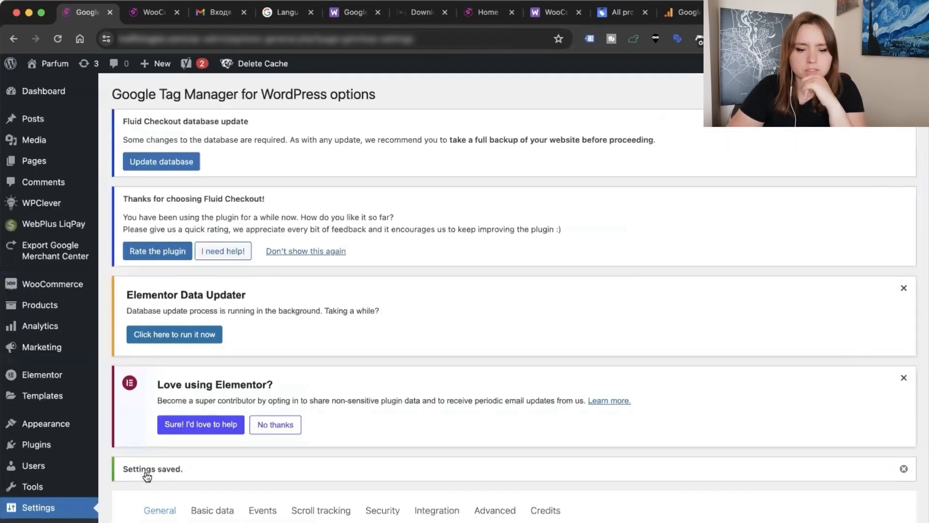
pyautogui.scroll(-7, 182, 405)
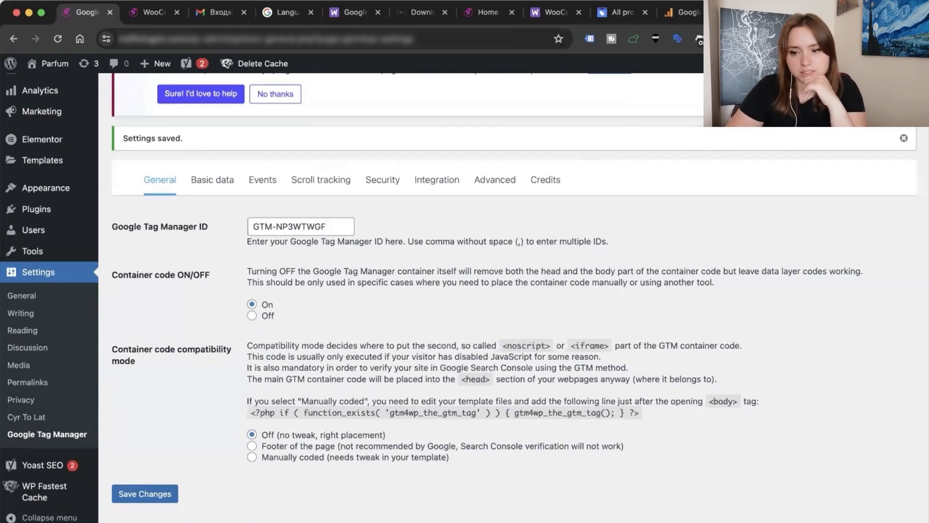
# - Switch to Google Tag Manager, publish the container without a version name or description, and open the workspace's tag list
pyautogui.click(760, 13)
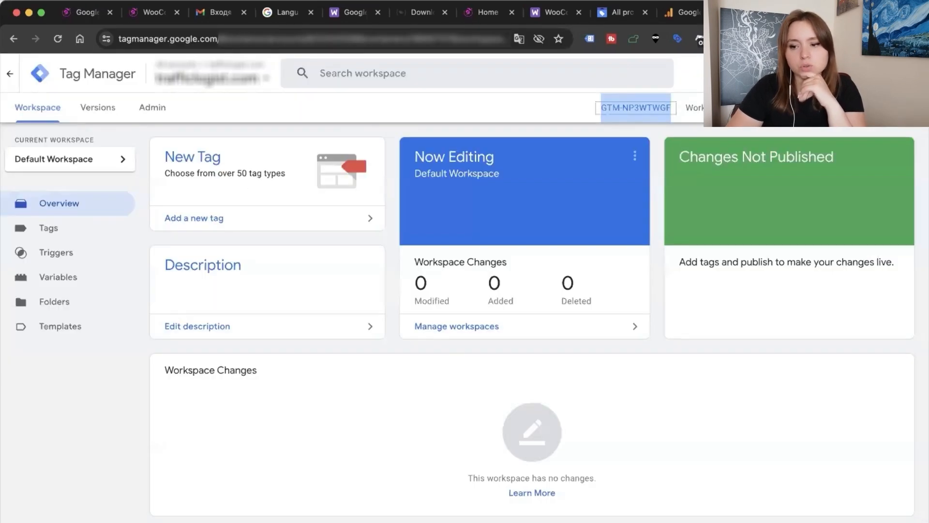
pyautogui.click(895, 108)
pyautogui.click(898, 74)
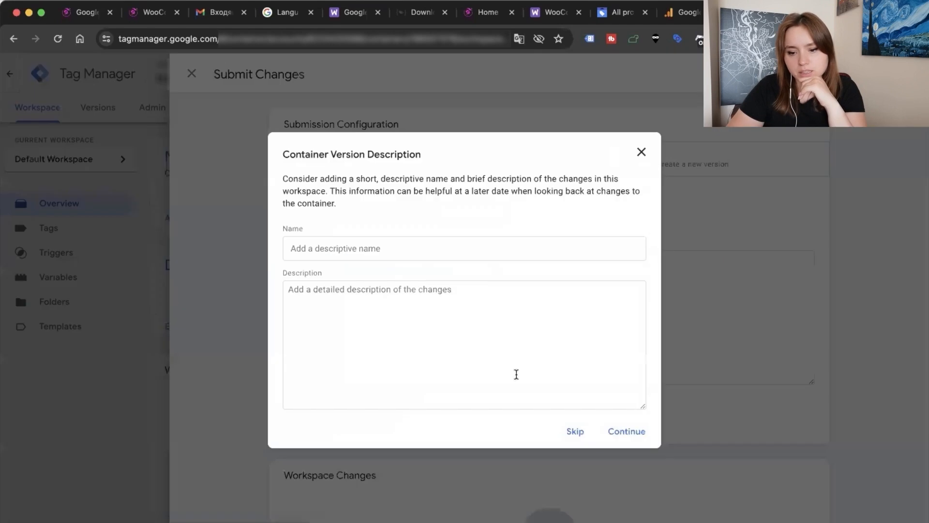
pyautogui.click(586, 433)
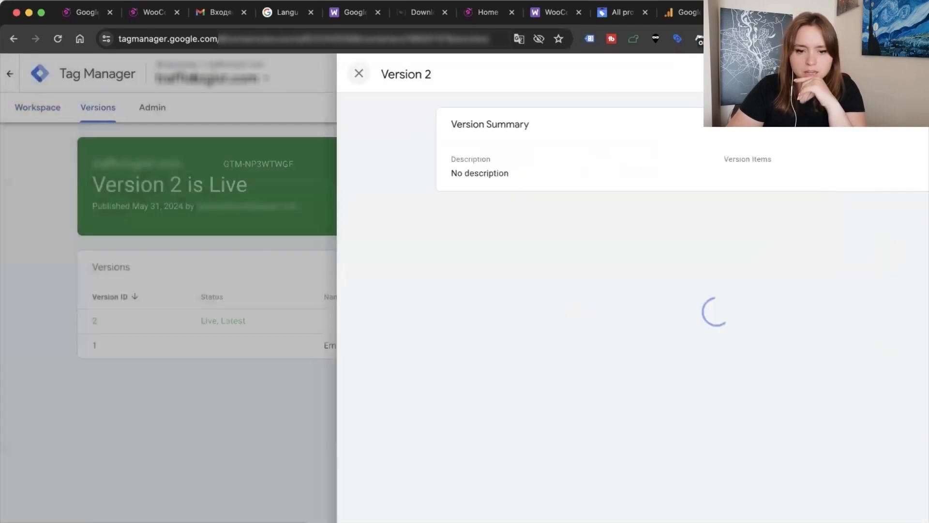
pyautogui.click(358, 74)
pyautogui.click(32, 110)
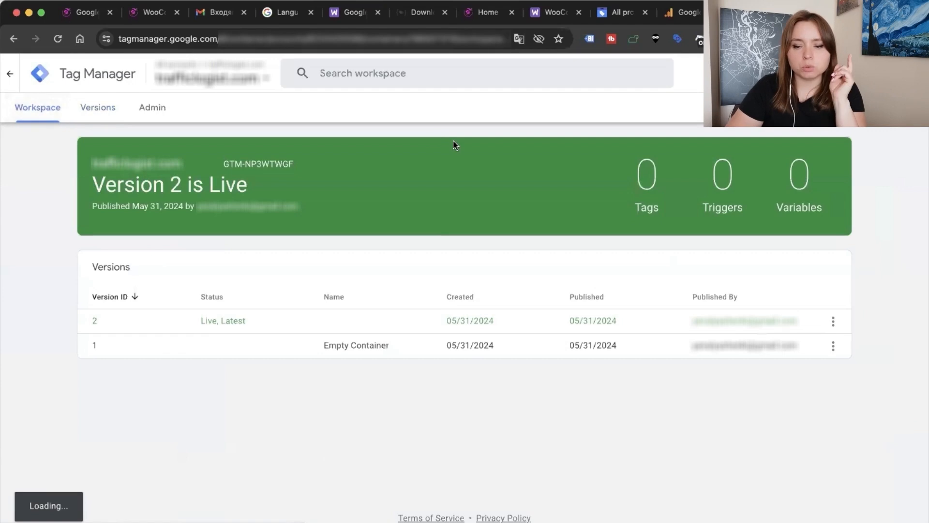
pyautogui.click(48, 228)
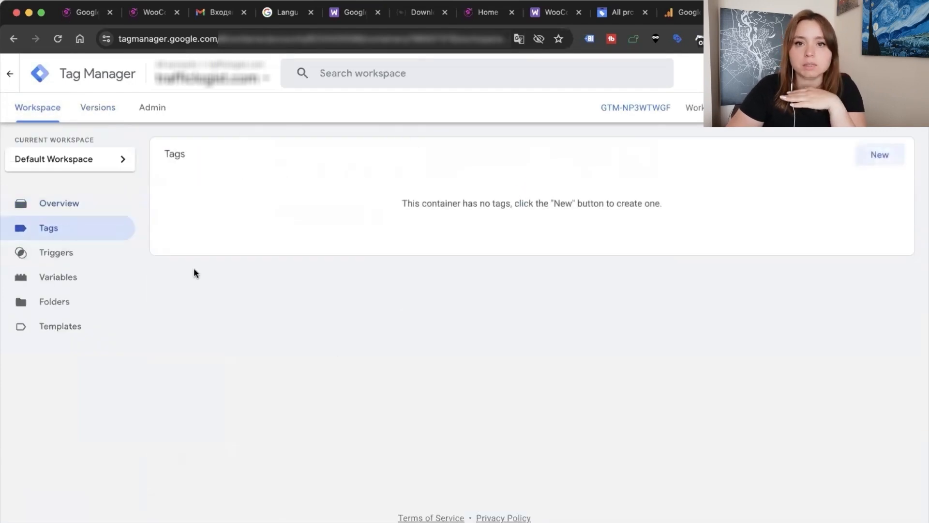
# - Return to the plugin's WooCommerce integration settings and open the official guide at the GA4 container template import section
pyautogui.click(86, 16)
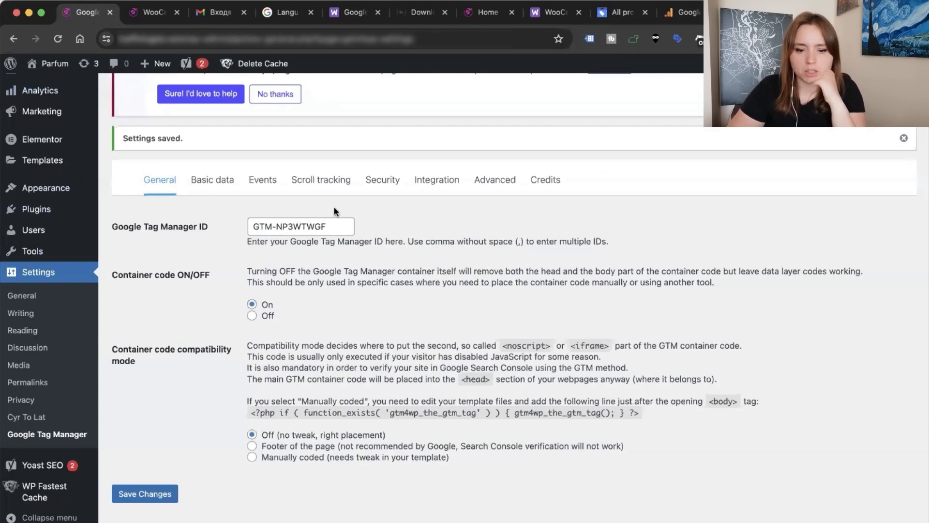
pyautogui.click(429, 188)
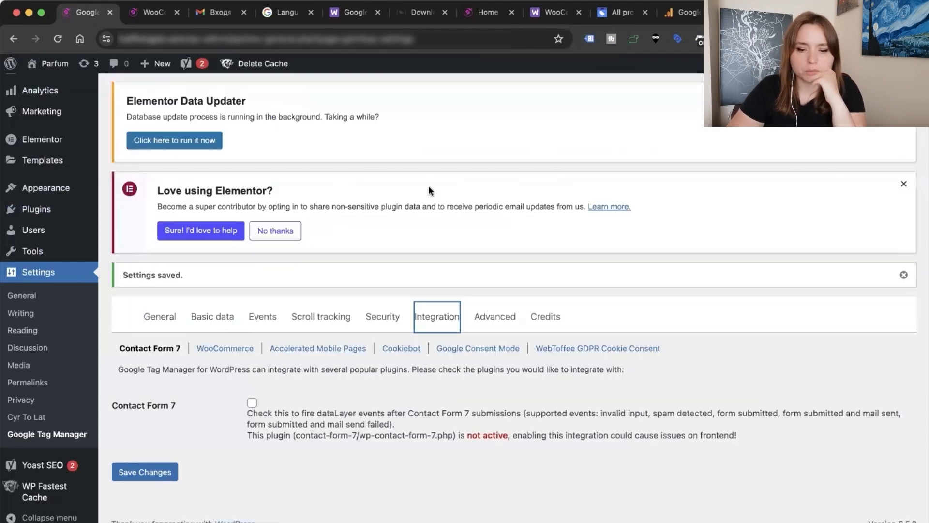
pyautogui.click(234, 352)
pyautogui.scroll(-3, 542, 278)
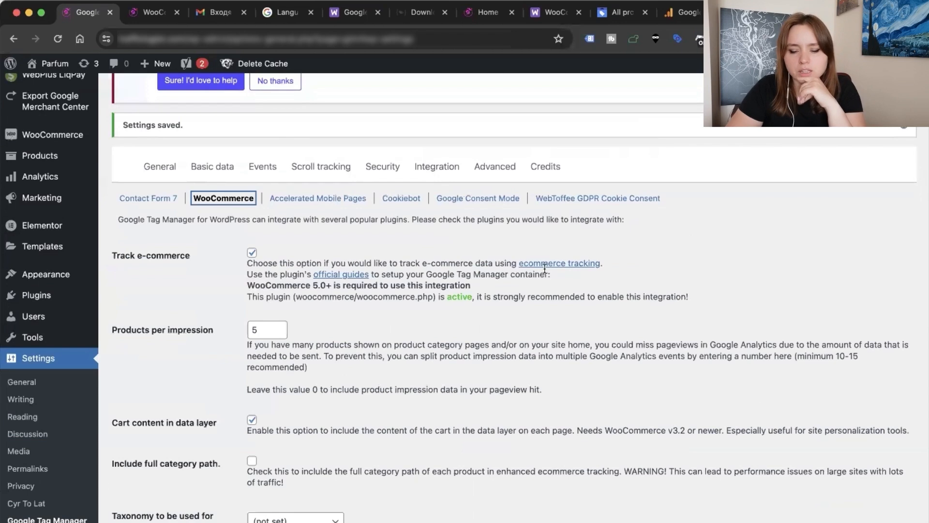
pyautogui.click(355, 275)
pyautogui.scroll(-6, 330, 364)
pyautogui.scroll(-15, 330, 364)
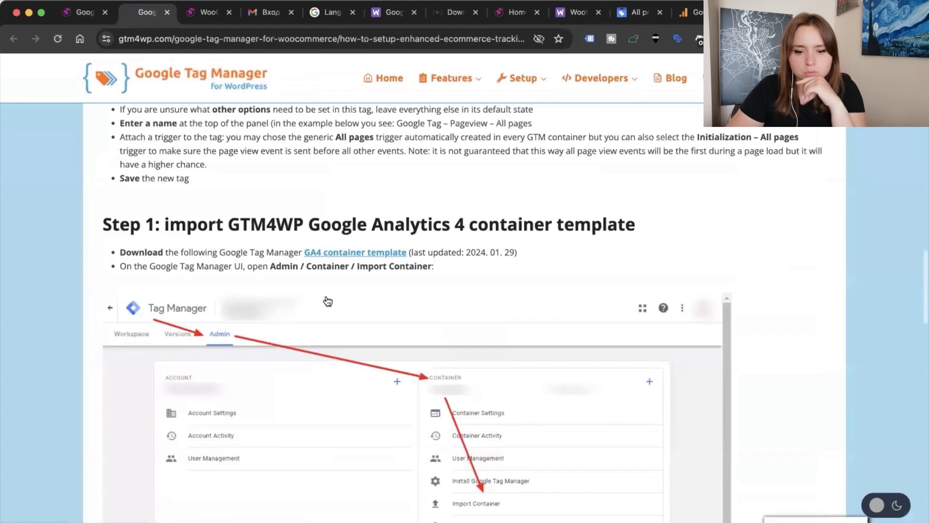
# - Open the GA4 container template from the guide and save gtm4wp-ga4-container-elements-20240129.json to the computer
pyautogui.click(329, 252)
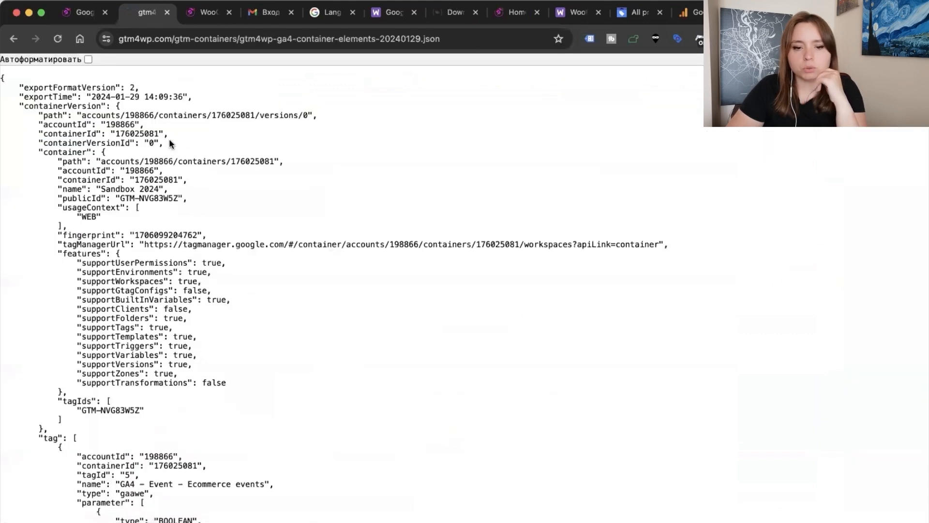
pyautogui.rightClick(303, 199)
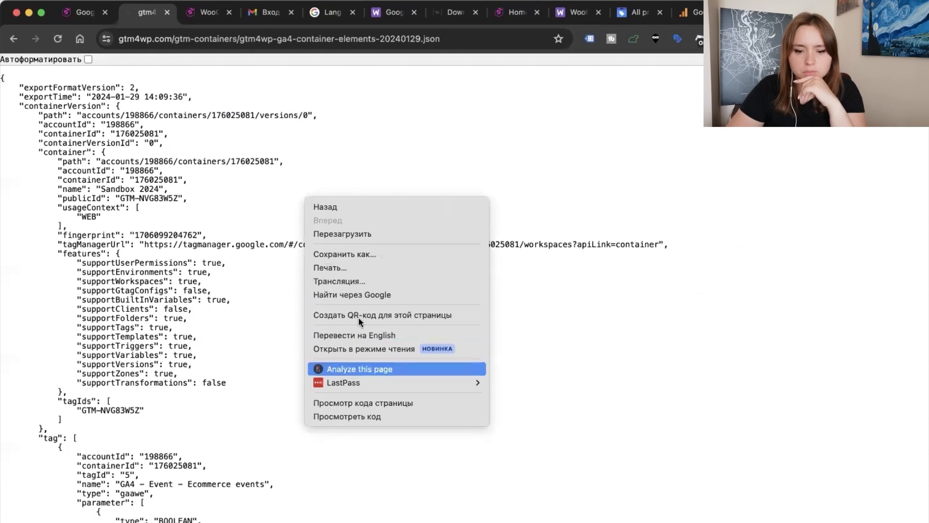
pyautogui.click(375, 266)
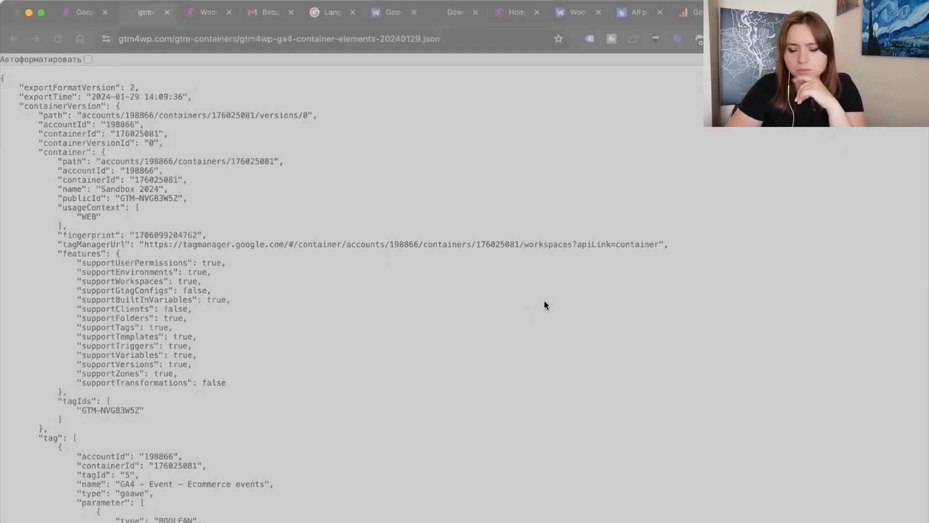
pyautogui.click(544, 300)
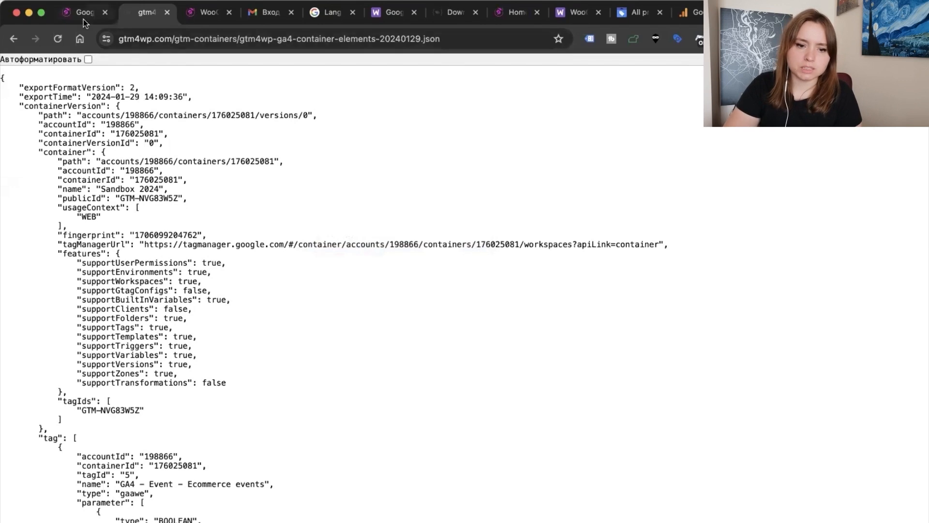
# - Prepare a container import in Google Tag Manager with gtm4wp-ga4-container-elements-20240129 (2).json and Default Workspace as the existing workspace
pyautogui.click(81, 15)
pyautogui.click(764, 12)
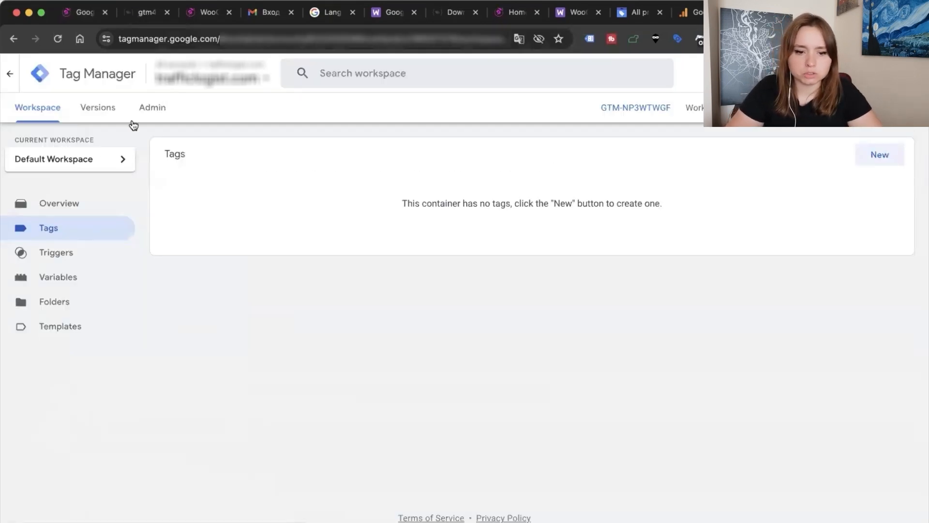
pyautogui.click(147, 117)
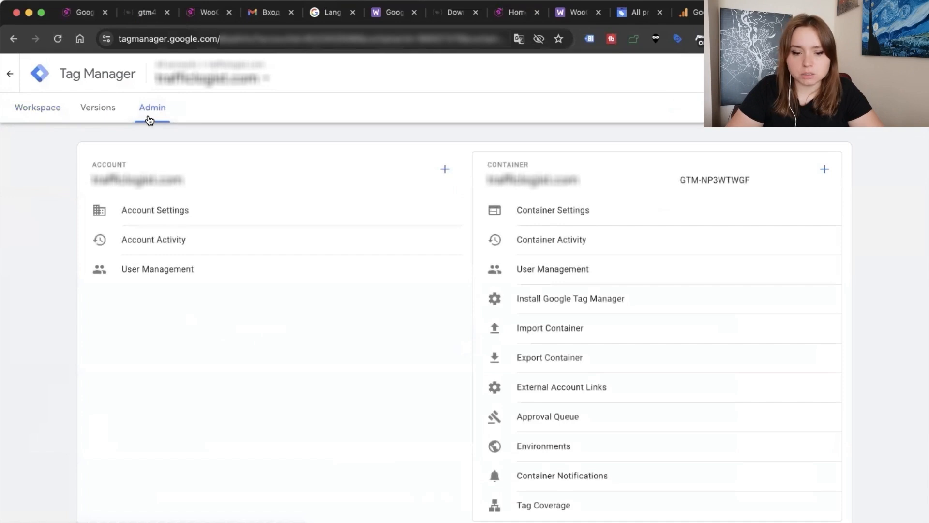
pyautogui.click(541, 330)
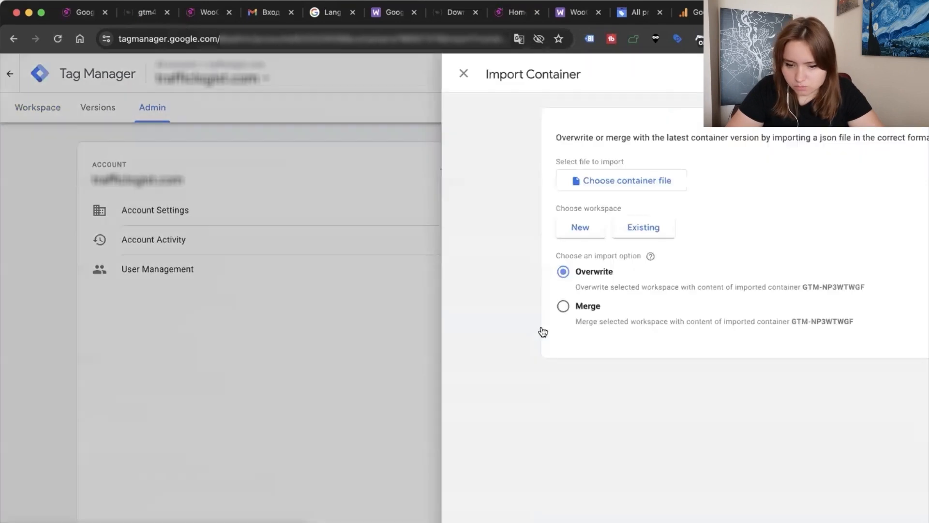
pyautogui.click(347, 187)
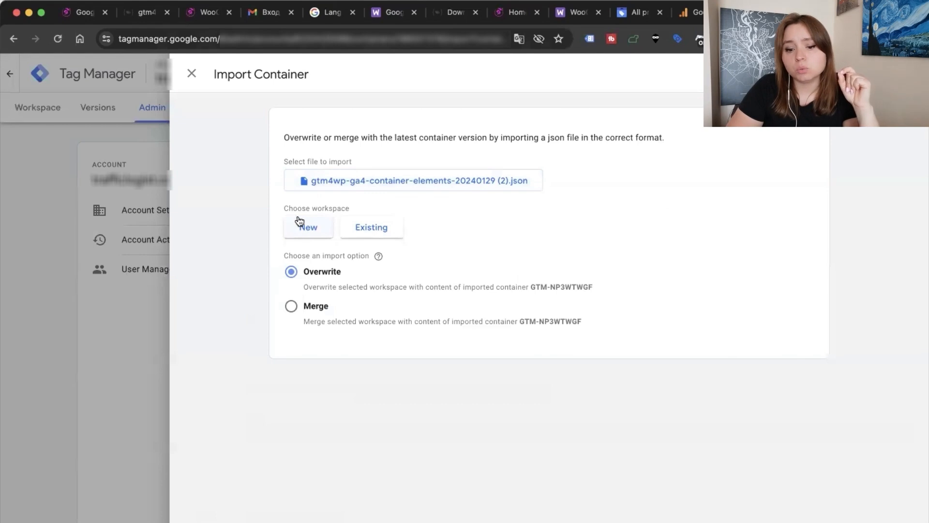
pyautogui.click(375, 233)
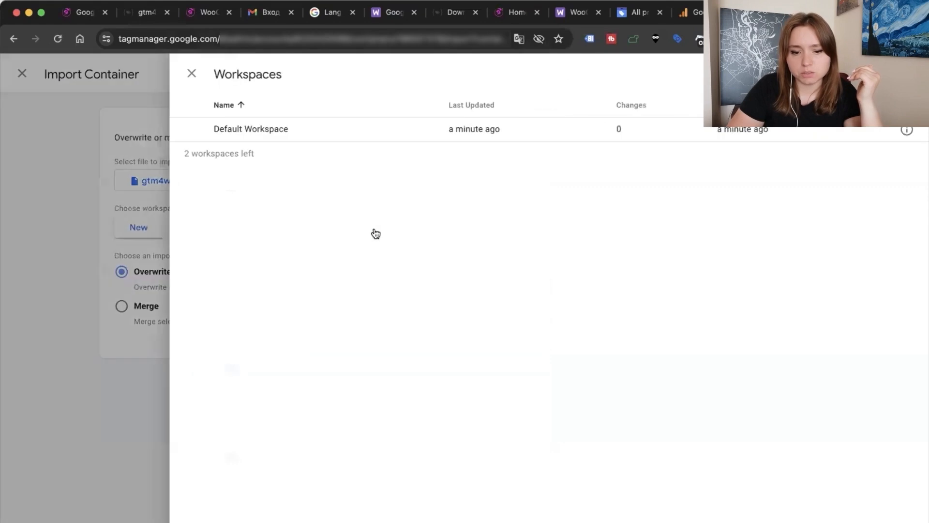
pyautogui.click(314, 131)
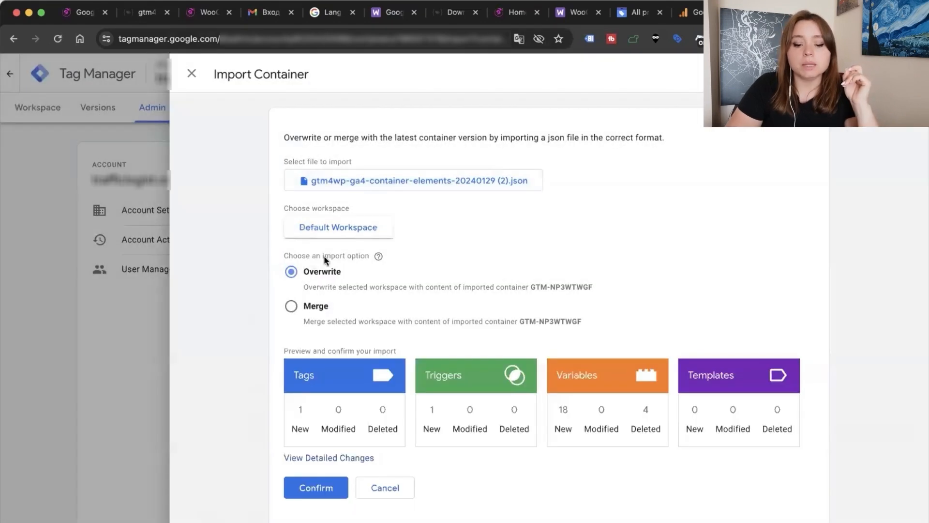
# - Choose Overwrite as the import option for the container template and confirm the import into Default Workspace
pyautogui.click(292, 306)
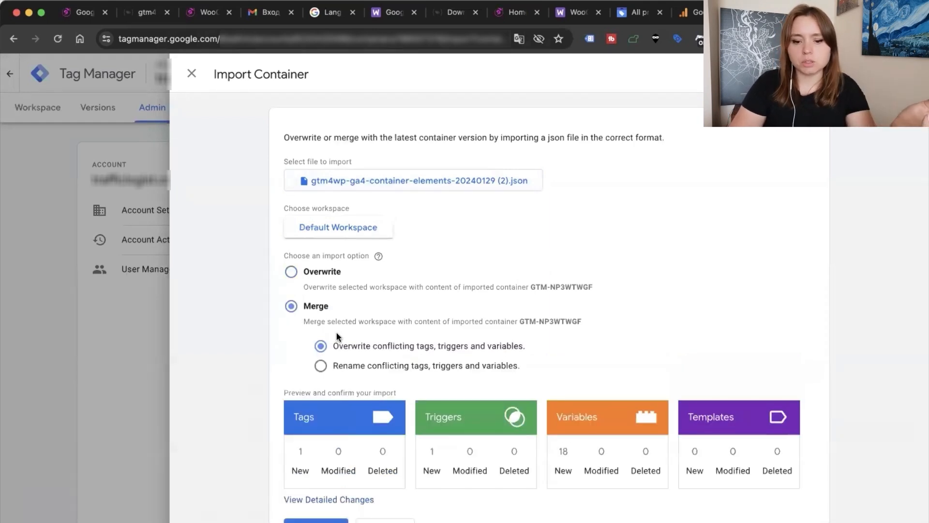
pyautogui.scroll(-2, 336, 333)
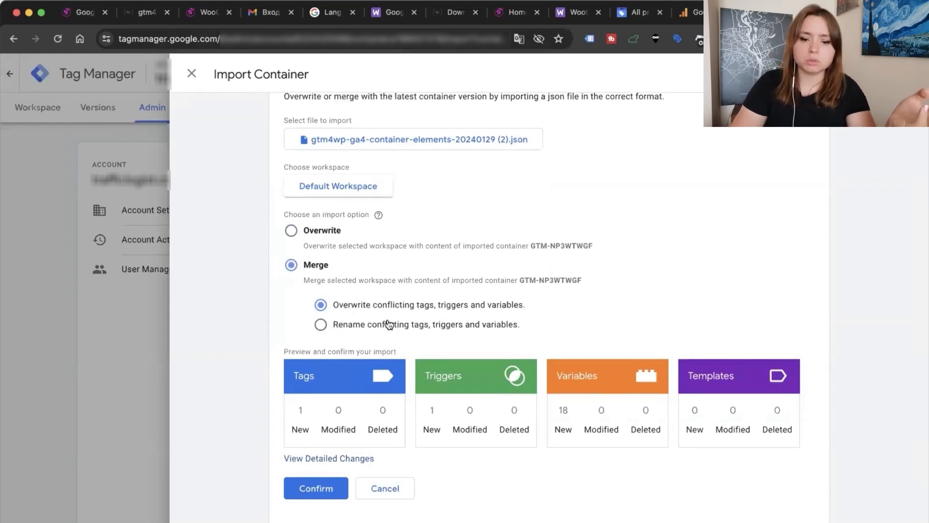
pyautogui.click(328, 233)
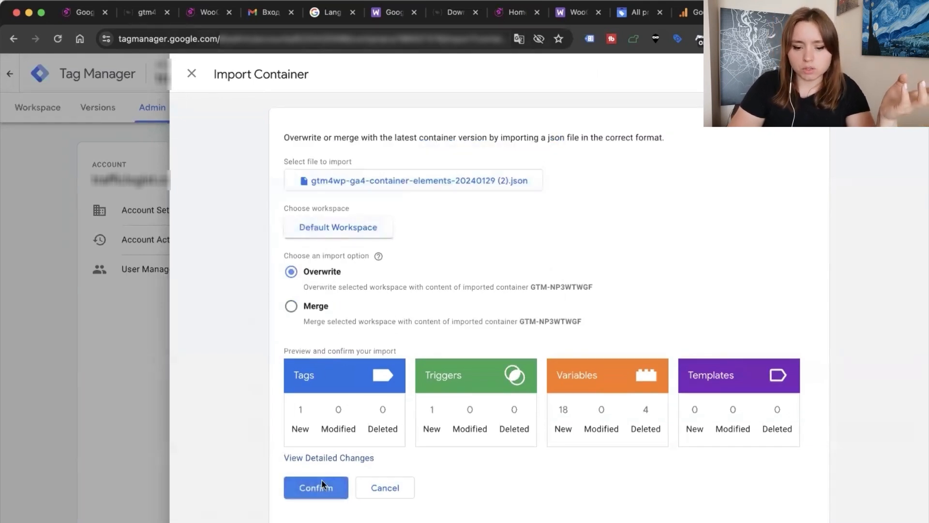
pyautogui.click(322, 485)
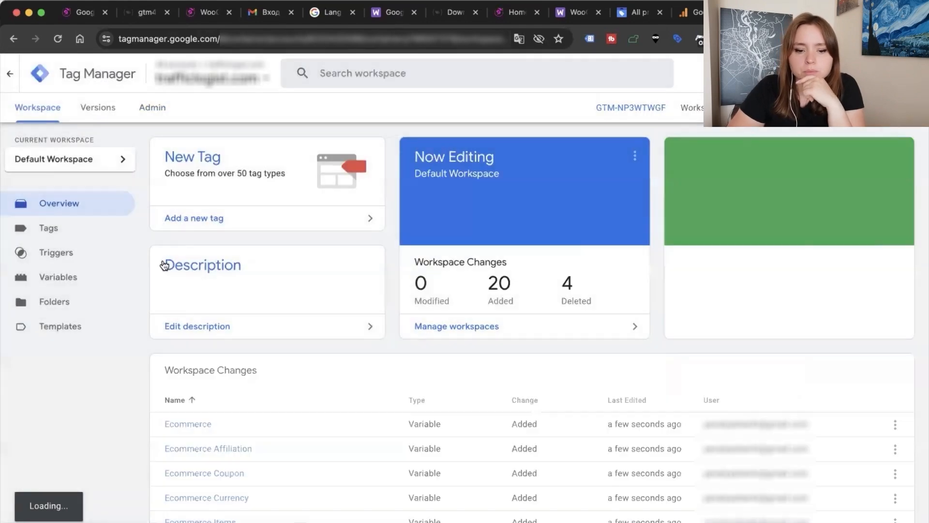
# - Review the imported tag and the user-defined e-commerce and order data variables in the workspace
pyautogui.click(83, 236)
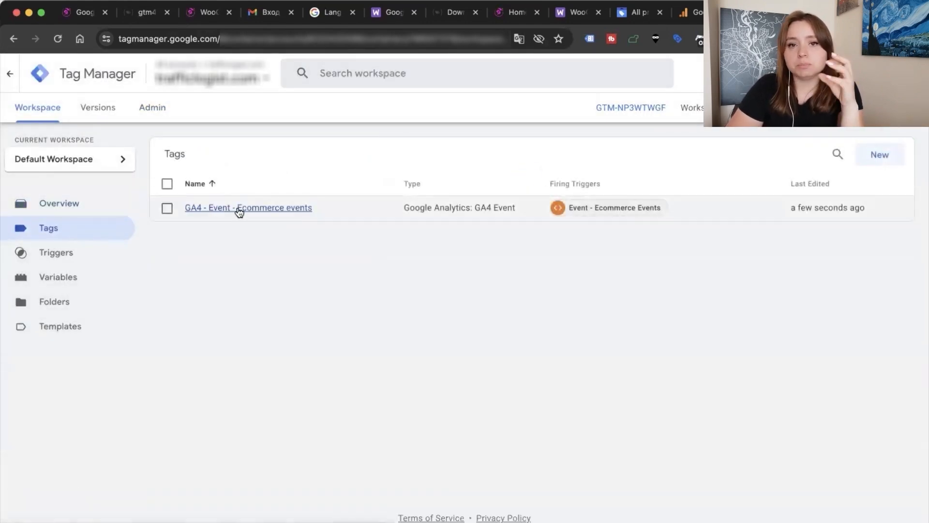
pyautogui.click(47, 277)
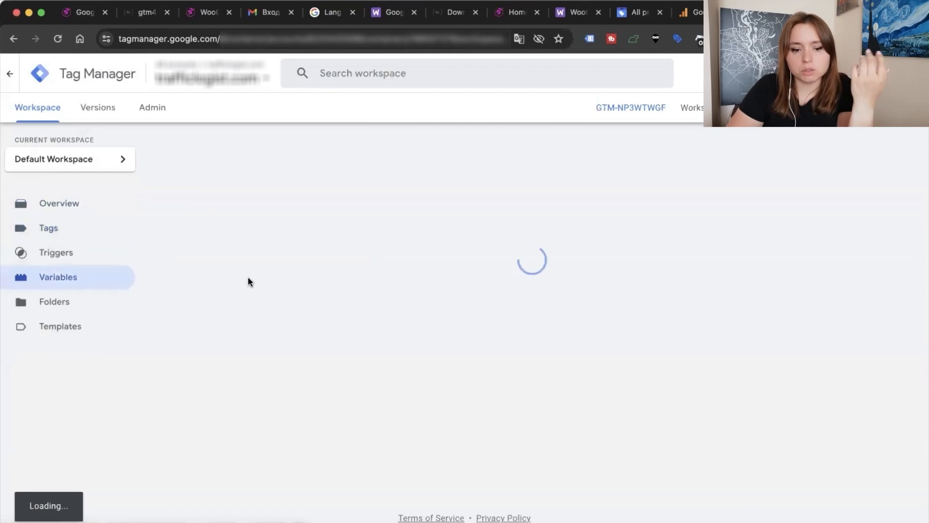
pyautogui.scroll(-5, 248, 280)
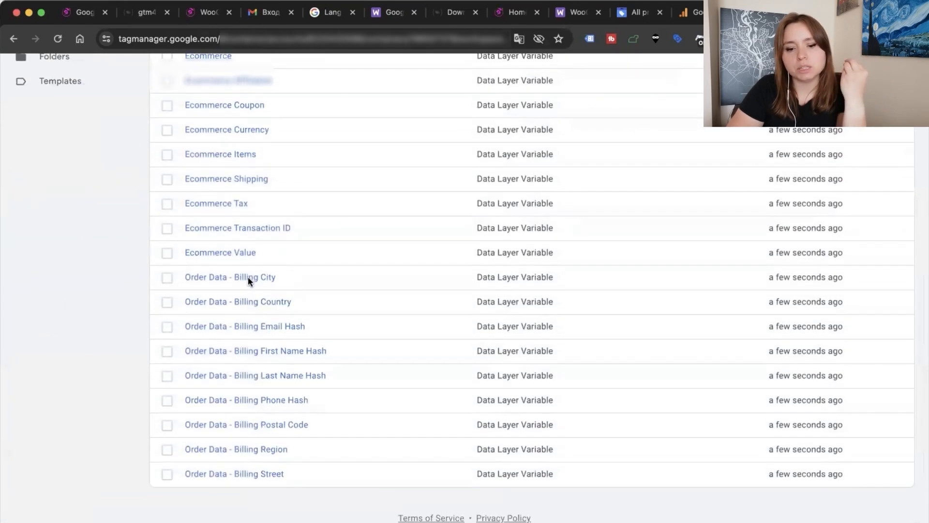
pyautogui.scroll(6, 219, 365)
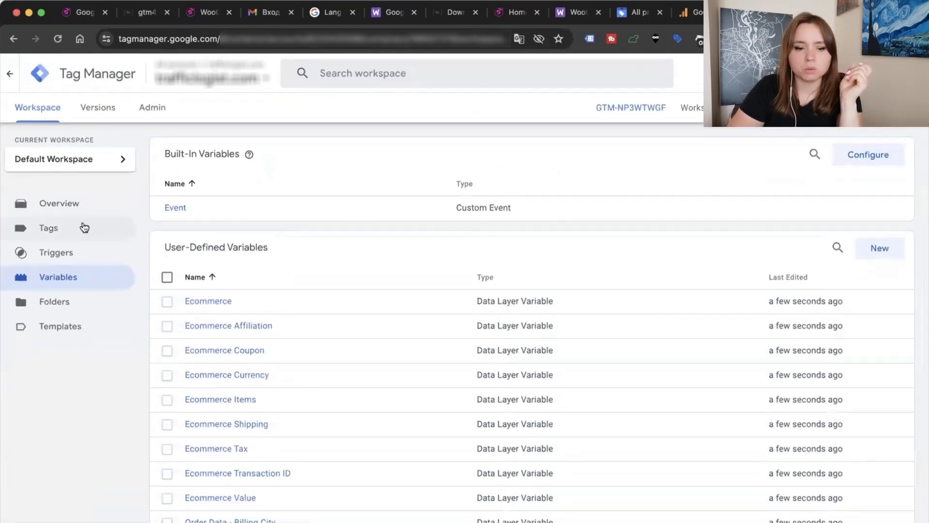
# - Start a new tag in the workspace and set its type to Google Tag from the Google Analytics tag types
pyautogui.click(84, 227)
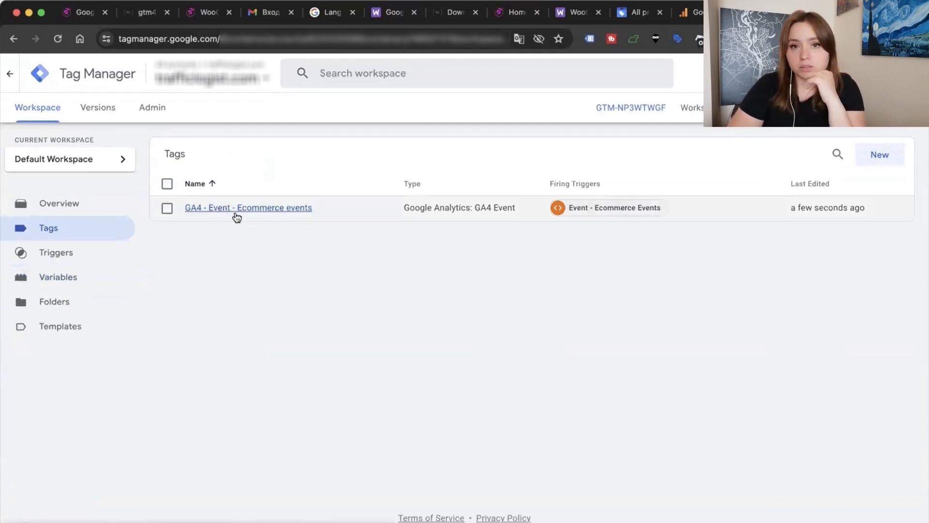
pyautogui.click(881, 154)
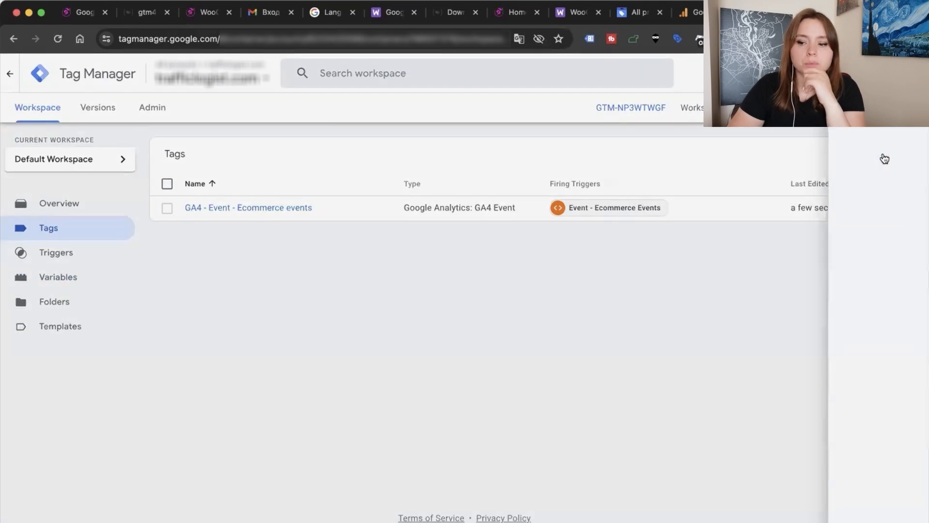
pyautogui.click(572, 176)
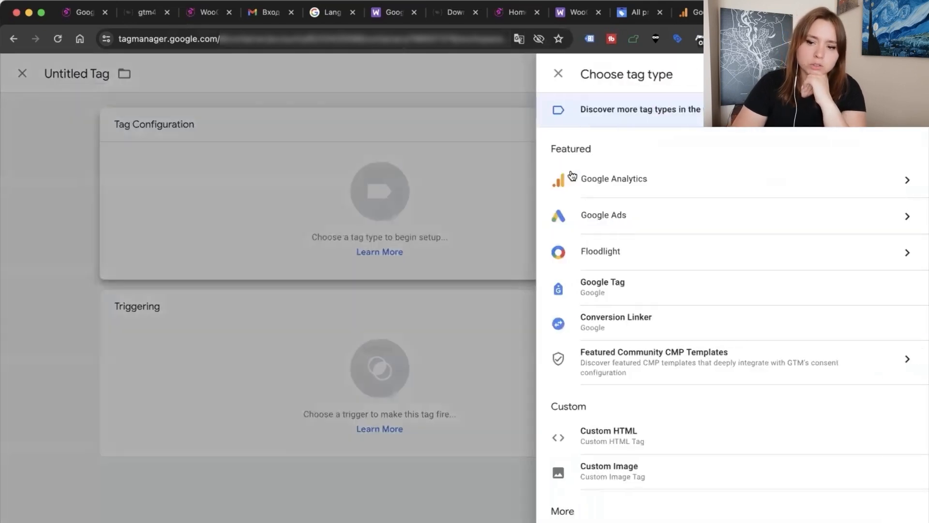
pyautogui.click(599, 180)
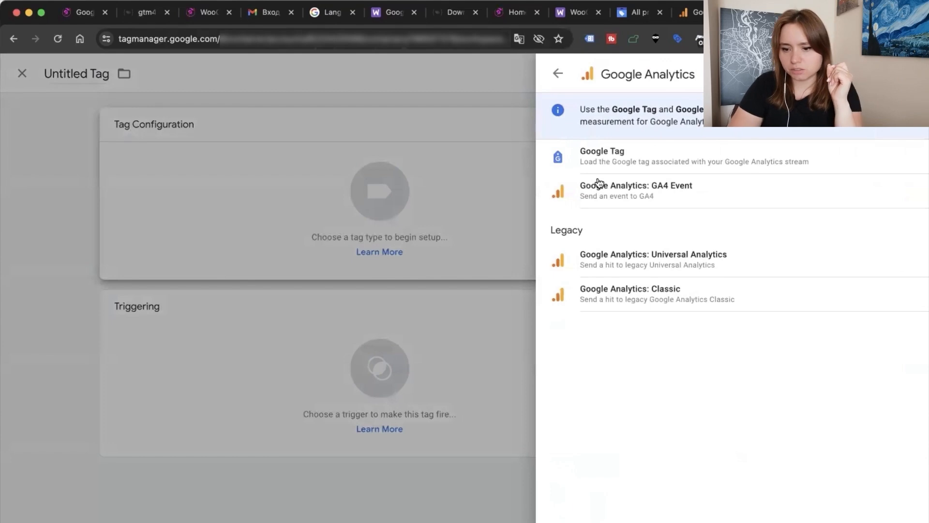
pyautogui.click(625, 167)
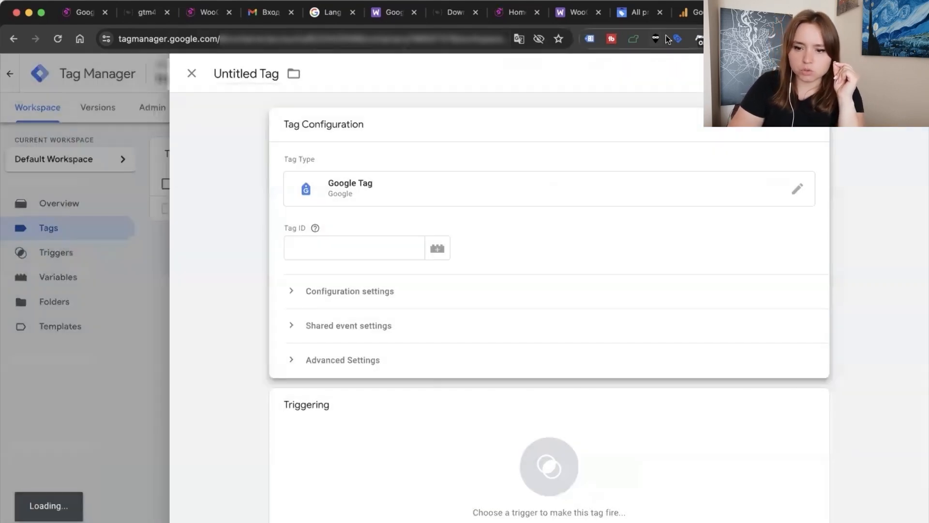
# - Copy the measurement ID from the web stream details in Google Analytics and enter it as the new tag's Tag ID
pyautogui.click(694, 17)
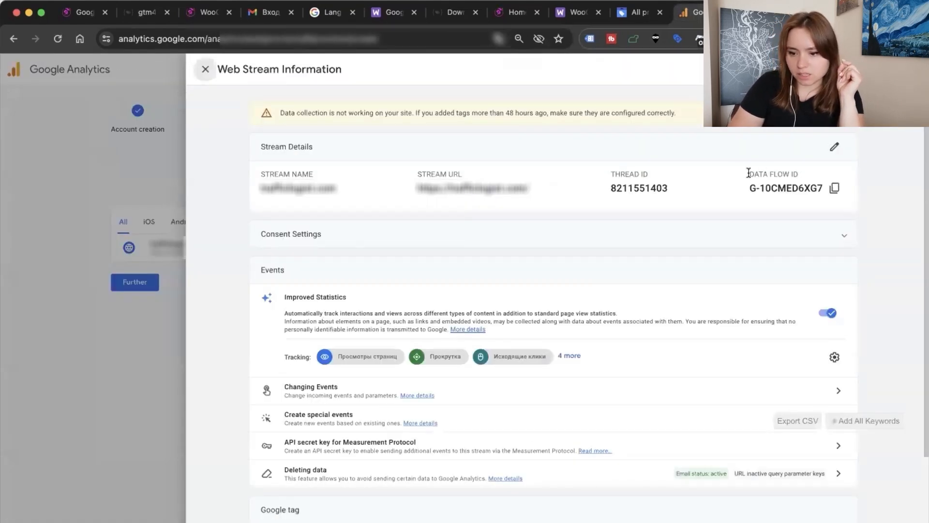
pyautogui.moveTo(749, 173); pyautogui.dragTo(783, 173)
pyautogui.click(834, 188)
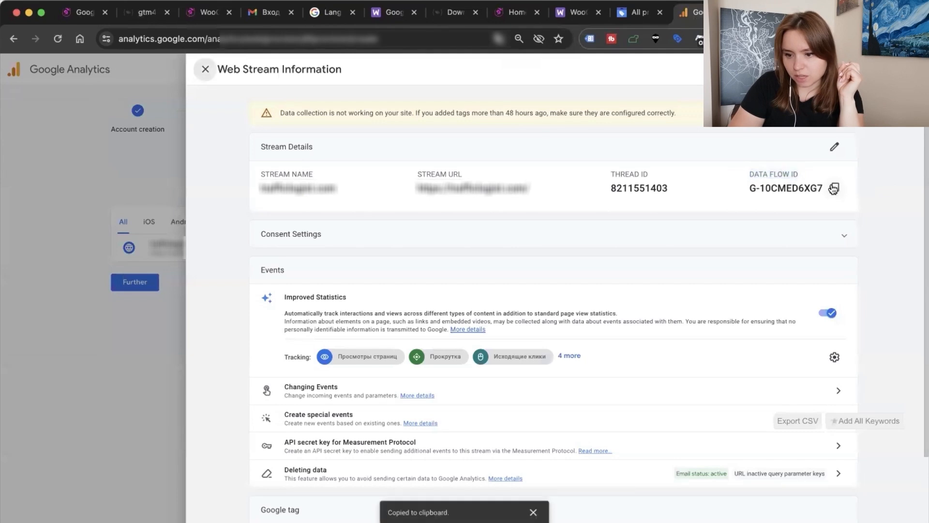
pyautogui.click(755, 13)
pyautogui.click(332, 247)
pyautogui.press('super+v')
# - Check the trigger in Step 0 of the GTM4WP guide and set the new tag's firing trigger to Initialization - All Pages
pyautogui.click(415, 461)
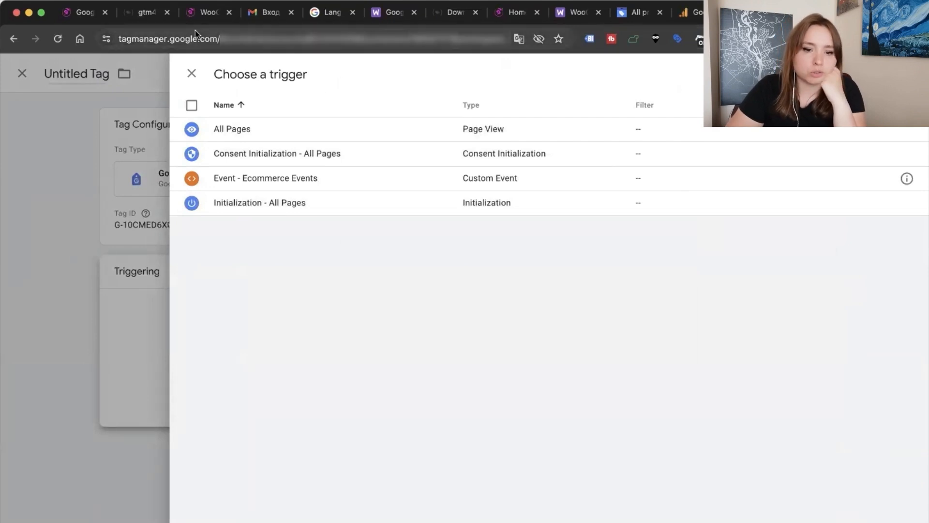
pyautogui.click(148, 14)
pyautogui.press('super+bracketleft')
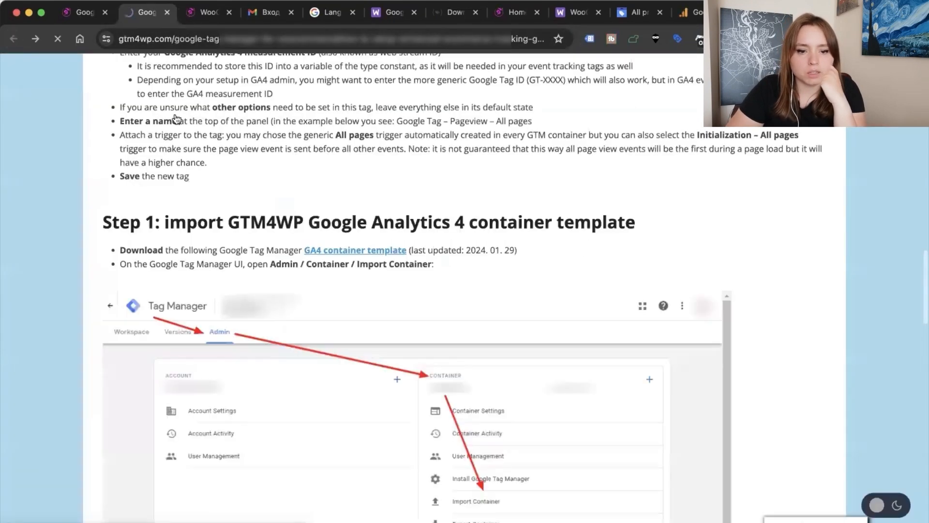
pyautogui.scroll(10, 248, 224)
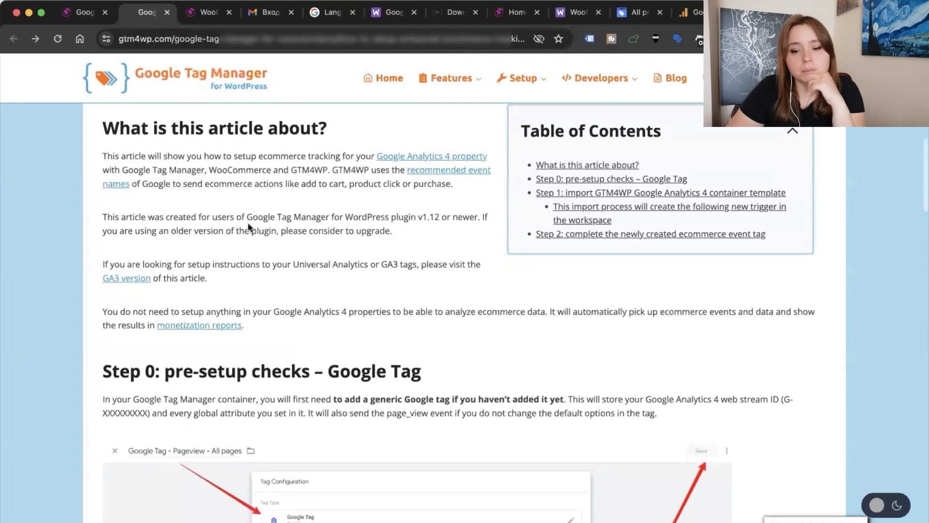
pyautogui.scroll(-5, 248, 227)
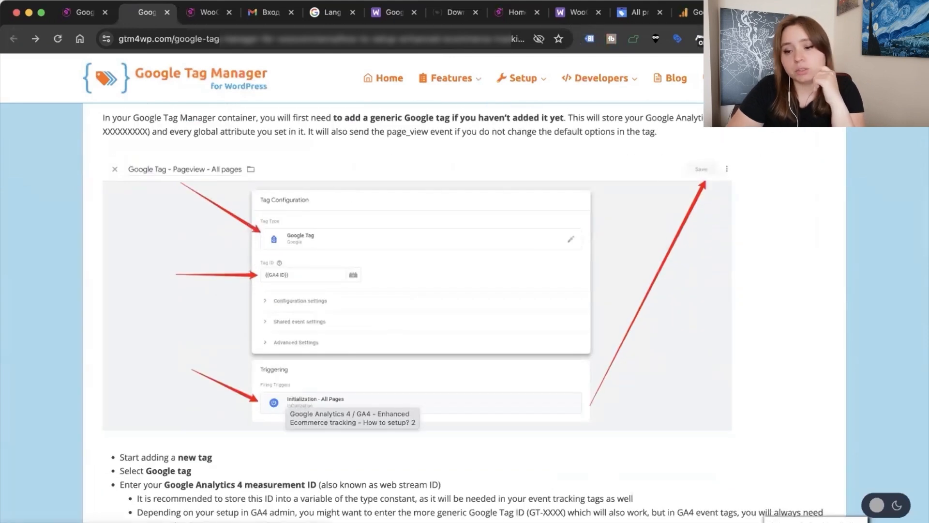
pyautogui.click(762, 13)
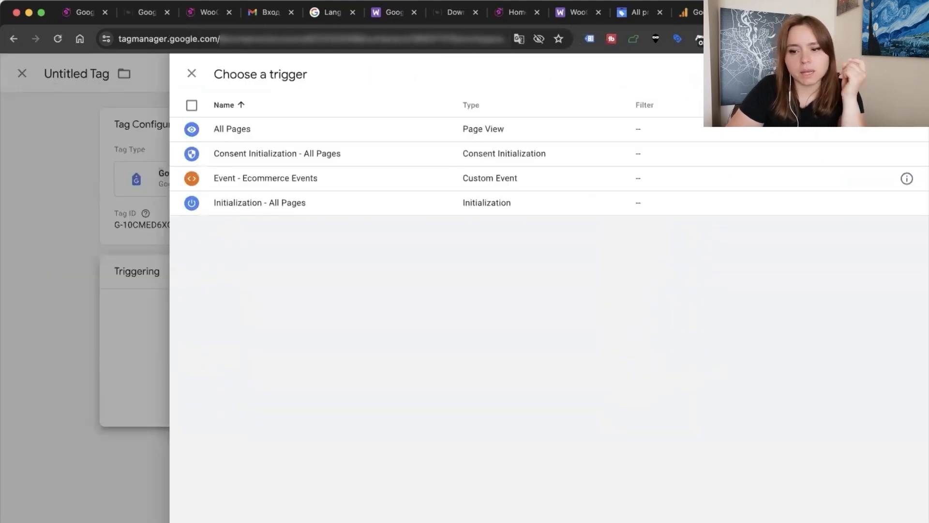
pyautogui.click(342, 212)
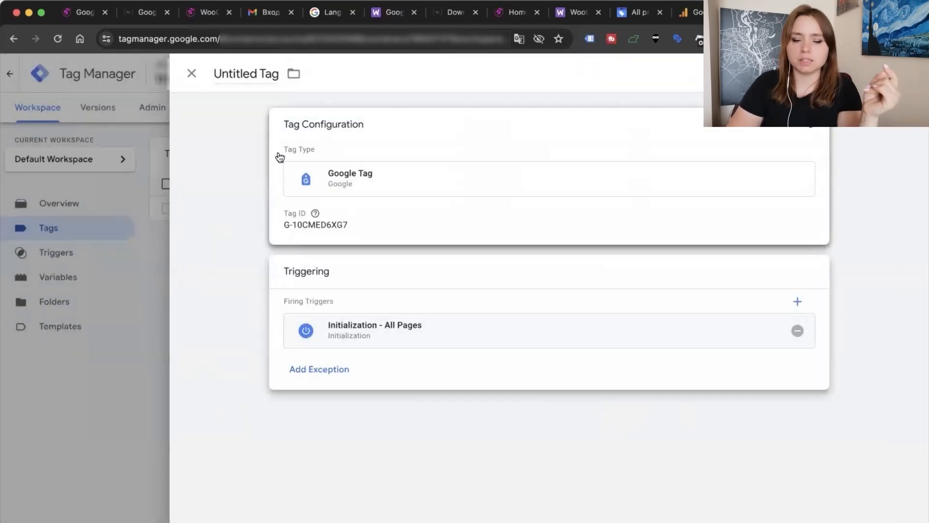
# - Name the new Google tag GA4-id and save it
pyautogui.click(318, 230)
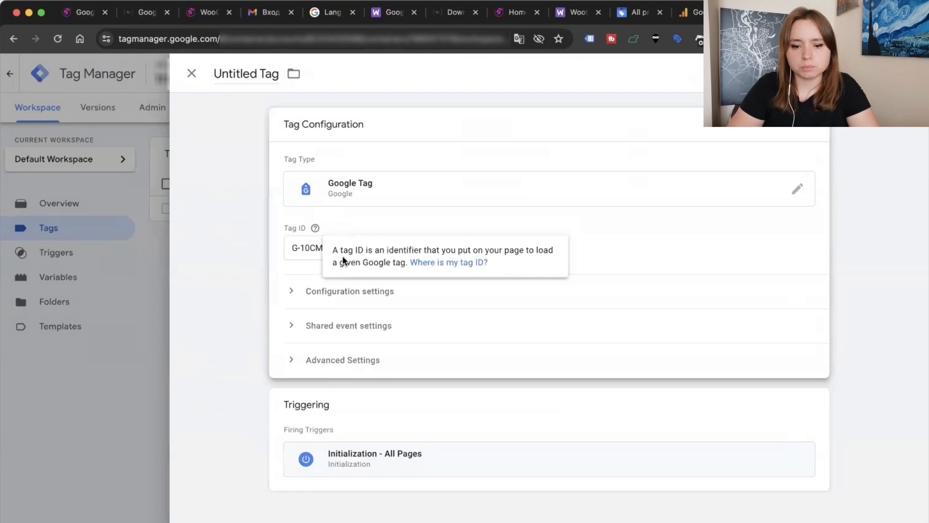
pyautogui.click(356, 252)
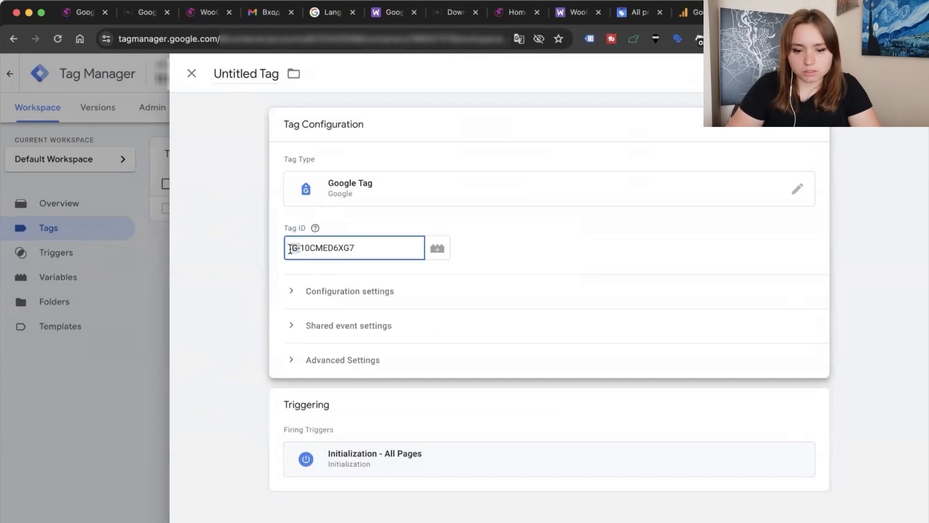
pyautogui.click(236, 73)
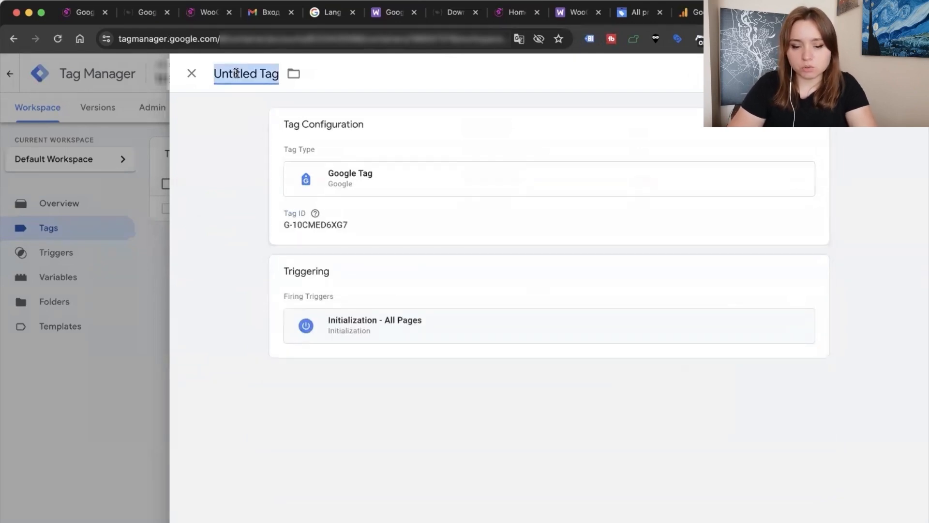
pyautogui.write('GA$')
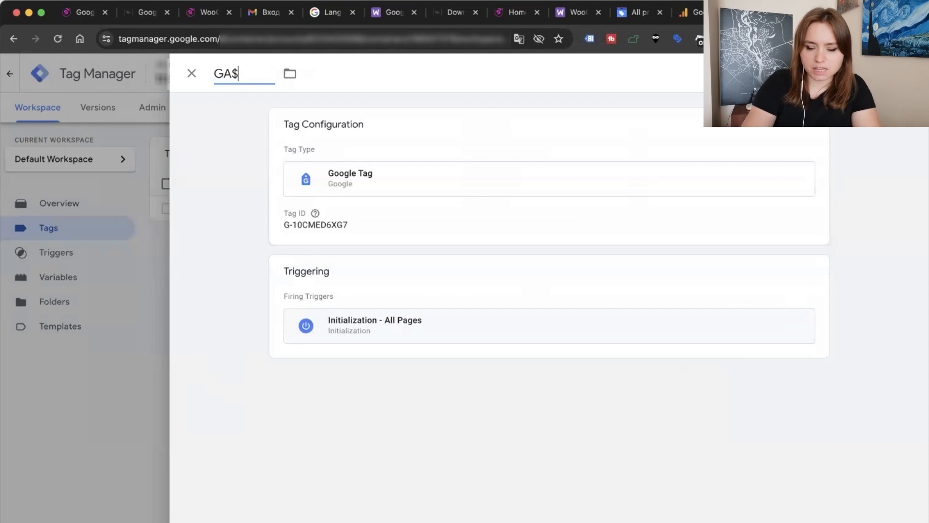
pyautogui.write('-id')
pyautogui.click(876, 73)
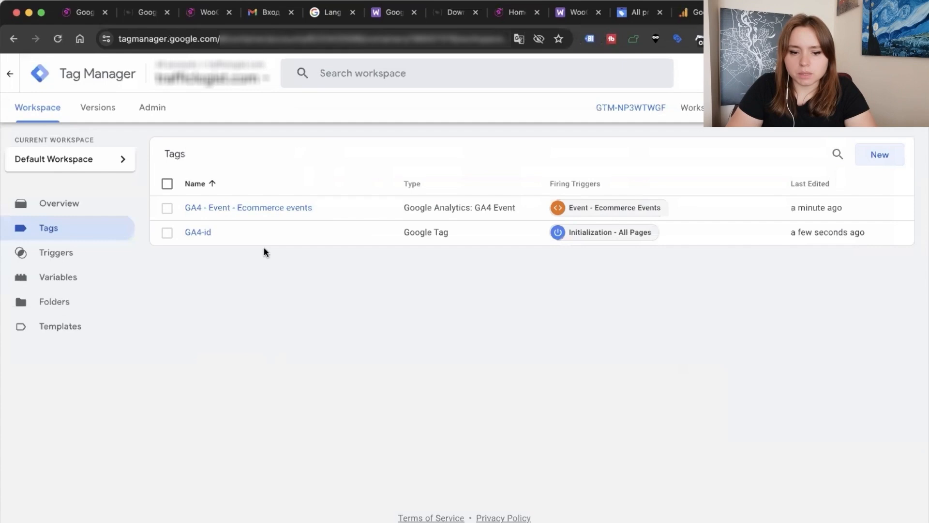
# - Replace the {{GA4 ID}} measurement ID in the GA4 - Event - Ecommerce events tag with the web stream's measurement ID copied from Google Analytics
pyautogui.click(249, 208)
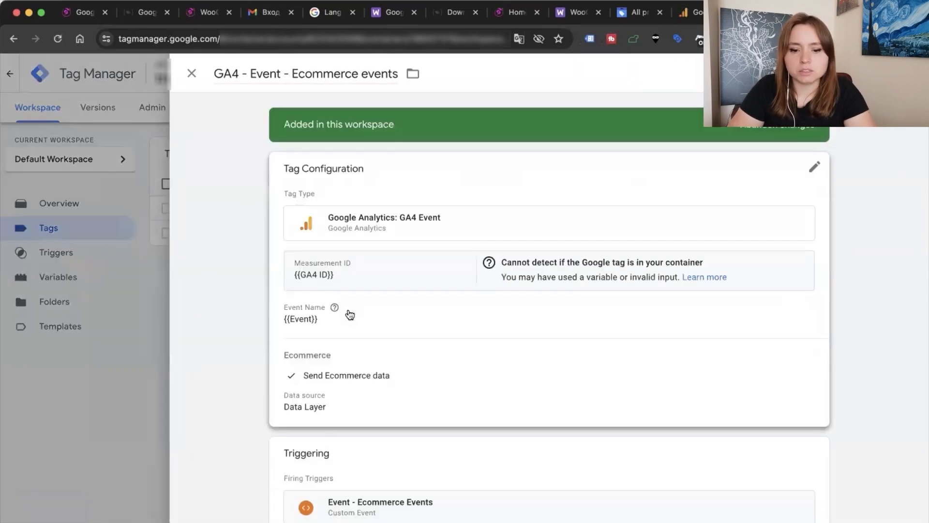
pyautogui.click(347, 277)
pyautogui.moveTo(346, 296); pyautogui.dragTo(288, 304)
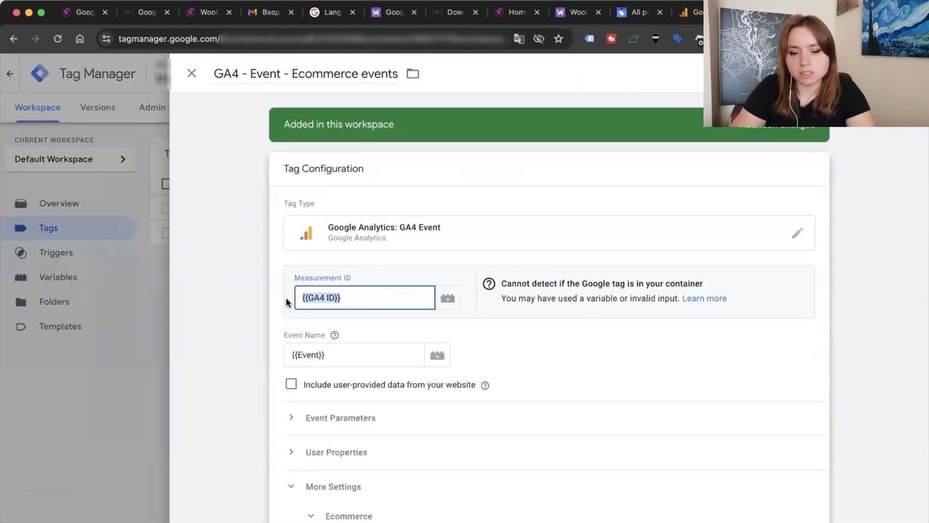
pyautogui.press('BackSpace')
pyautogui.write('G')
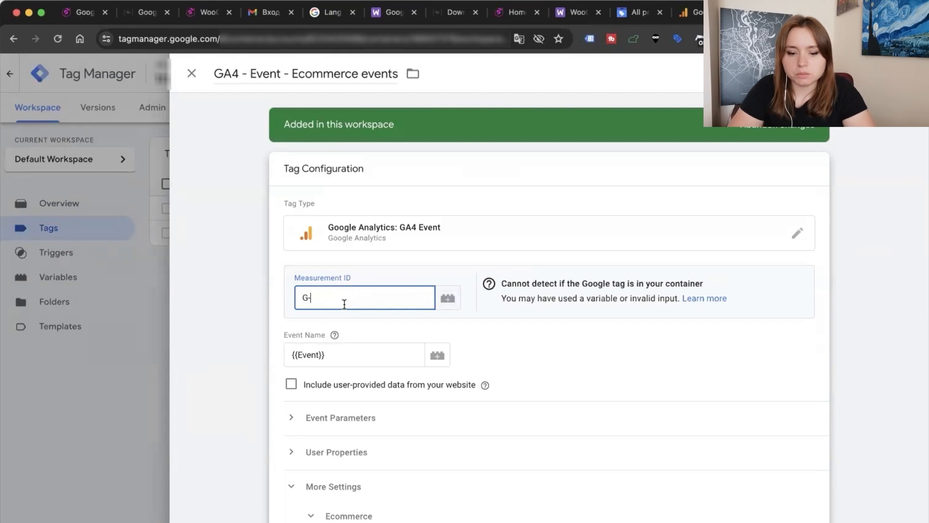
pyautogui.write('-')
pyautogui.click(690, 12)
pyautogui.click(835, 188)
pyautogui.click(753, 12)
pyautogui.press('BackSpace')
pyautogui.press('BackSpace')
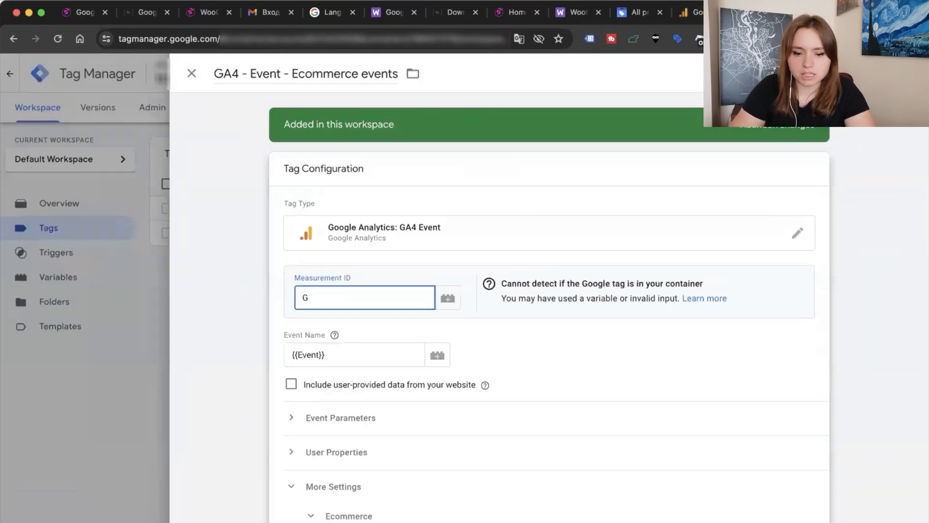
pyautogui.press('super+v')
# - Check the Google tag detection, e-commerce settings and trigger of the GA4 - Event - Ecommerce events tag and save it
pyautogui.moveTo(502, 291); pyautogui.dragTo(638, 291)
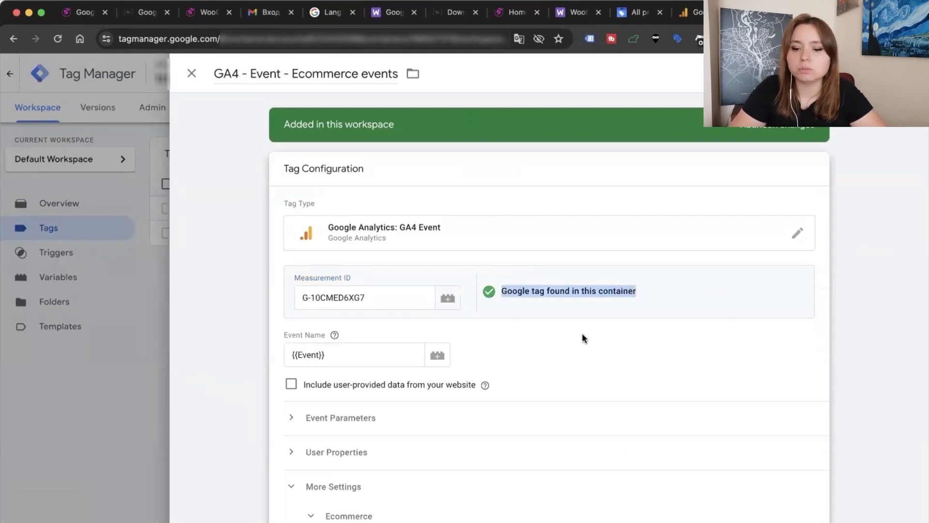
pyautogui.scroll(-5, 581, 332)
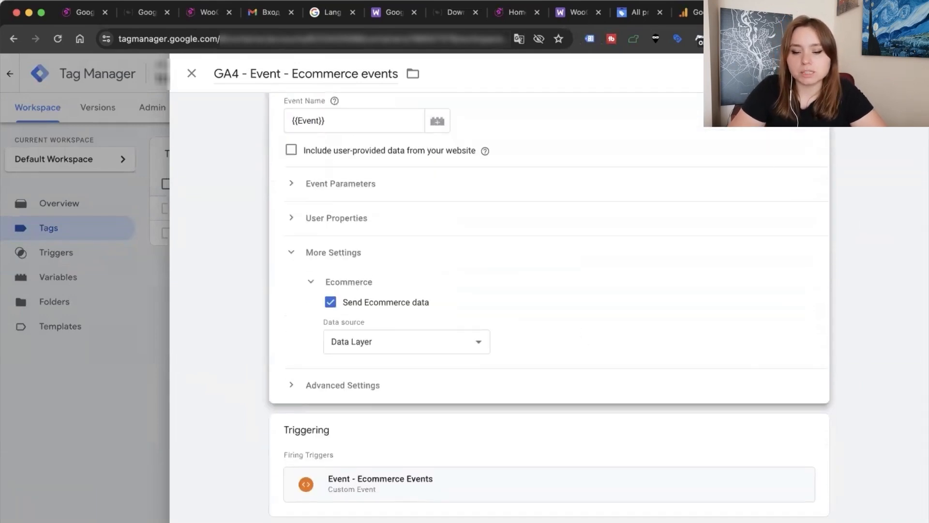
pyautogui.click(866, 73)
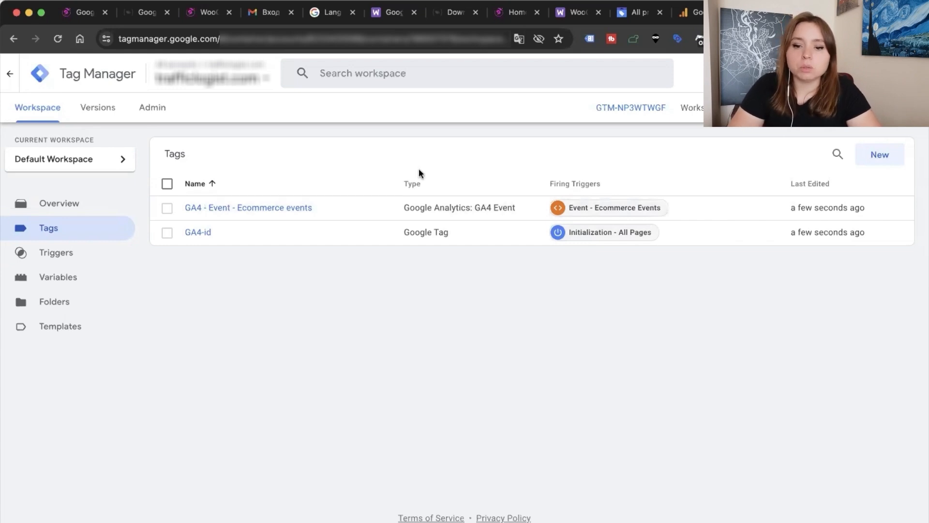
# - Switch to the perfume store's home page and open a product page from its product listing
pyautogui.click(509, 14)
pyautogui.scroll(-10, 339, 343)
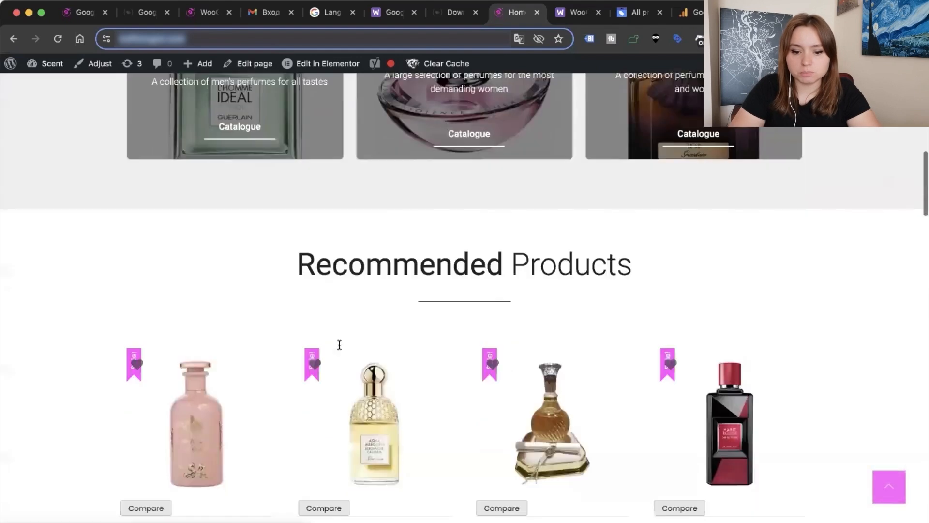
pyautogui.scroll(-5, 339, 344)
pyautogui.click(360, 287)
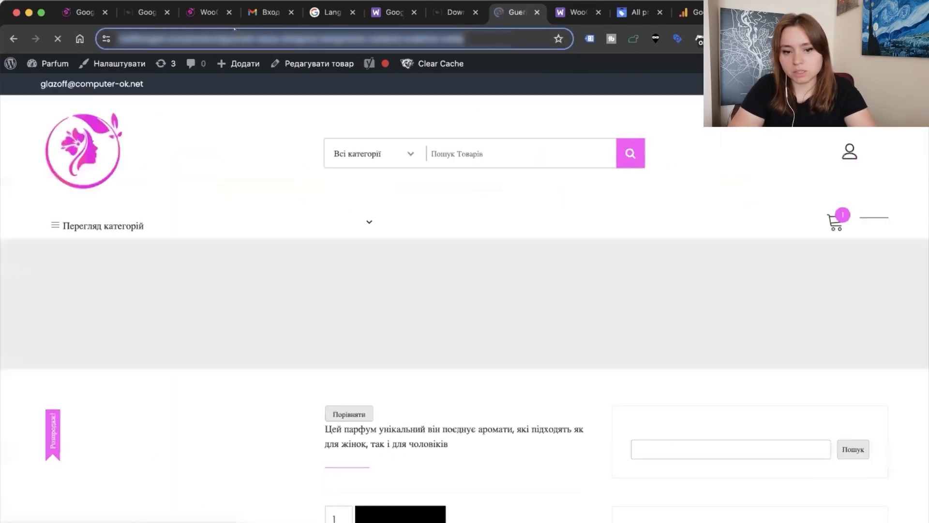
# - Start the Tag Manager container's preview mode and connect Tag Assistant to the copied product page URL
pyautogui.click(755, 13)
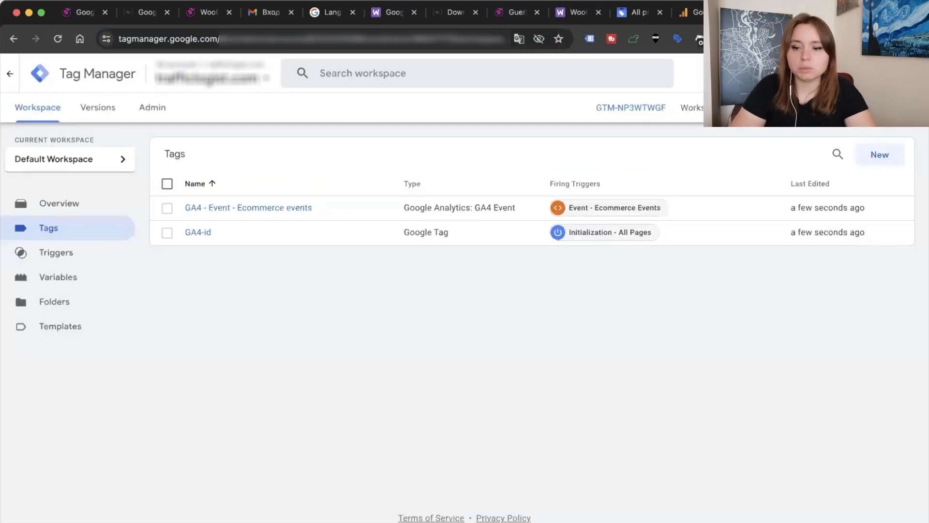
pyautogui.click(805, 110)
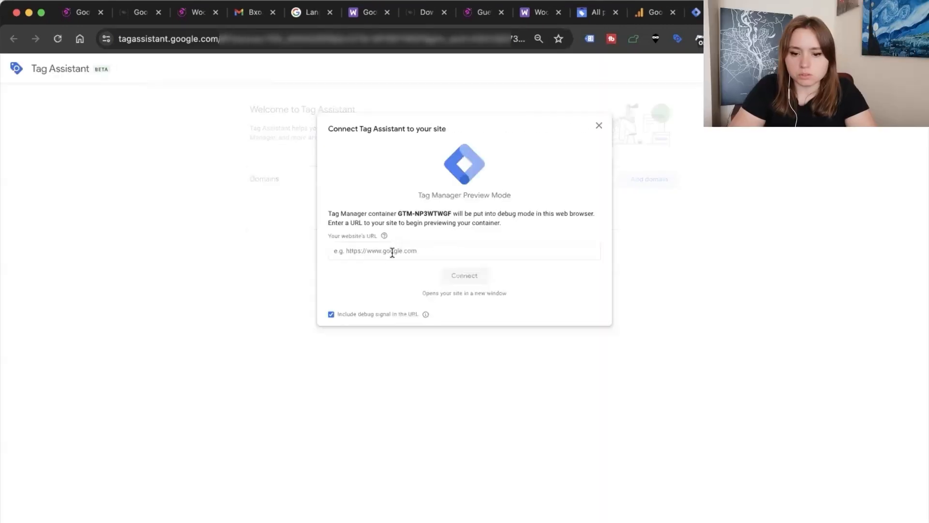
pyautogui.click(392, 252)
pyautogui.press('super+v')
pyautogui.click(457, 274)
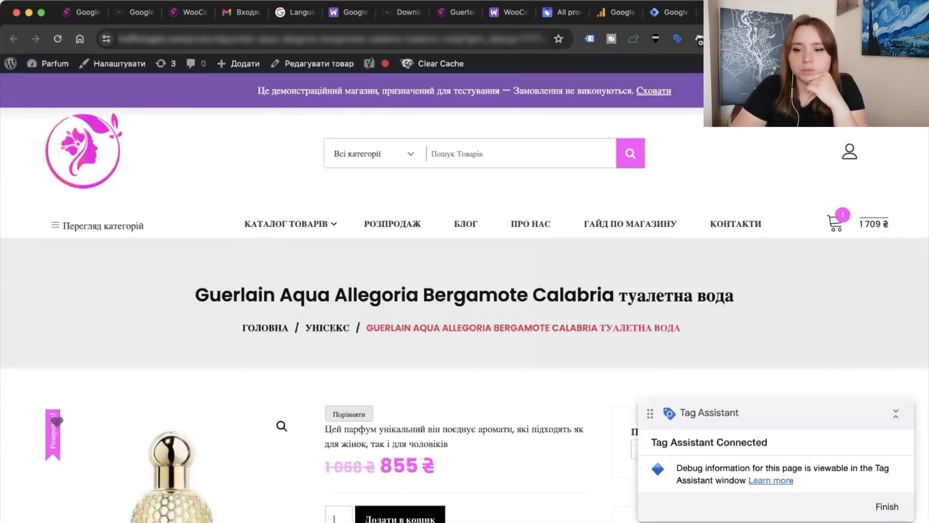
# - In Tag Assistant, examine the tags fired in the Tag Manager container and the source and hits of the Google Analytics tag
pyautogui.click(662, 18)
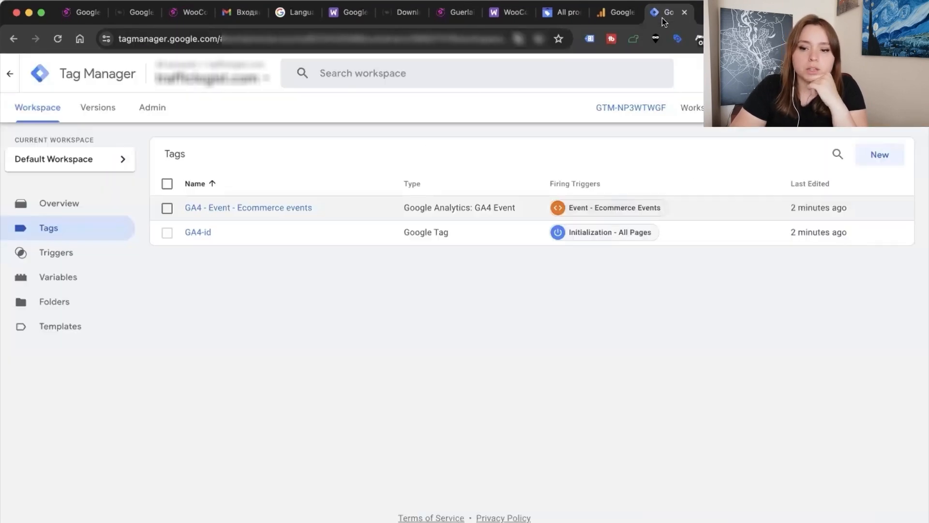
pyautogui.click(709, 12)
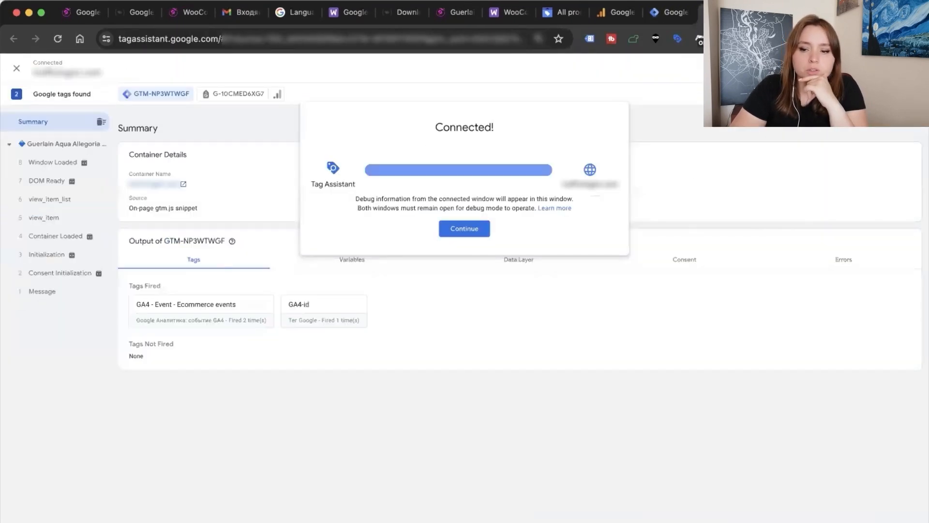
pyautogui.click(476, 230)
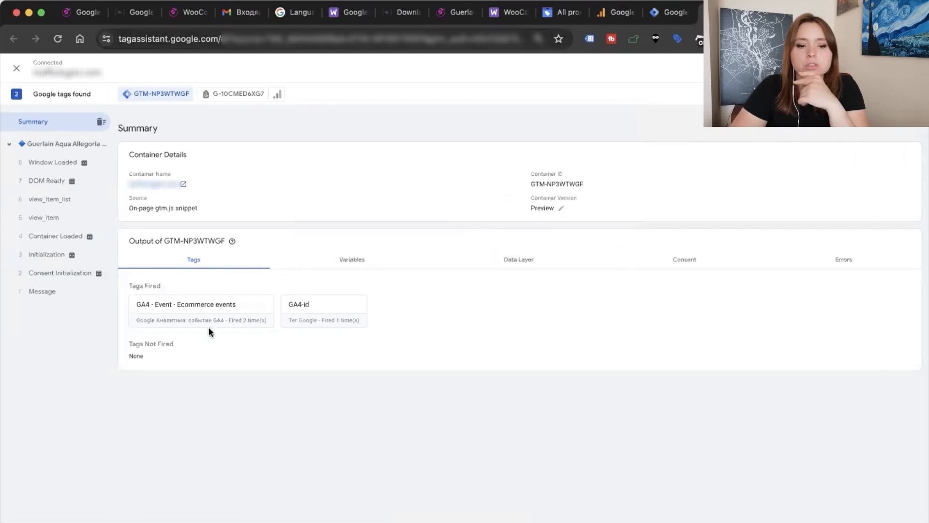
pyautogui.click(216, 93)
pyautogui.click(159, 96)
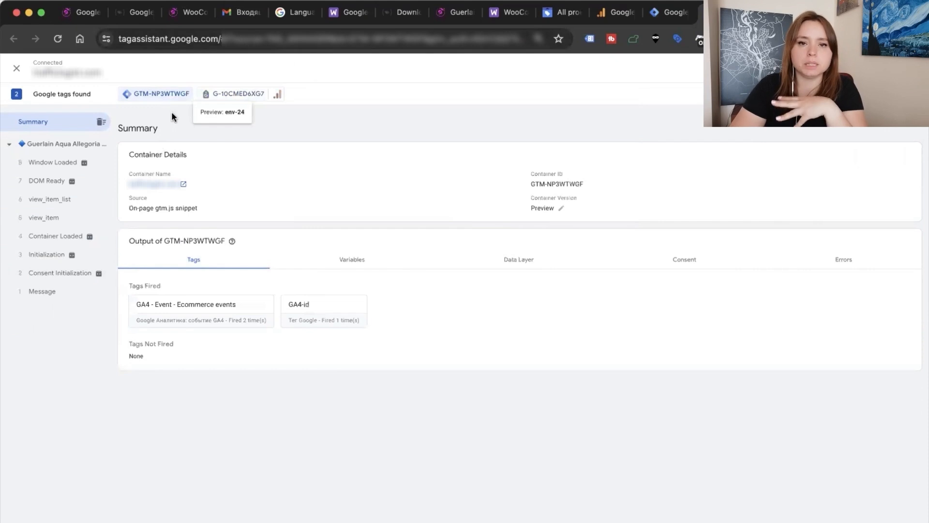
pyautogui.click(244, 99)
pyautogui.moveTo(193, 208); pyautogui.dragTo(237, 208)
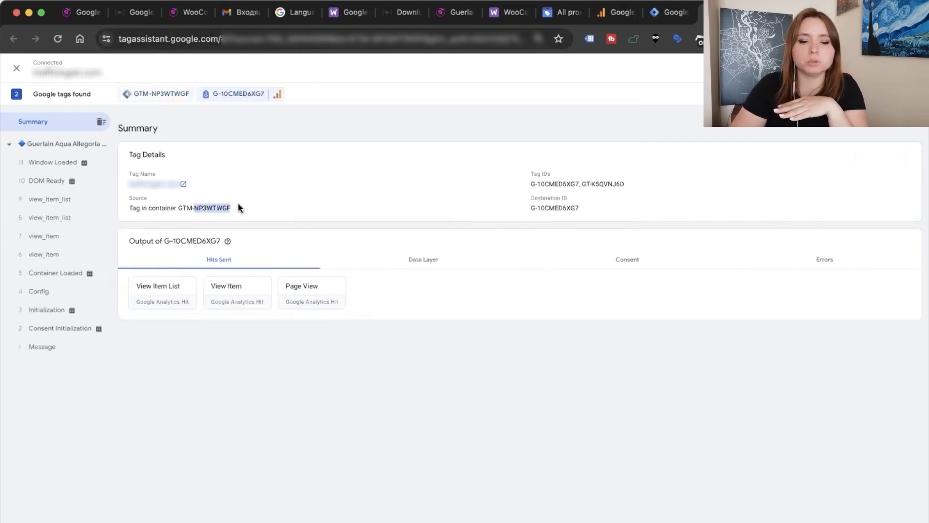
pyautogui.click(159, 93)
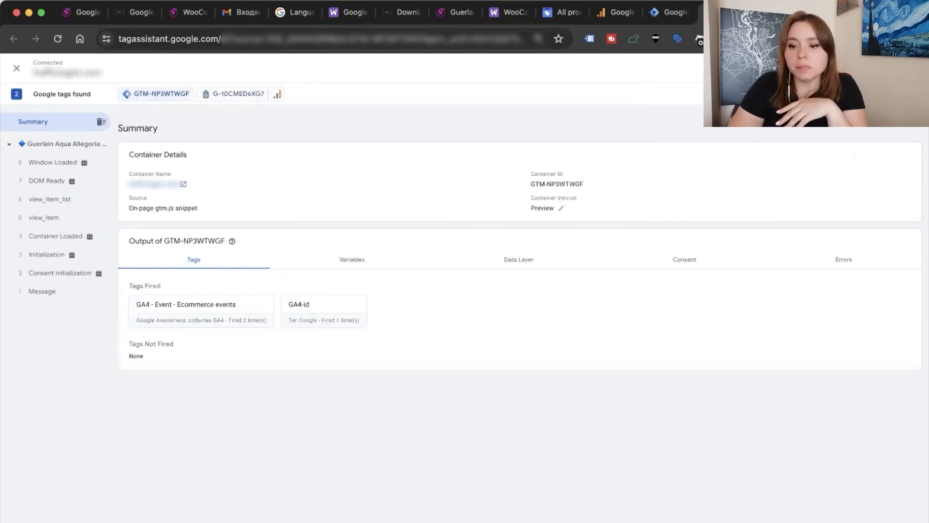
# - Switch to the connected store window and add one Guerlain Aqua Allegoria Bergamote Calabria to the cart
pyautogui.click(774, 12)
pyautogui.moveTo(740, 413); pyautogui.dragTo(735, 312)
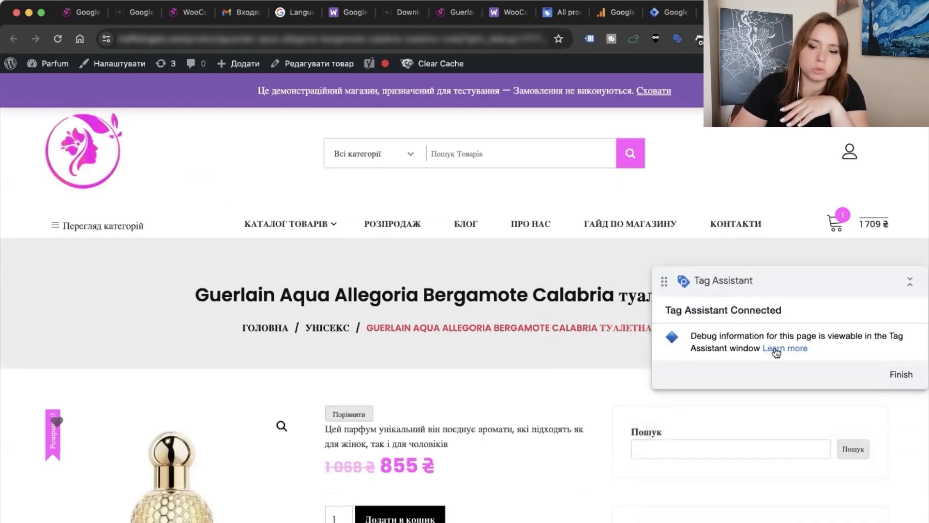
pyautogui.scroll(-3, 496, 415)
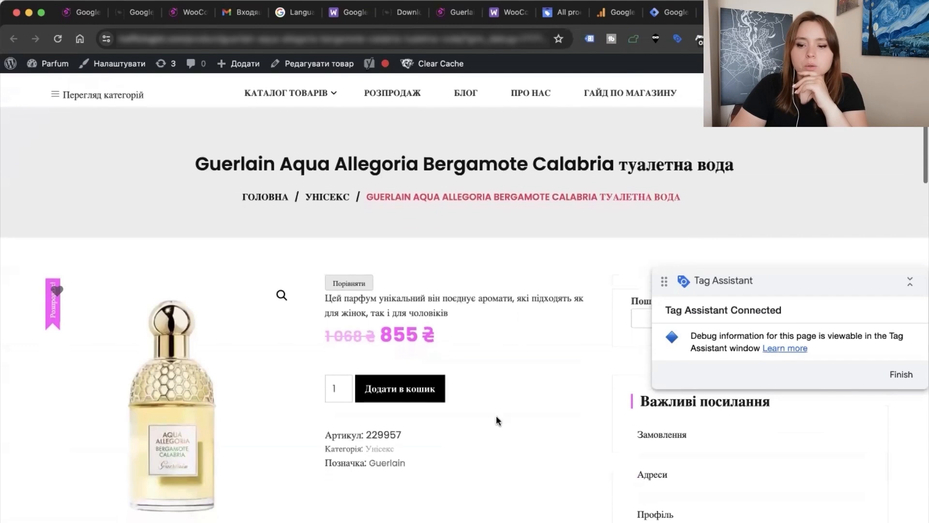
pyautogui.click(409, 394)
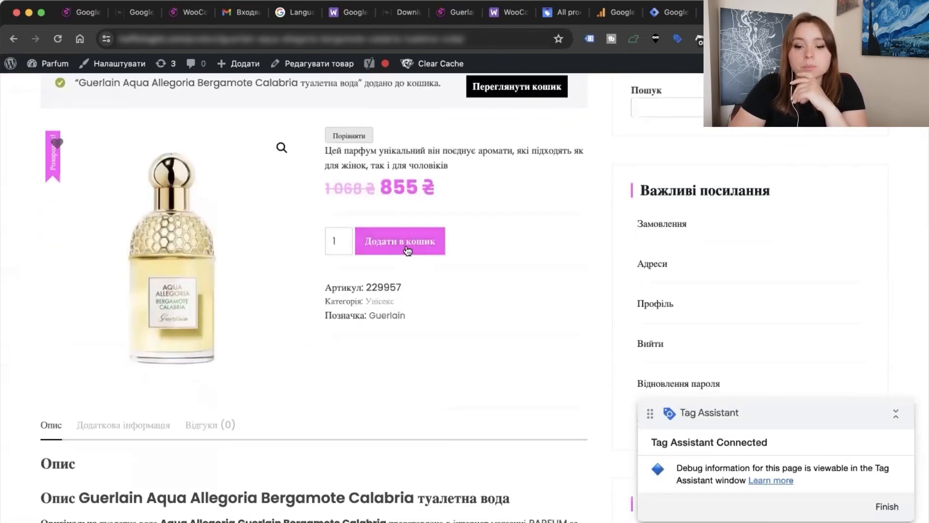
# - Open the store's cart and proceed to checkout with self-pickup delivery (Самовивіз)
pyautogui.scroll(7, 486, 256)
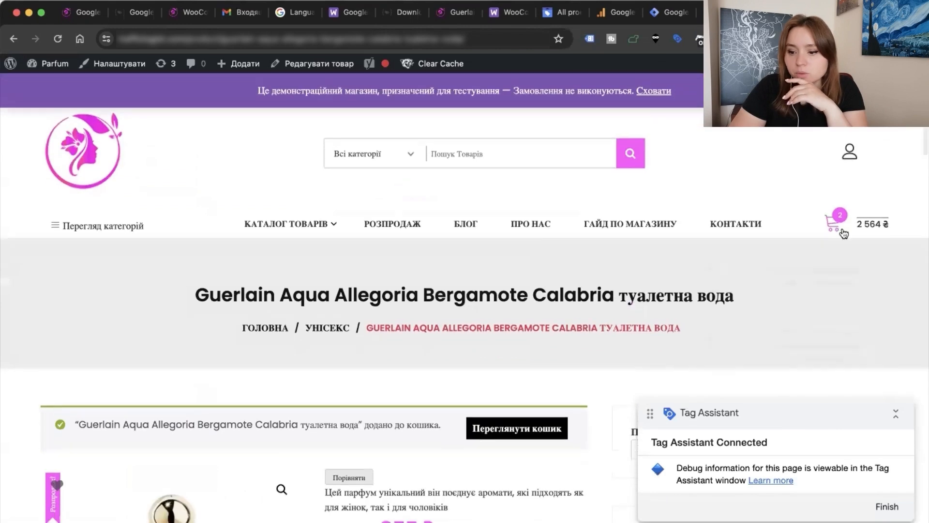
pyautogui.click(838, 236)
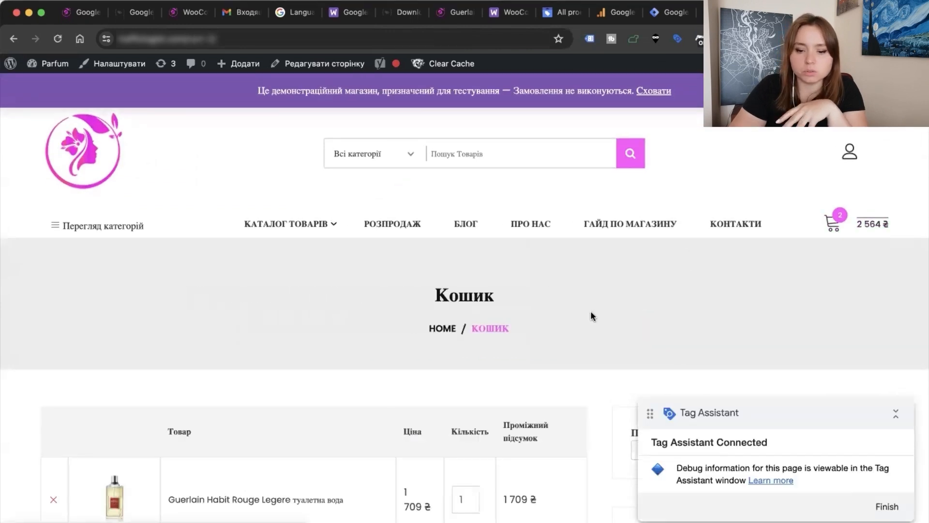
pyautogui.scroll(-8, 591, 311)
pyautogui.scroll(-3, 295, 267)
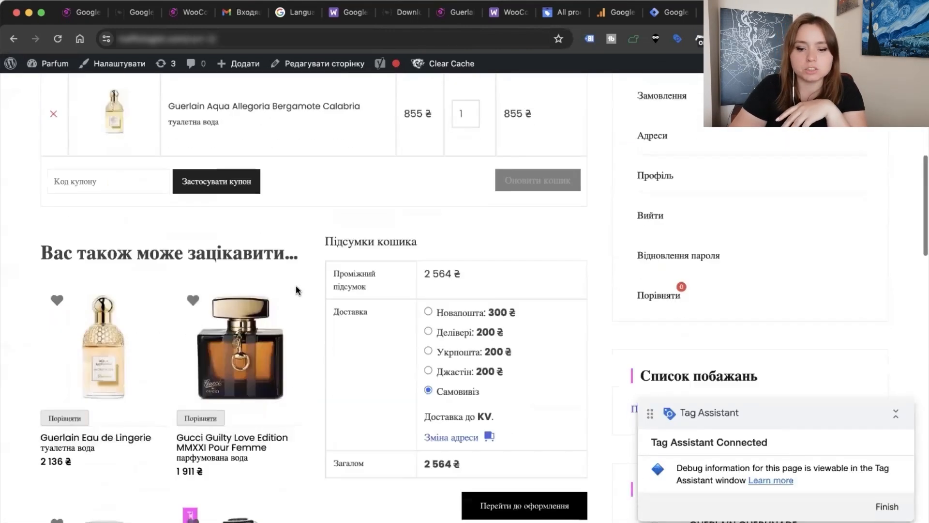
pyautogui.scroll(-5, 296, 285)
pyautogui.click(516, 291)
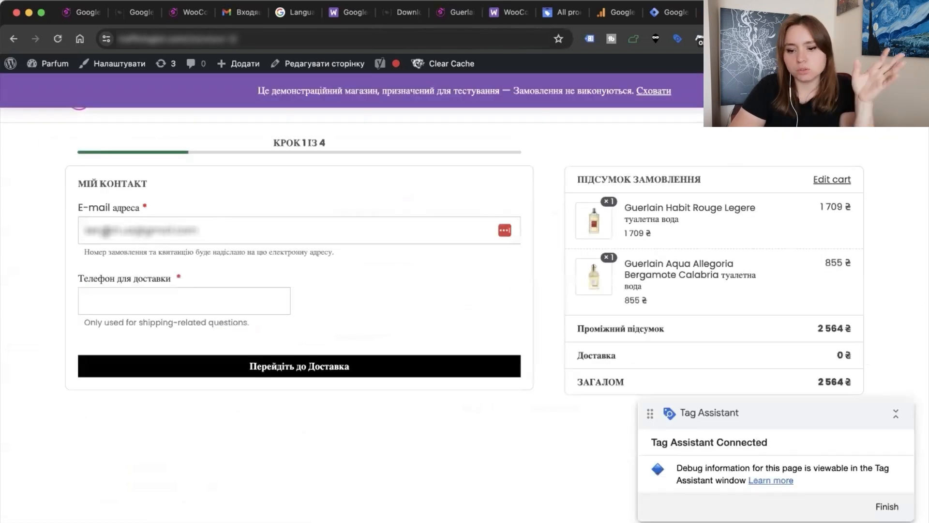
# - Replace the contact's e-mail, fill in the delivery phone and place the test order
pyautogui.click(136, 242)
pyautogui.moveTo(136, 231); pyautogui.dragTo(49, 228)
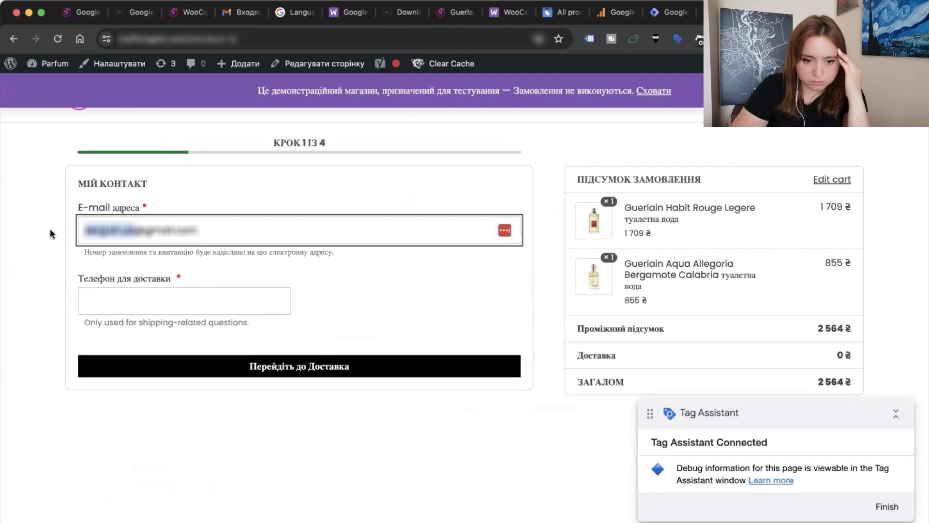
pyautogui.click(124, 307)
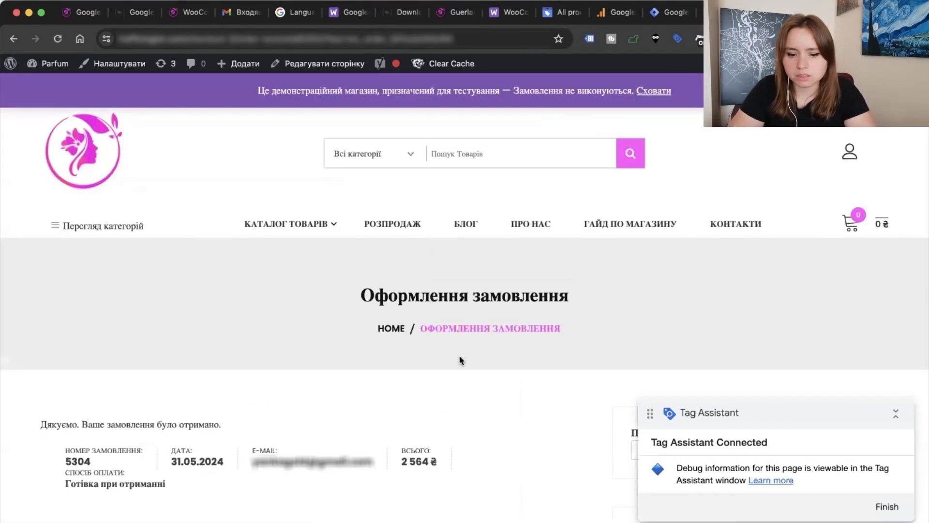
# - Review the order confirmation page's heading, order summary and order details
pyautogui.moveTo(458, 357); pyautogui.dragTo(430, 312)
pyautogui.scroll(-4, 477, 394)
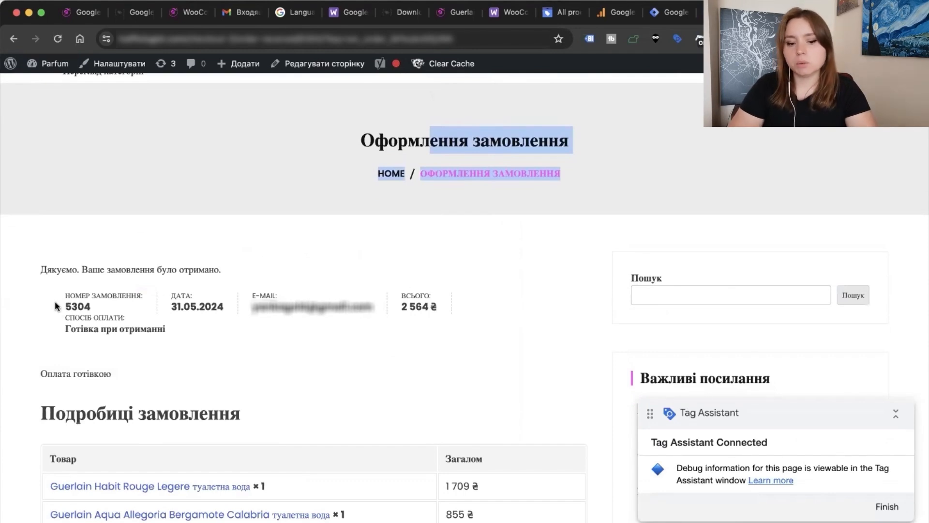
pyautogui.moveTo(54, 301); pyautogui.dragTo(396, 338)
pyautogui.click(314, 326)
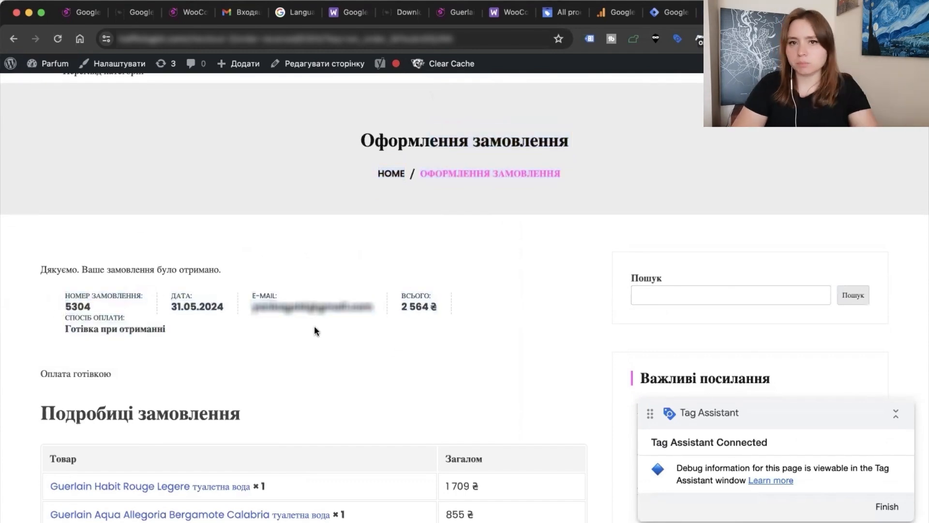
pyautogui.moveTo(357, 157); pyautogui.dragTo(461, 199)
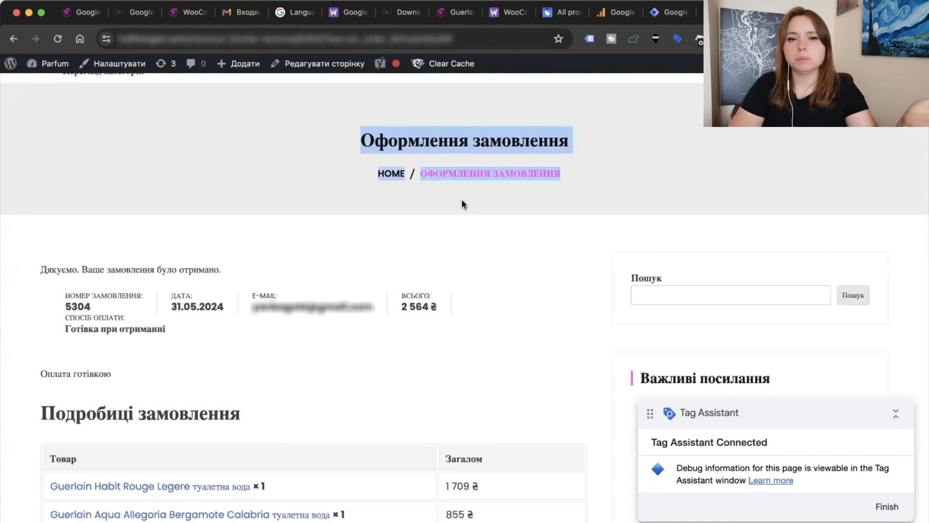
pyautogui.scroll(-3, 502, 266)
pyautogui.scroll(-5, 503, 271)
pyautogui.scroll(8, 502, 272)
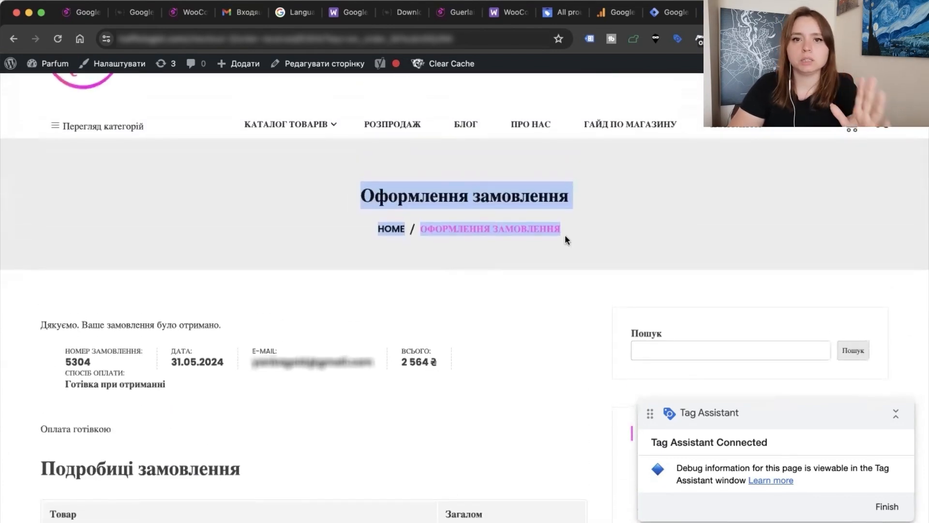
# - Return to Tag Assistant and examine the page URL and fired tags recorded for the first Guerlain product page
pyautogui.click(724, 13)
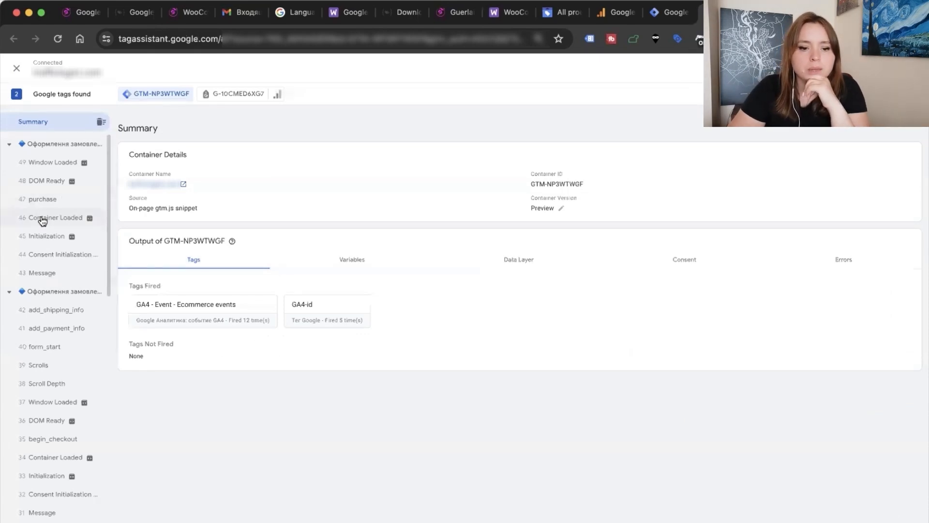
pyautogui.scroll(-10, 39, 376)
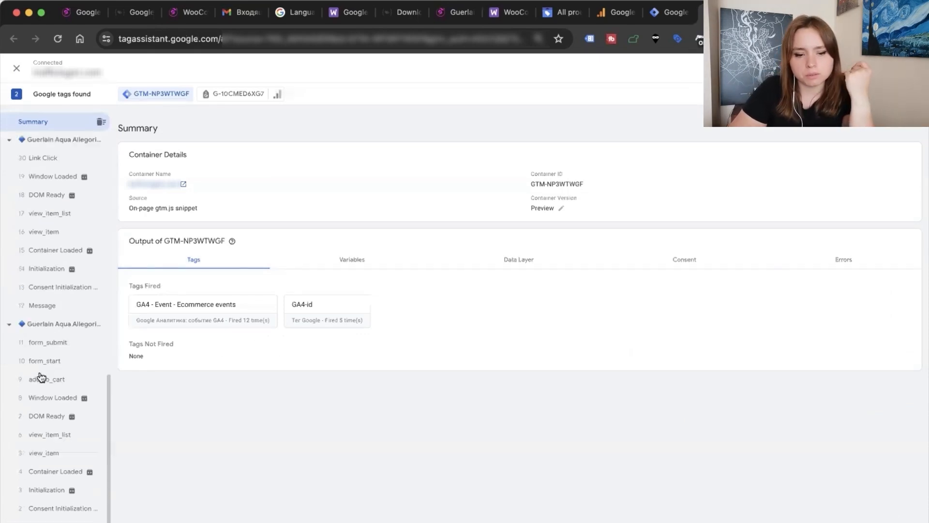
pyautogui.click(54, 327)
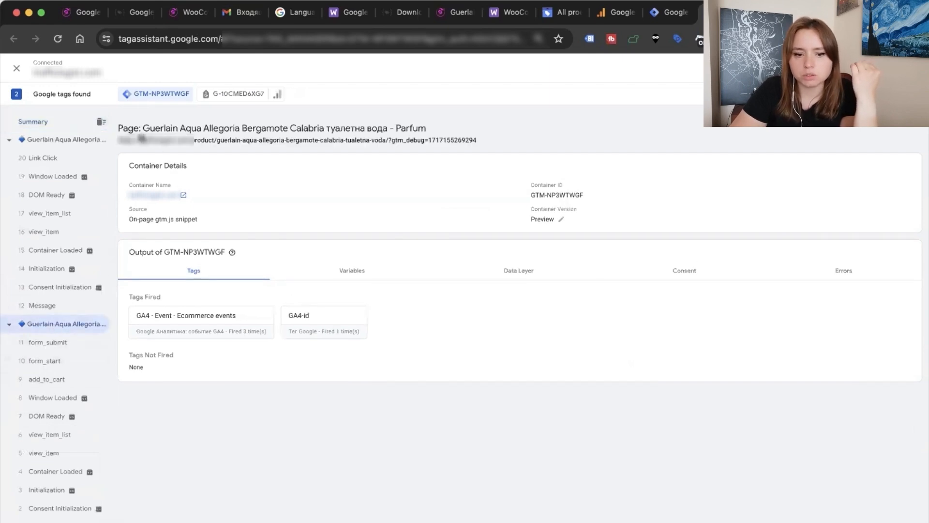
pyautogui.tripleClick(420, 144)
pyautogui.moveTo(420, 146); pyautogui.dragTo(461, 140)
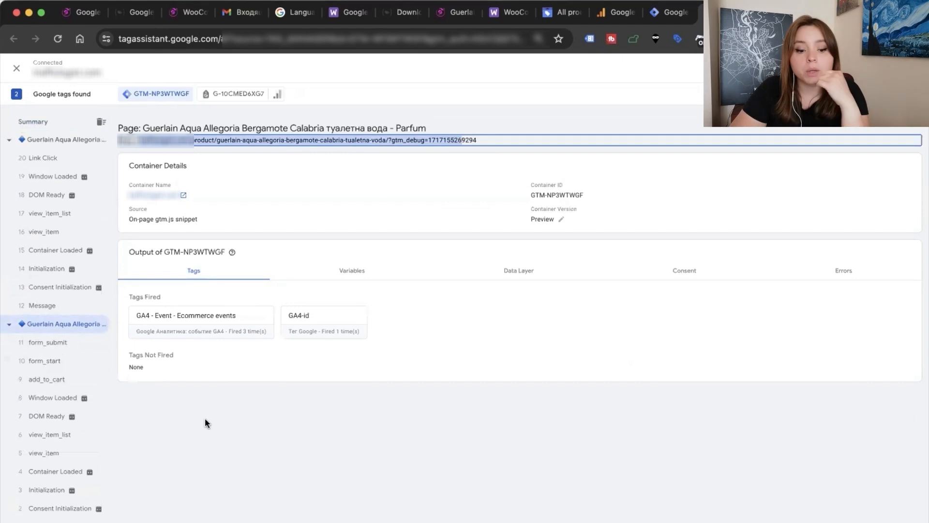
# - Inspect which tags fired on the product page's view_item, view_item_list and add_to_cart events
pyautogui.click(54, 455)
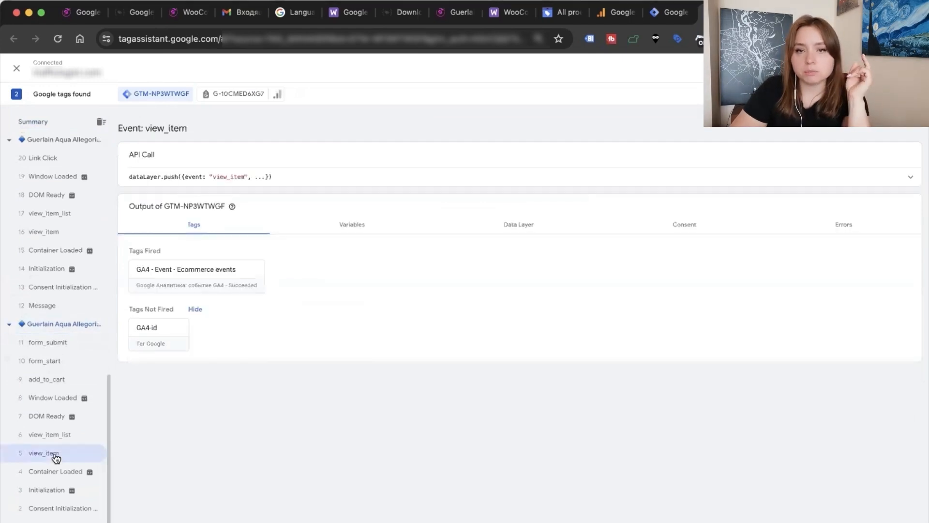
pyautogui.click(68, 437)
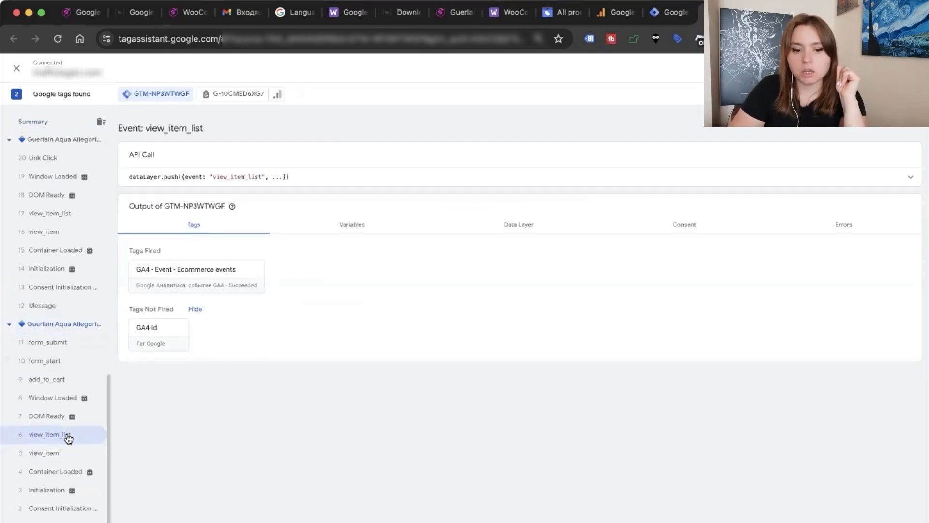
pyautogui.click(64, 382)
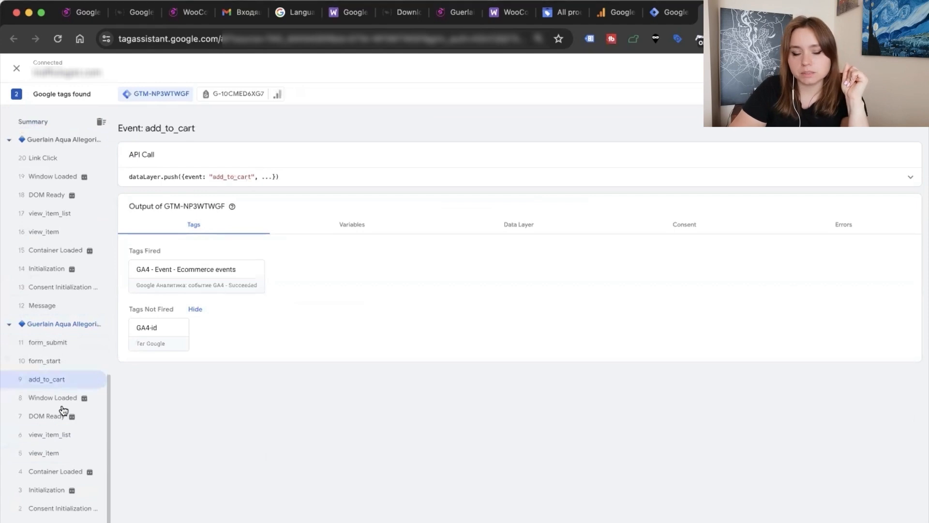
pyautogui.click(62, 454)
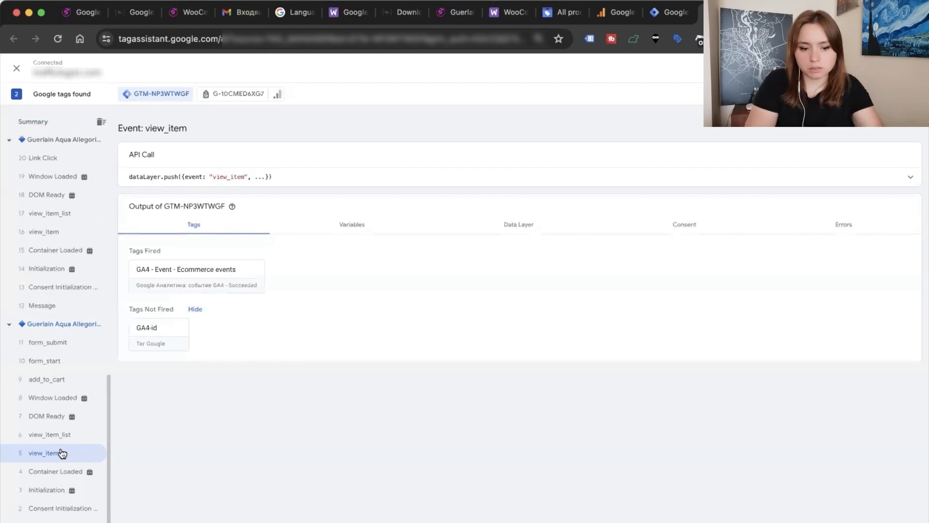
pyautogui.click(63, 441)
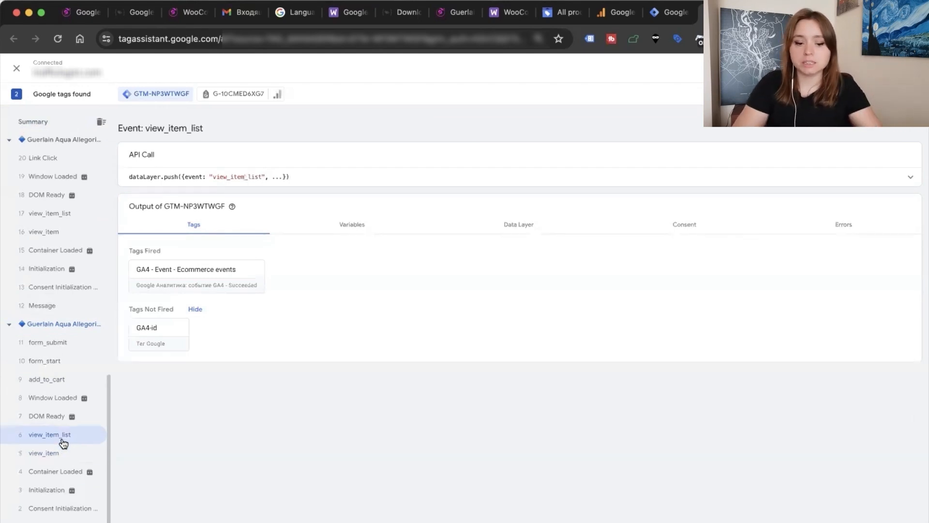
# - Switch to the product page in the store and look over its related products (Схожі товари) as the source of view_item_list
pyautogui.click(457, 19)
pyautogui.scroll(-15, 333, 375)
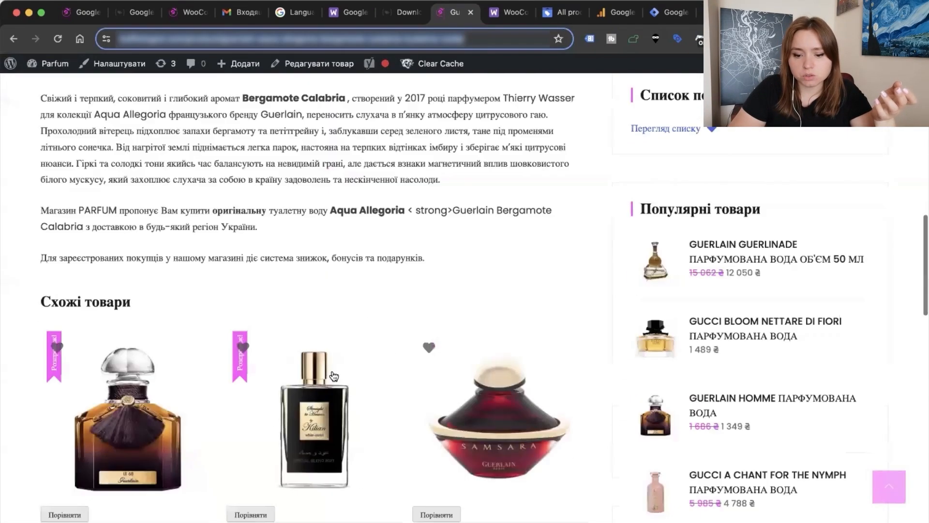
pyautogui.scroll(-5, 334, 376)
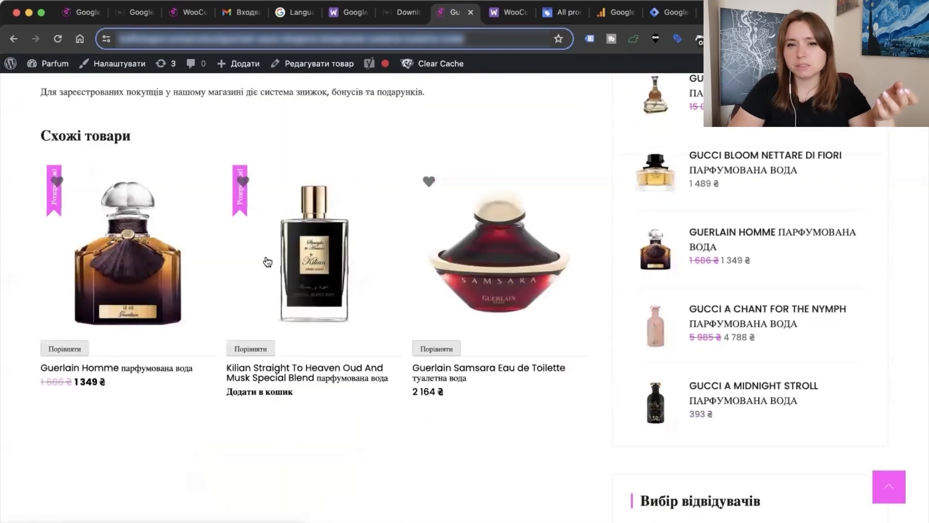
pyautogui.scroll(-5, 105, 365)
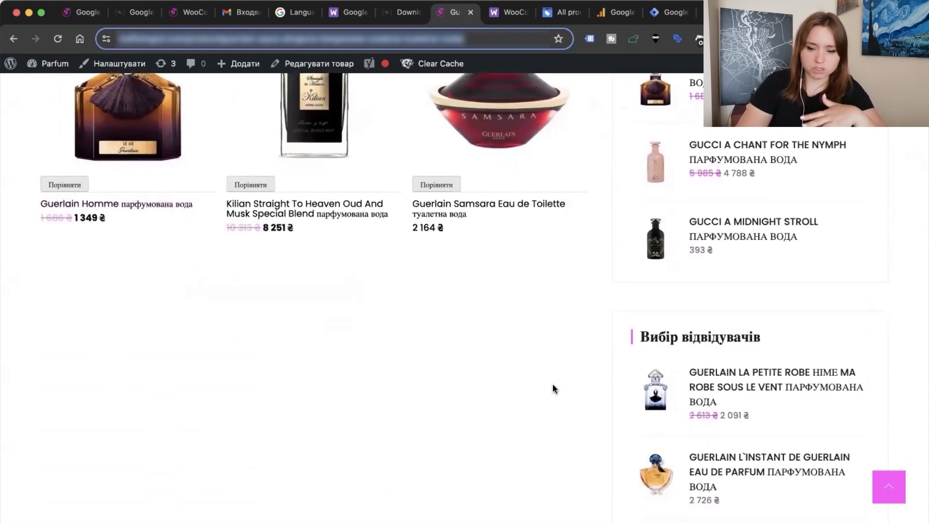
pyautogui.scroll(15, 509, 380)
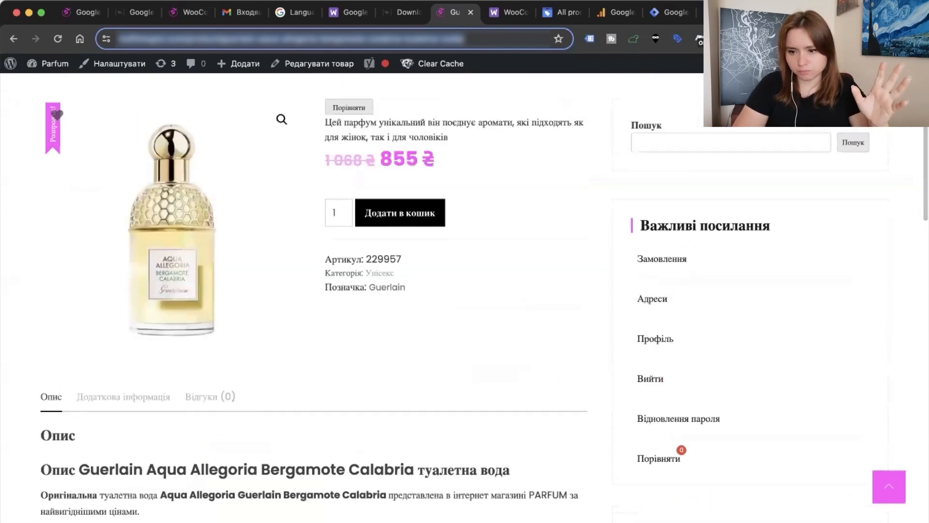
# - Return to the Guerlain product page in the store, open its Унісекс category and look over the product listing
pyautogui.click(721, 13)
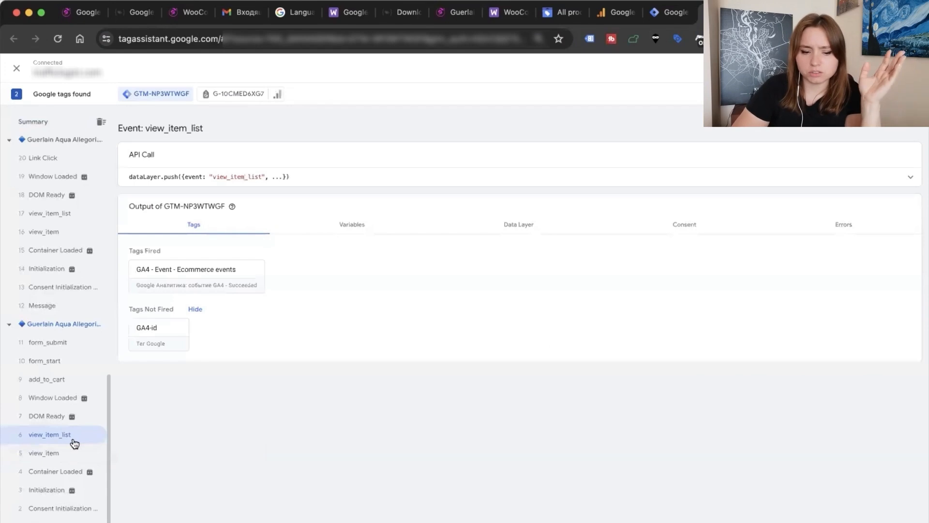
pyautogui.click(448, 12)
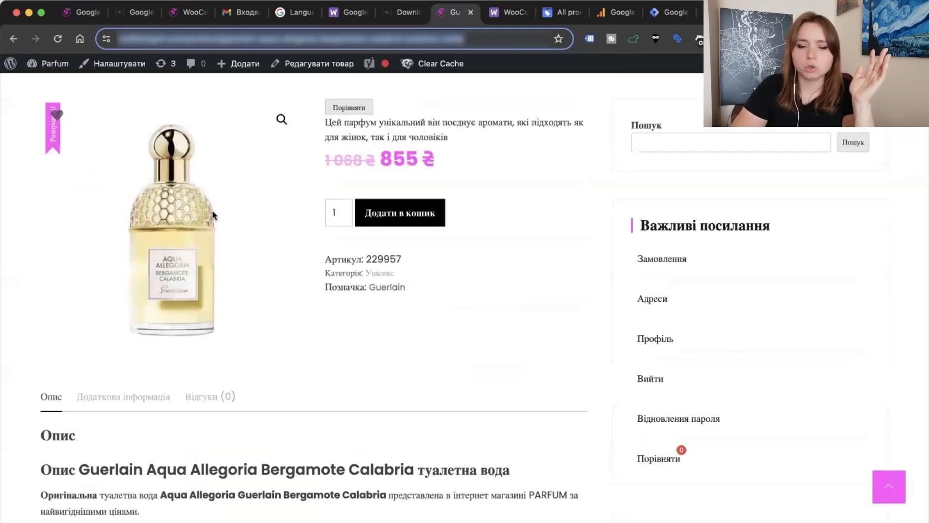
pyautogui.scroll(5, 252, 232)
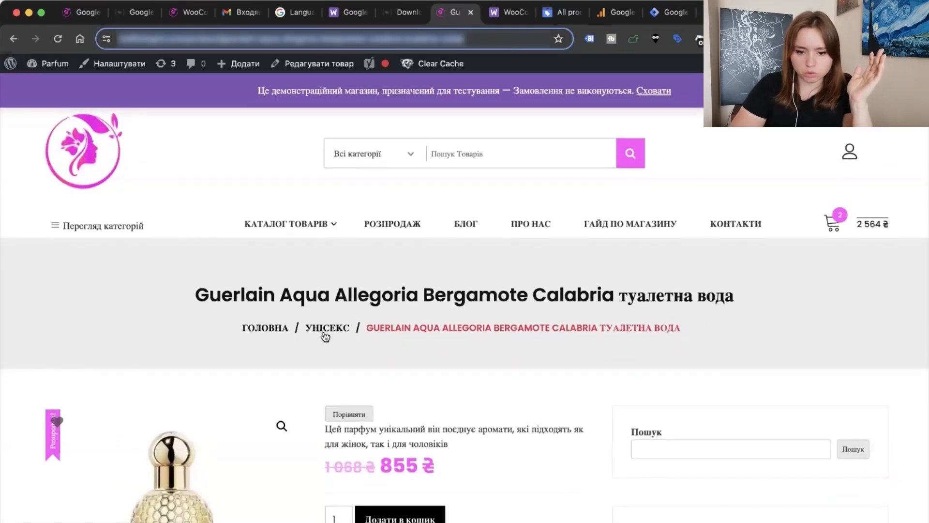
pyautogui.click(325, 334)
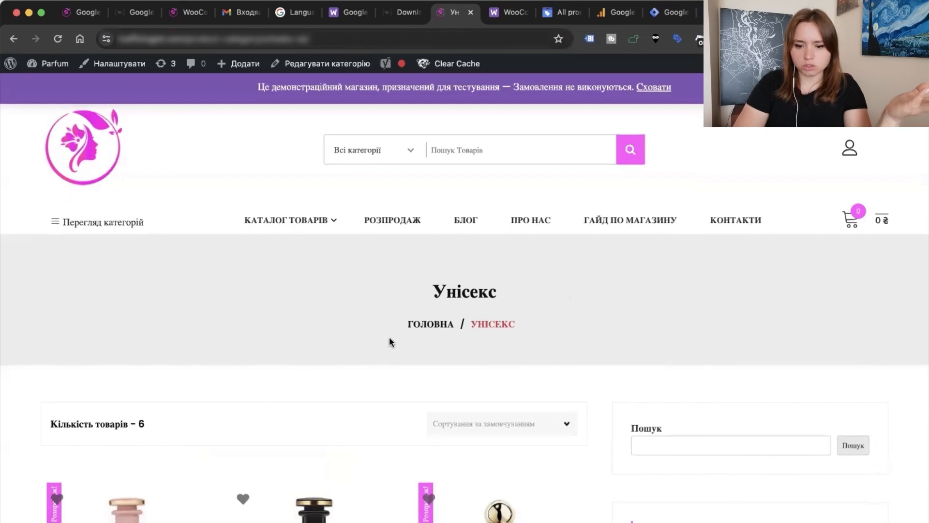
pyautogui.scroll(-5, 389, 337)
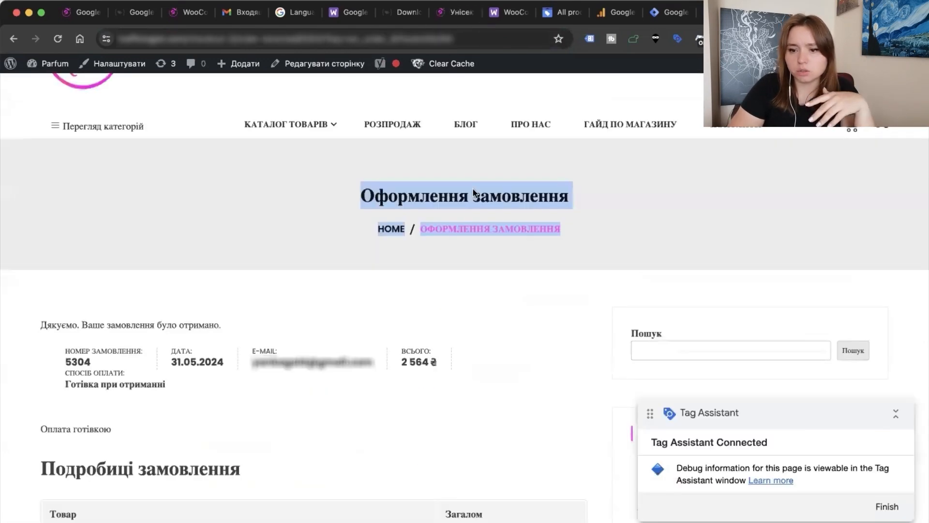
# - Go from the order confirmation page back to Tag Assistant and inspect which tags fired on the add_to_cart and view_cart events
pyautogui.scroll(-2, 272, 329)
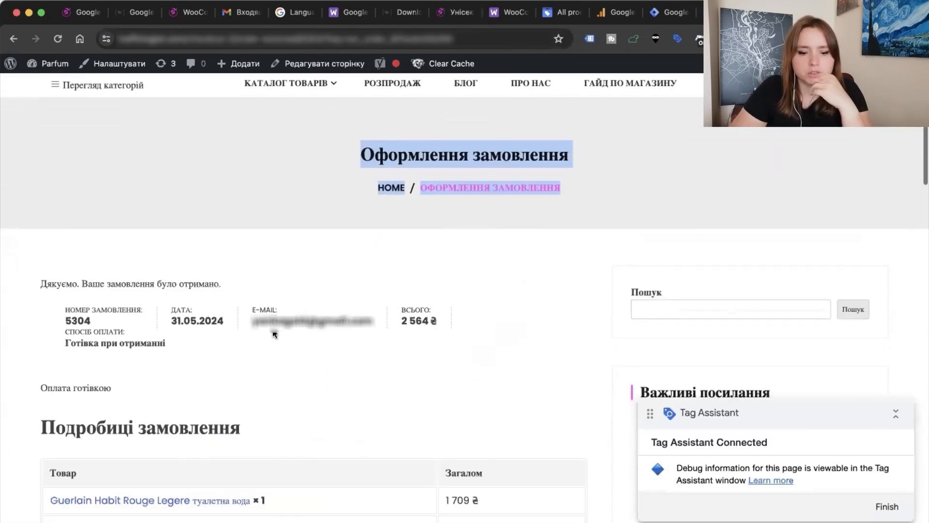
pyautogui.rightClick(285, 226)
pyautogui.click(390, 362)
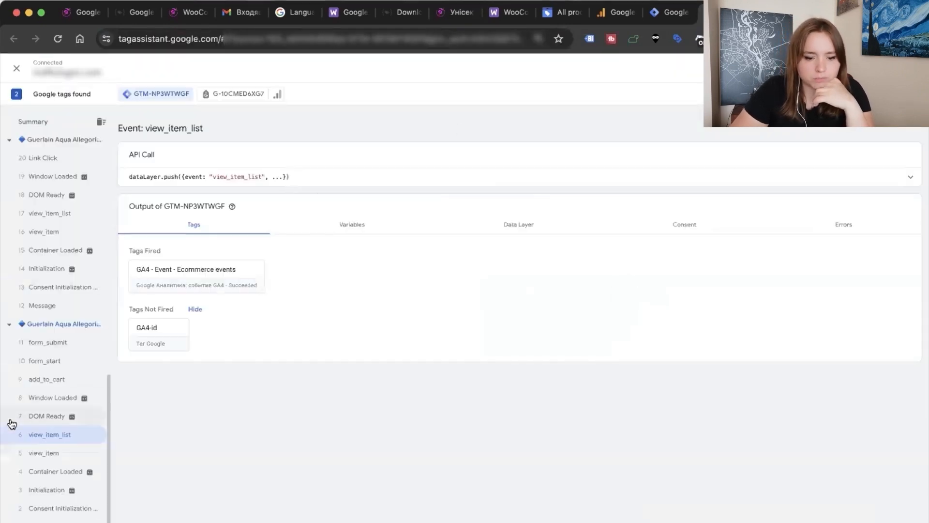
pyautogui.click(48, 379)
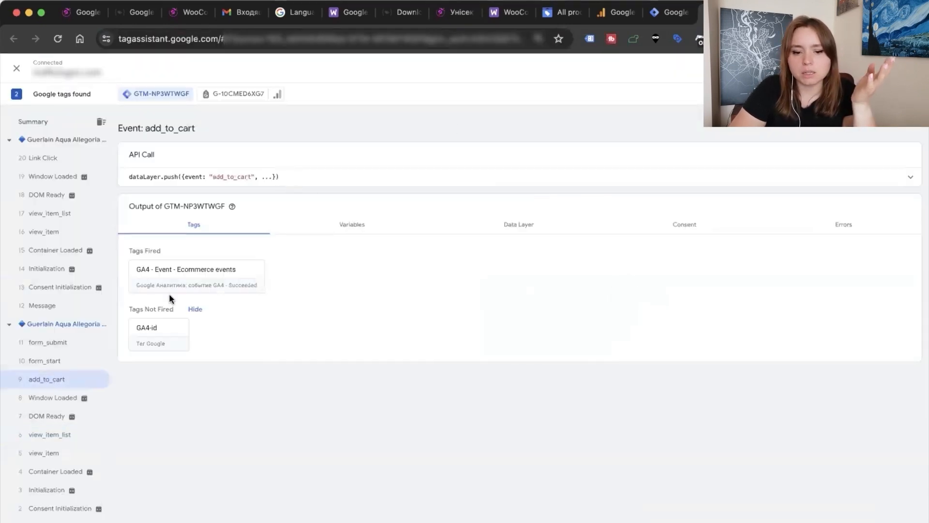
pyautogui.scroll(4, 56, 317)
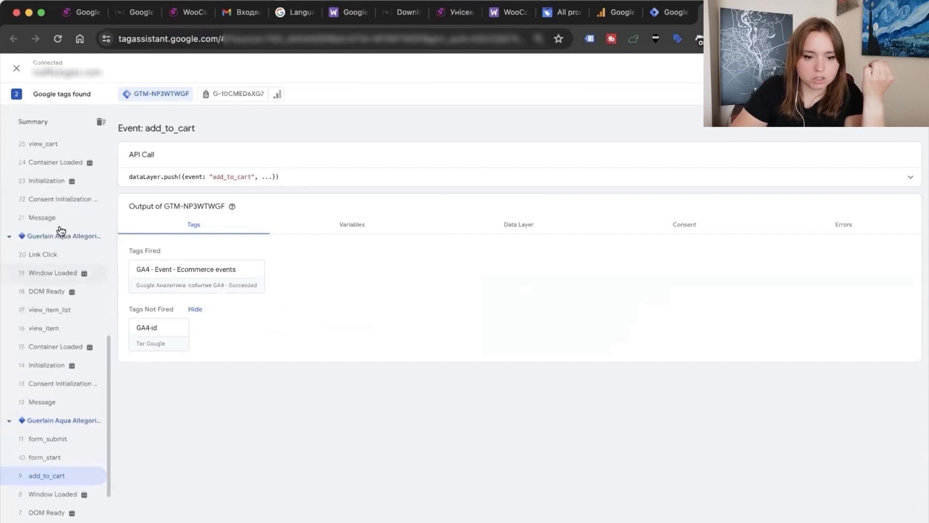
pyautogui.scroll(5, 52, 309)
pyautogui.click(56, 274)
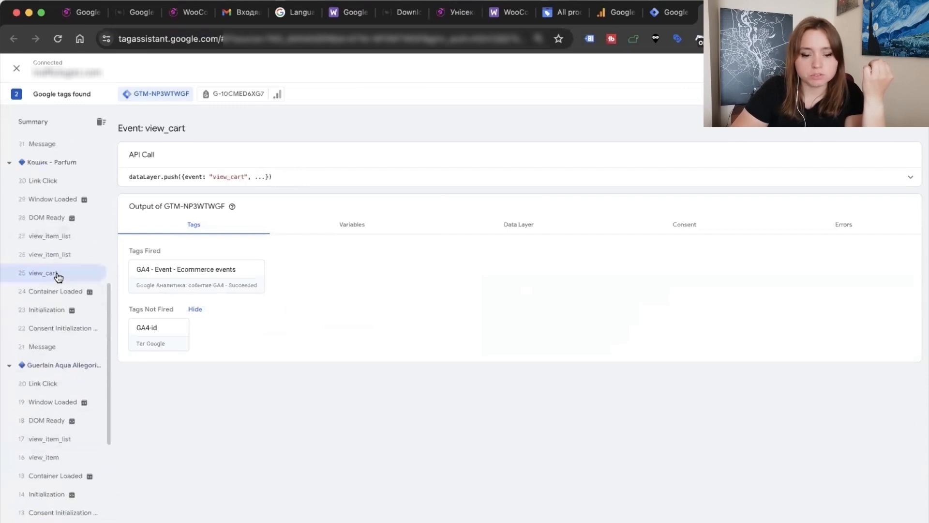
# - Inspect which tags fired on the begin_checkout, add_payment_info, add_shipping_info and purchase events
pyautogui.scroll(6, 54, 272)
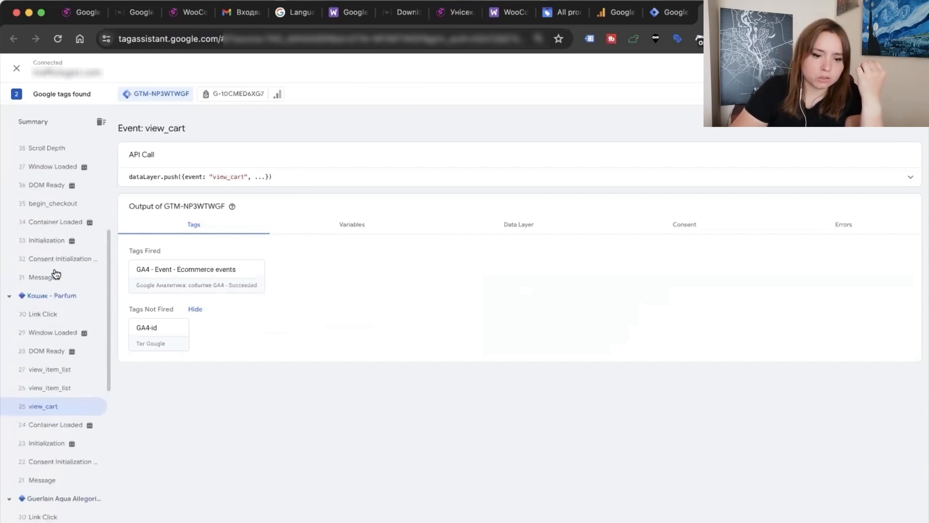
pyautogui.click(70, 218)
pyautogui.scroll(8, 68, 247)
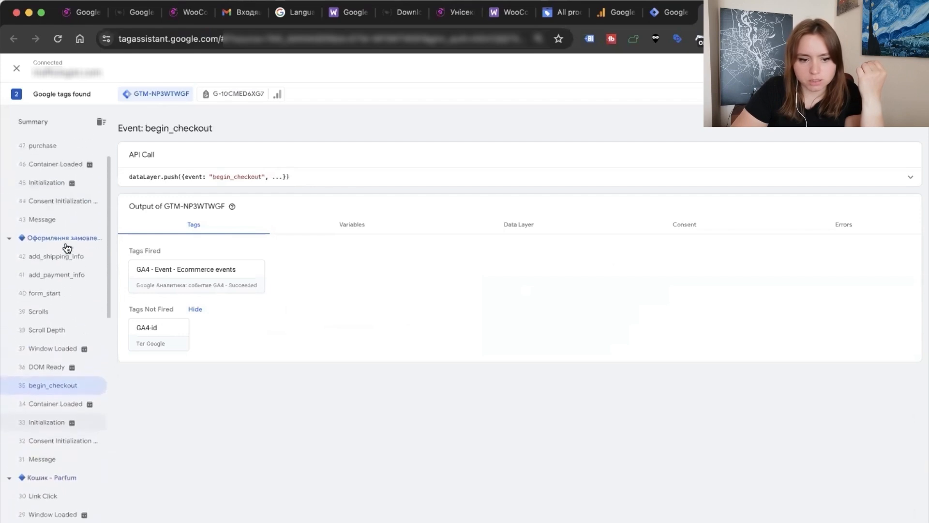
pyautogui.click(70, 299)
pyautogui.click(75, 280)
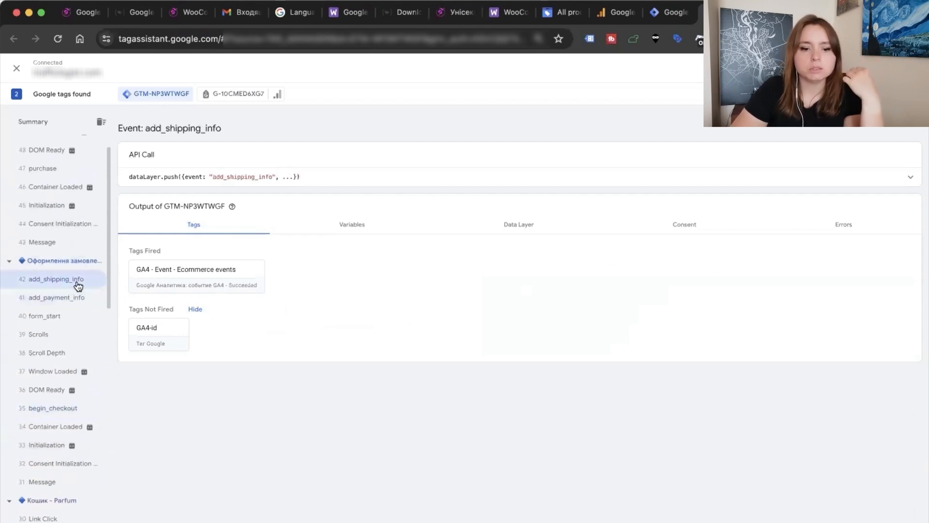
pyautogui.scroll(1, 80, 266)
pyautogui.click(57, 200)
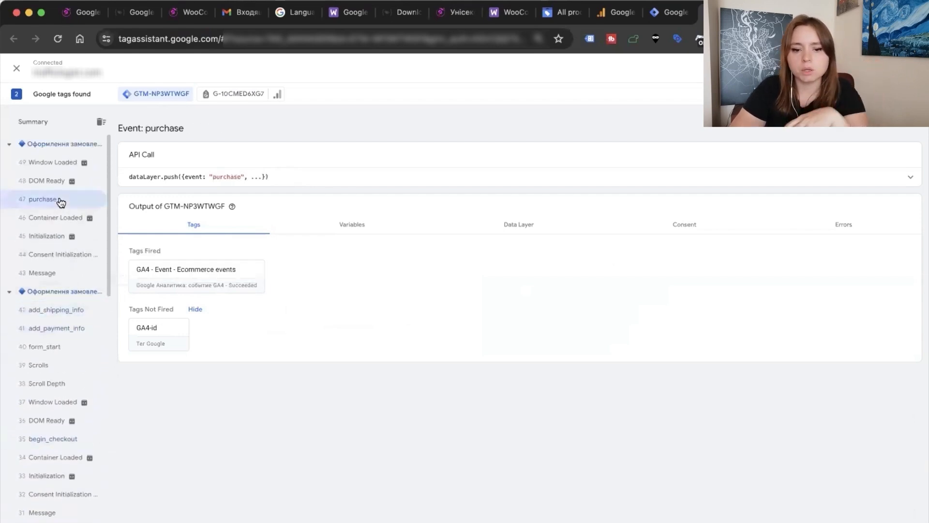
# - Switch to Google Analytics, close the web stream information and finish the data collection setup to reach the home page
pyautogui.click(606, 14)
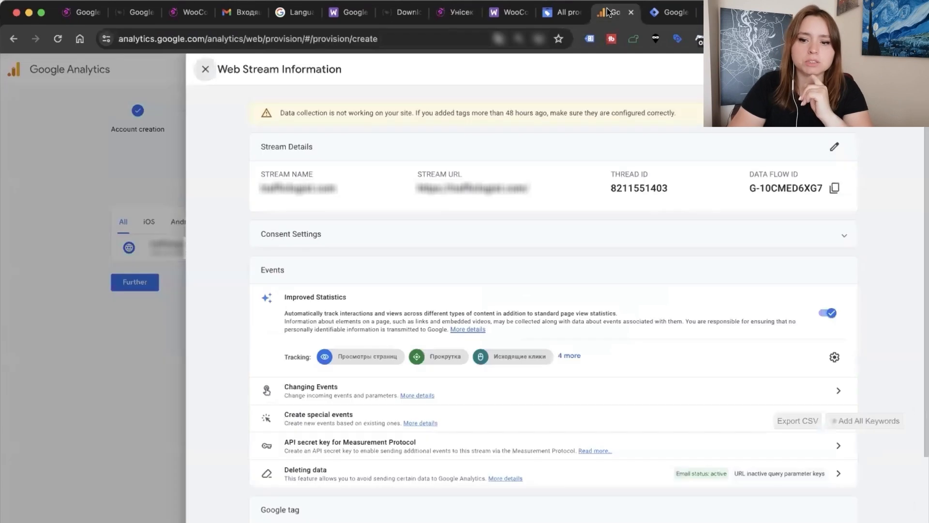
pyautogui.click(200, 69)
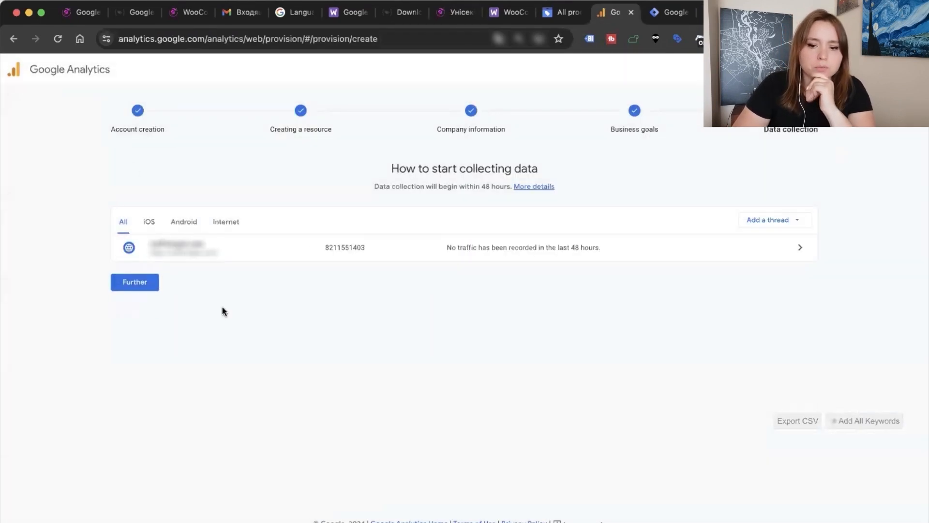
pyautogui.click(136, 288)
pyautogui.click(478, 438)
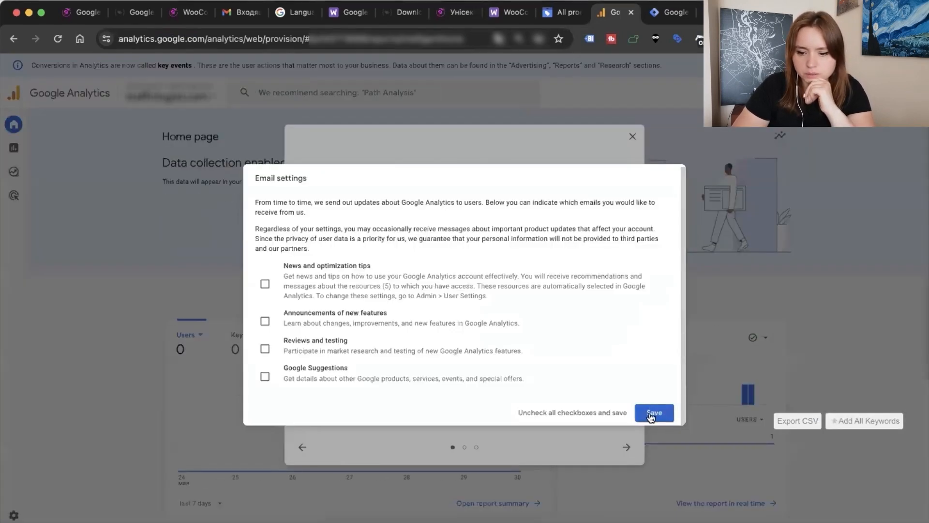
# - Save the email settings with all four mailing options unchecked and dismiss the introductory pop-ups
pyautogui.click(265, 284)
pyautogui.click(296, 323)
pyautogui.click(297, 348)
pyautogui.click(300, 378)
pyautogui.click(653, 416)
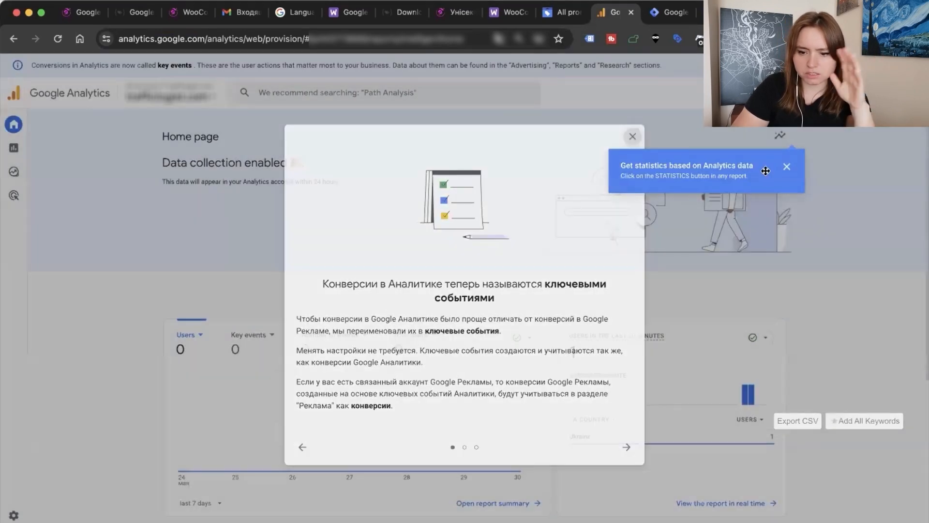
pyautogui.click(787, 167)
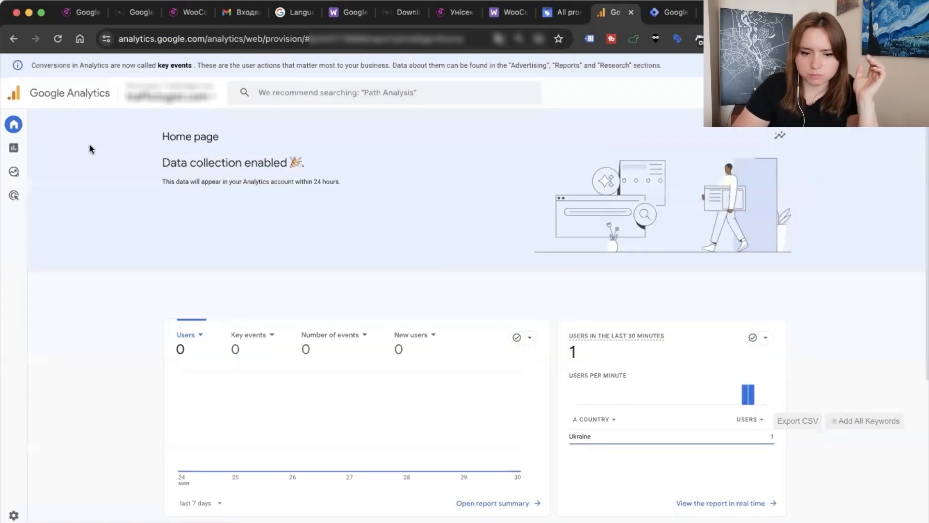
# - Open DebugView from the property's administration settings and look through the recorded event stream
pyautogui.click(12, 516)
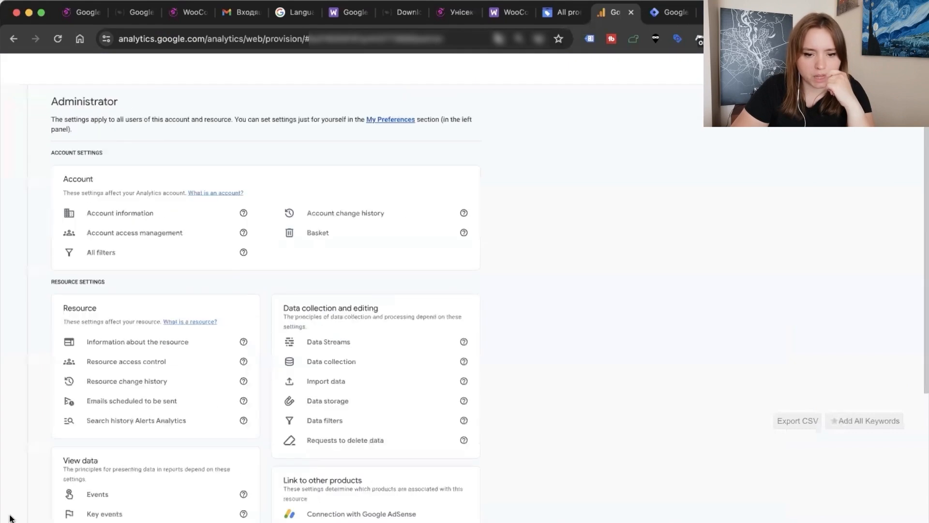
pyautogui.scroll(-5, 191, 441)
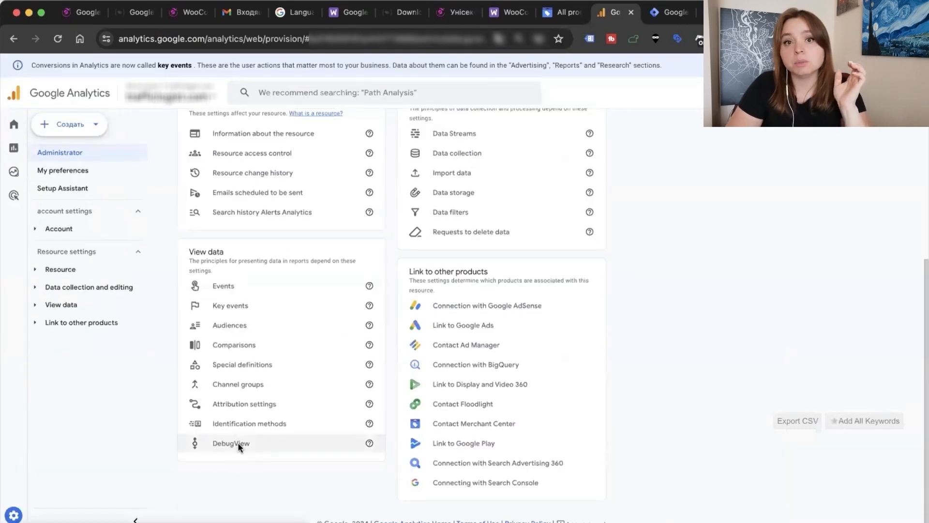
pyautogui.click(232, 443)
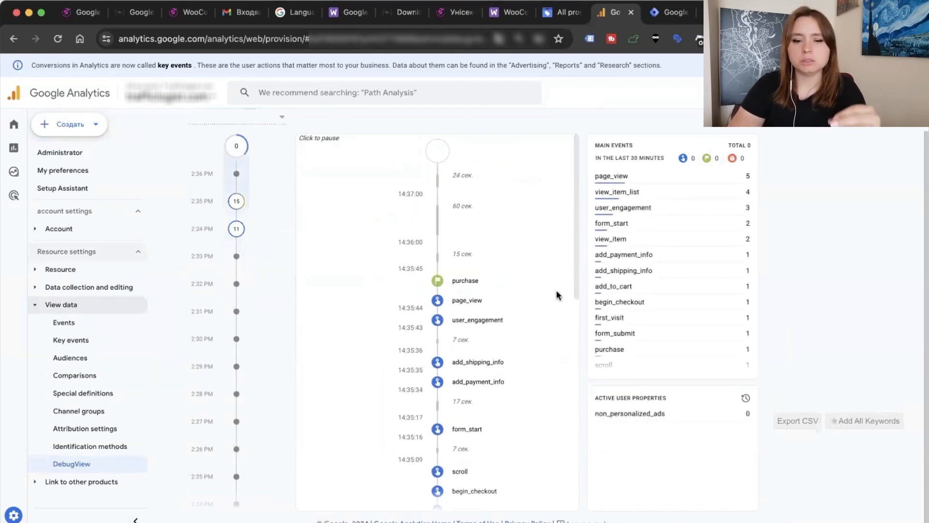
pyautogui.scroll(-10, 547, 307)
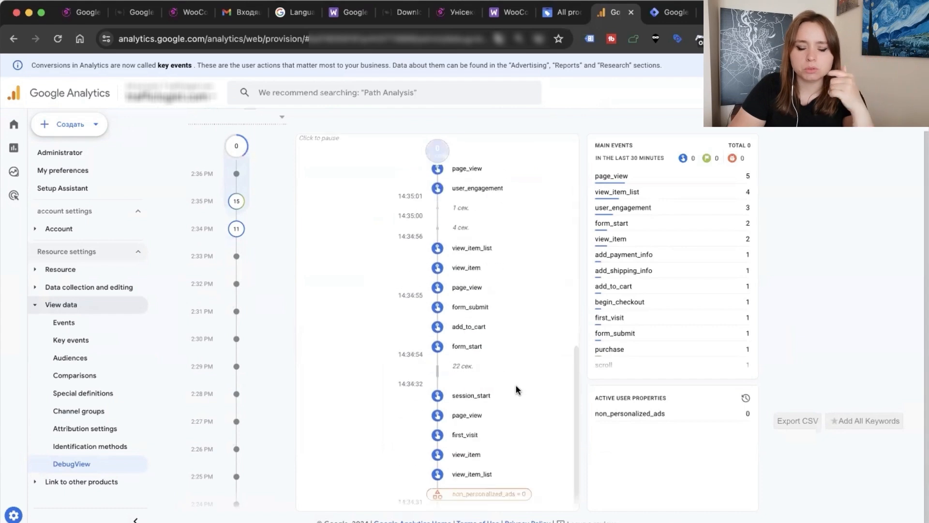
# - Examine the currency and value parameters of the first view_item event in the stream
pyautogui.click(442, 459)
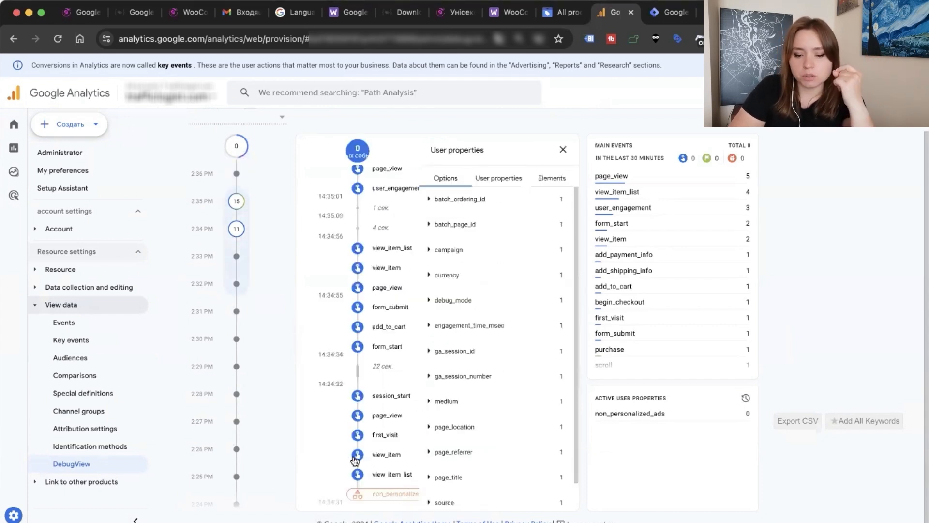
pyautogui.click(428, 276)
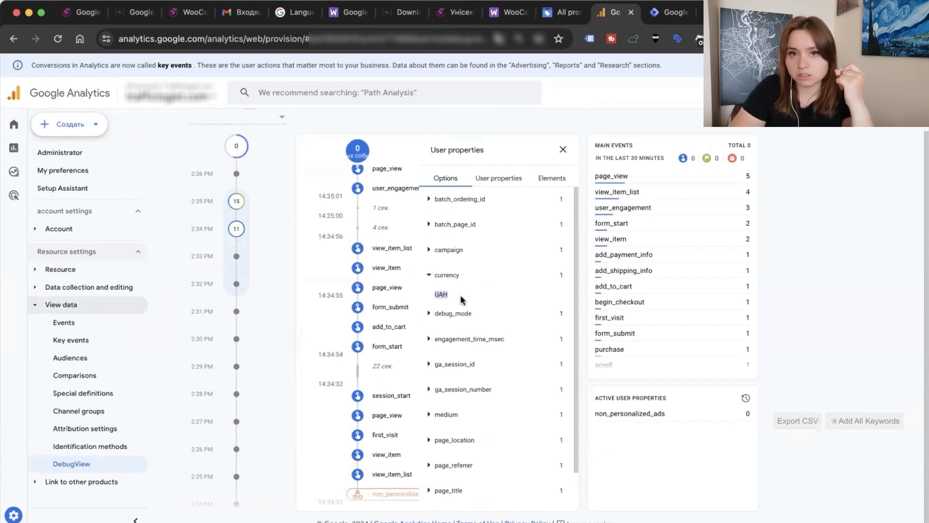
pyautogui.scroll(-2, 461, 339)
pyautogui.click(445, 485)
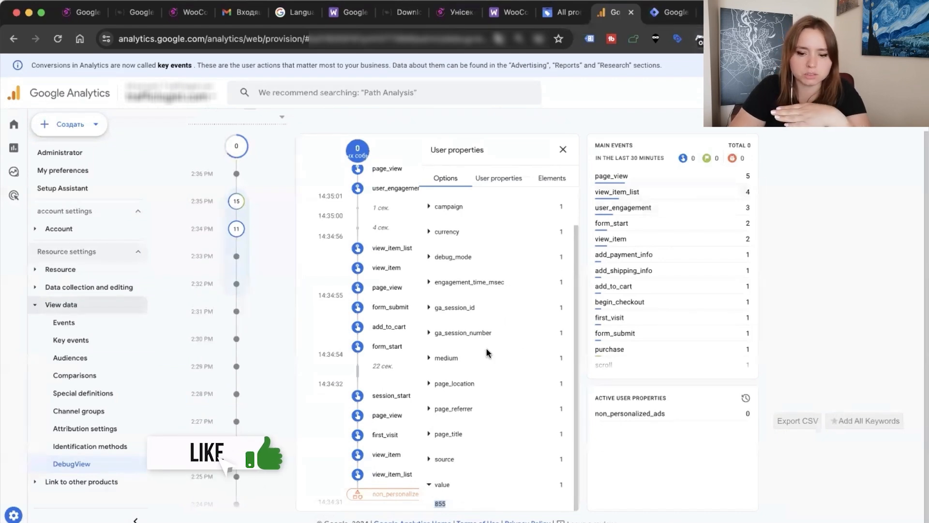
# - Examine the item data sent with the view_item event, including its ID, quantity, name, category and price
pyautogui.scroll(2, 469, 298)
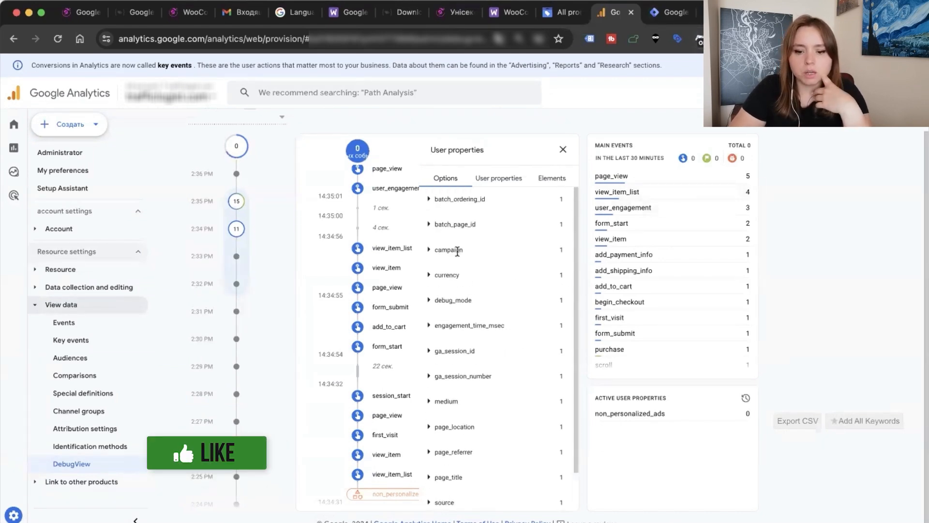
pyautogui.click(542, 183)
pyautogui.click(430, 200)
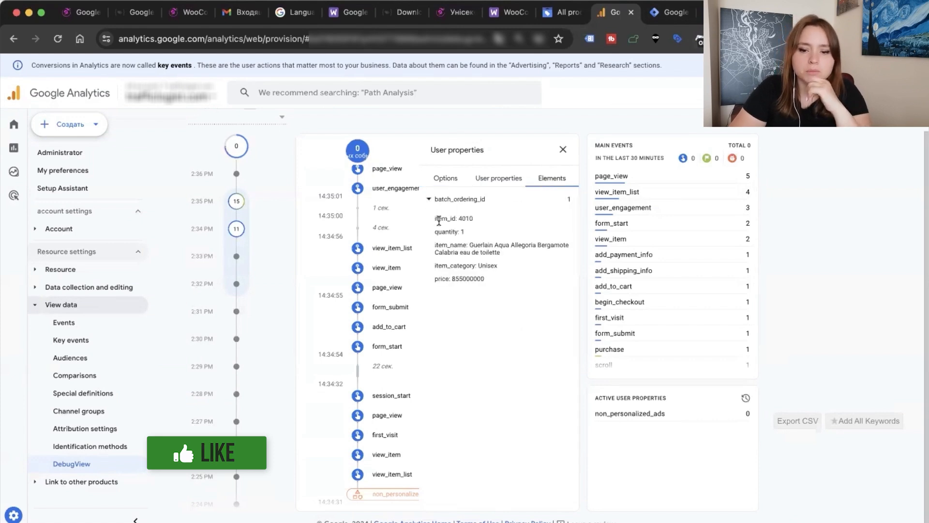
pyautogui.moveTo(434, 218); pyautogui.dragTo(494, 265)
pyautogui.click(452, 229)
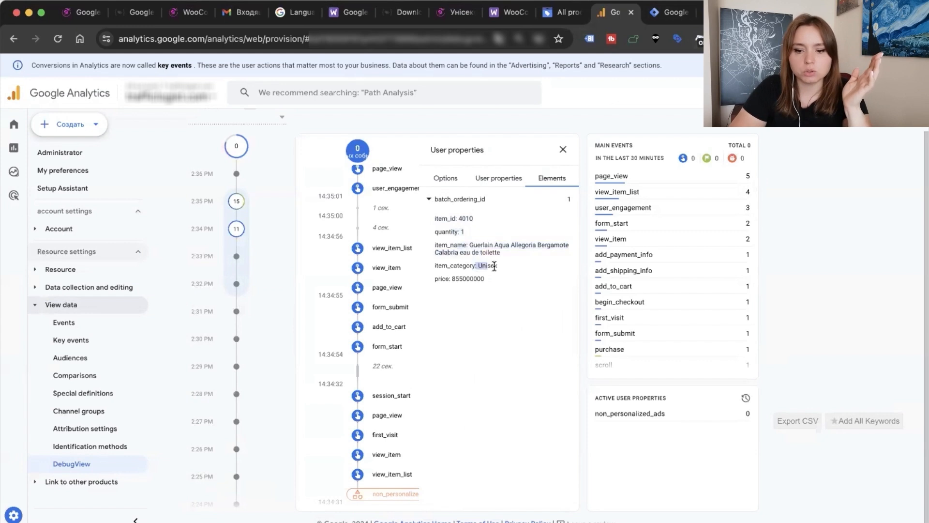
pyautogui.click(479, 279)
pyautogui.doubleClick(466, 279)
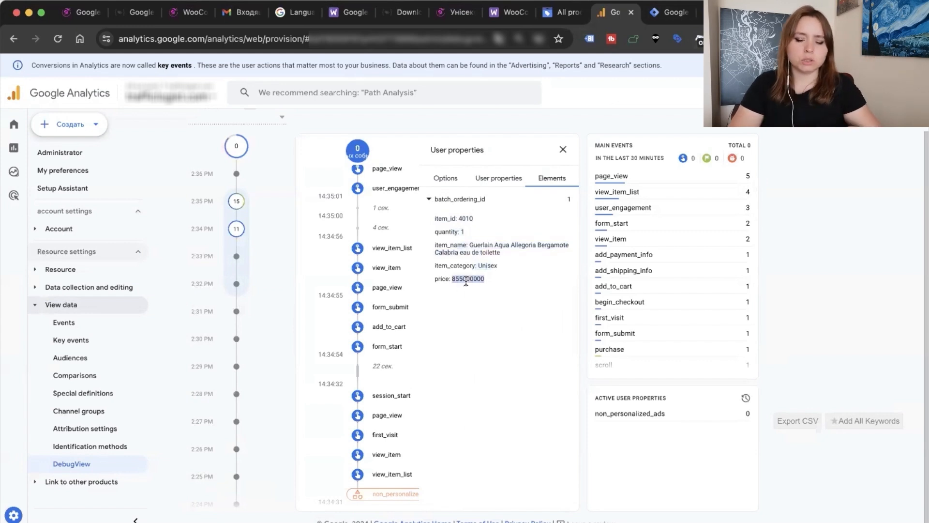
# - Go back to the view_item event's parameters and check its value parameter against the item price
pyautogui.click(446, 179)
pyautogui.scroll(-1, 513, 357)
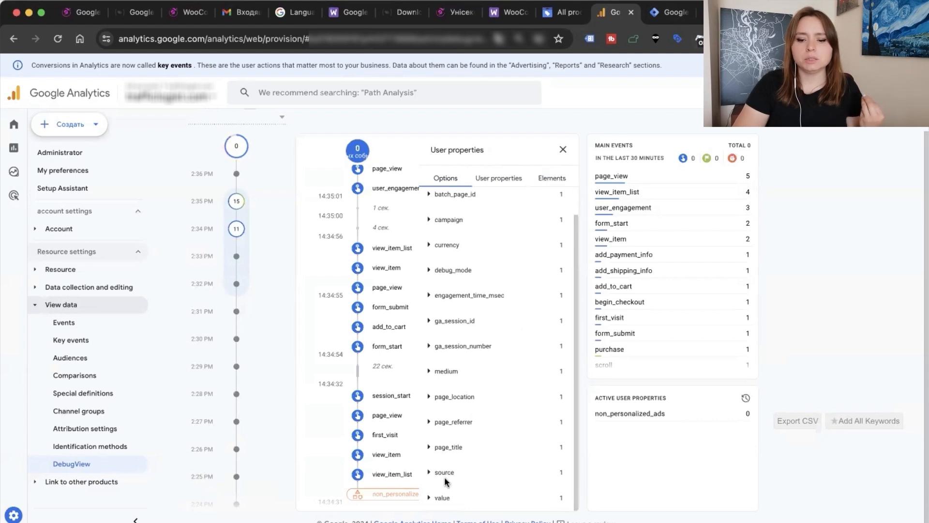
pyautogui.click(430, 497)
pyautogui.scroll(-1, 451, 493)
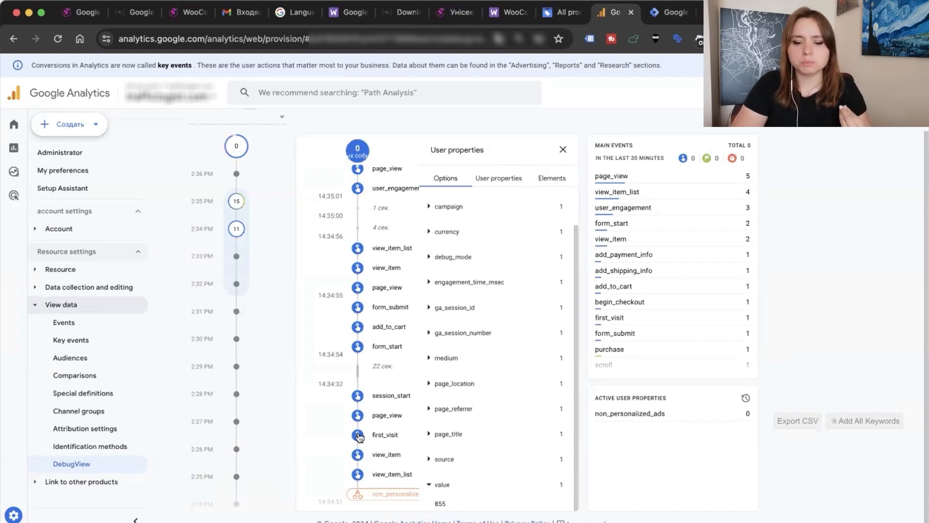
# - Open the first view_item_list event and examine the details of its first listed item
pyautogui.click(360, 473)
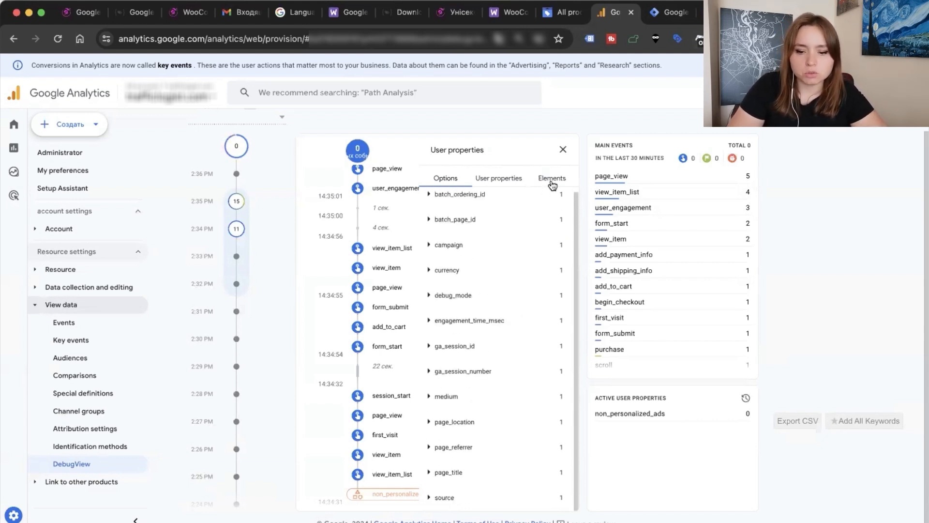
pyautogui.click(552, 180)
pyautogui.click(428, 200)
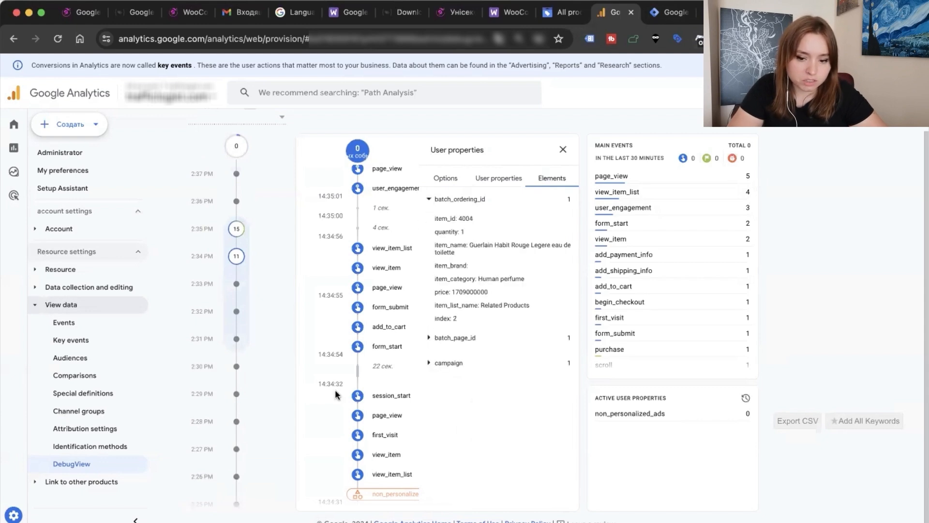
# - Open the add_to_cart event and examine its currency and value parameters and the details of its item, including quantity
pyautogui.click(358, 329)
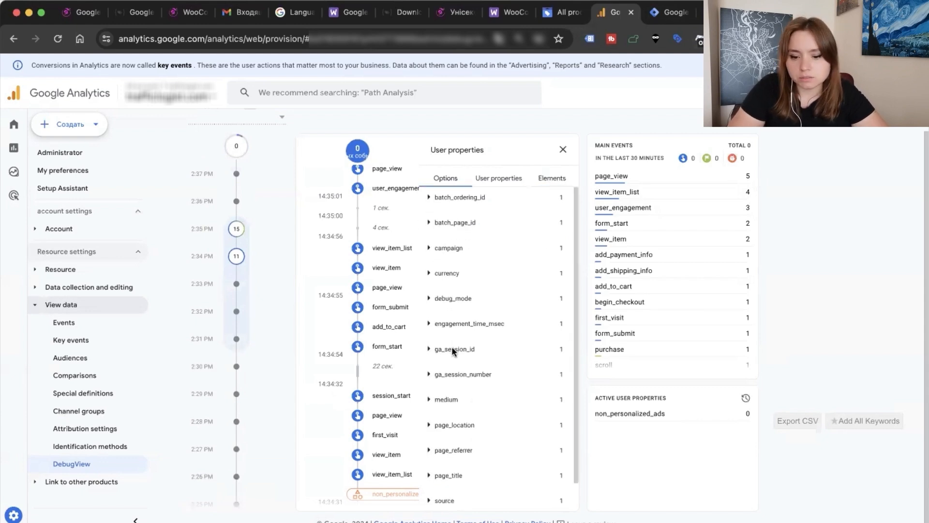
pyautogui.scroll(-1, 453, 347)
pyautogui.click(429, 246)
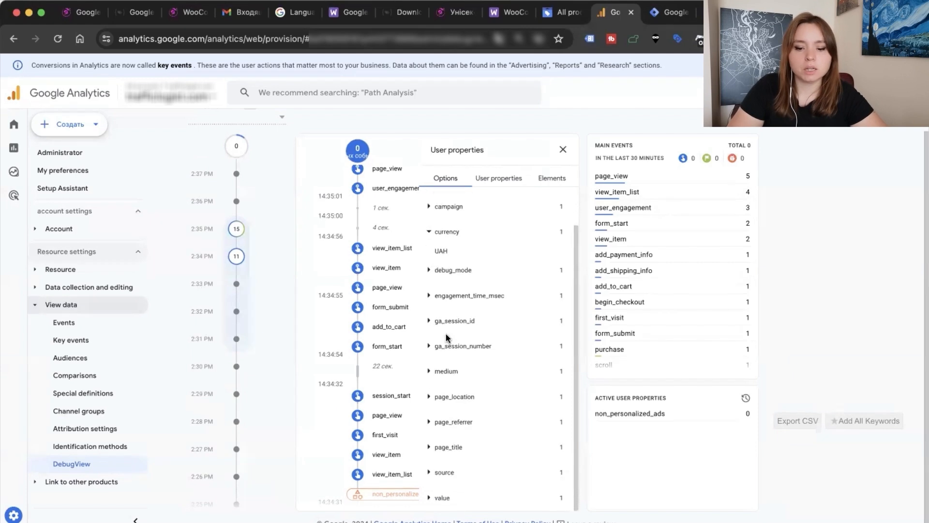
pyautogui.click(430, 498)
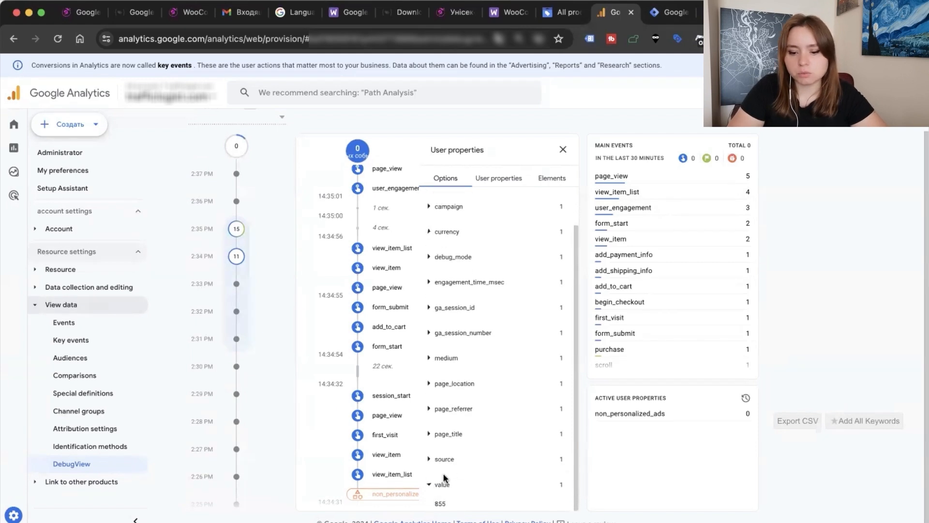
pyautogui.click(545, 179)
pyautogui.click(429, 200)
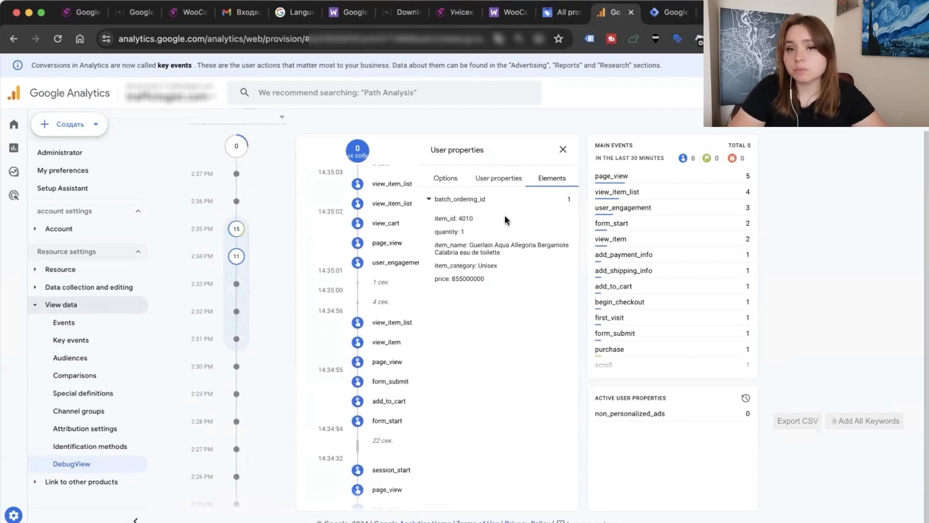
pyautogui.doubleClick(465, 232)
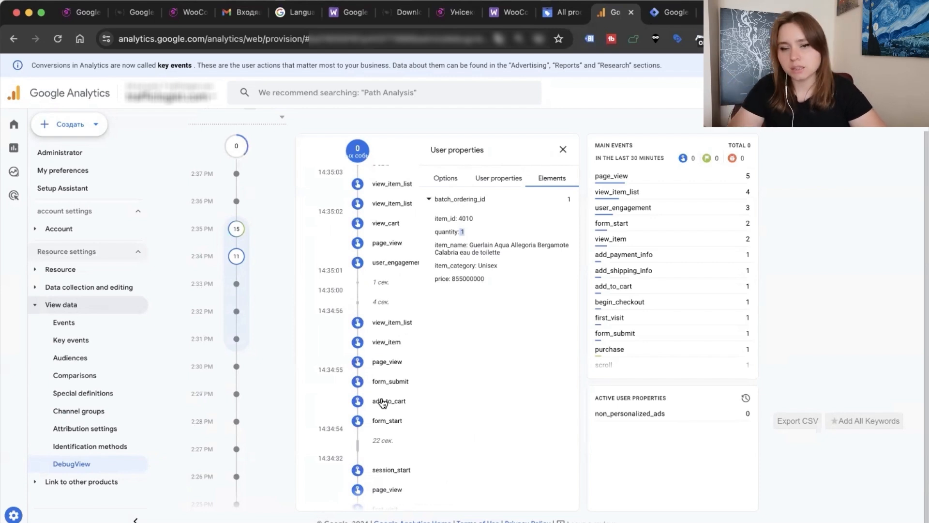
# - Open the view_cart event and examine its value parameter and the details of both cart items
pyautogui.click(358, 226)
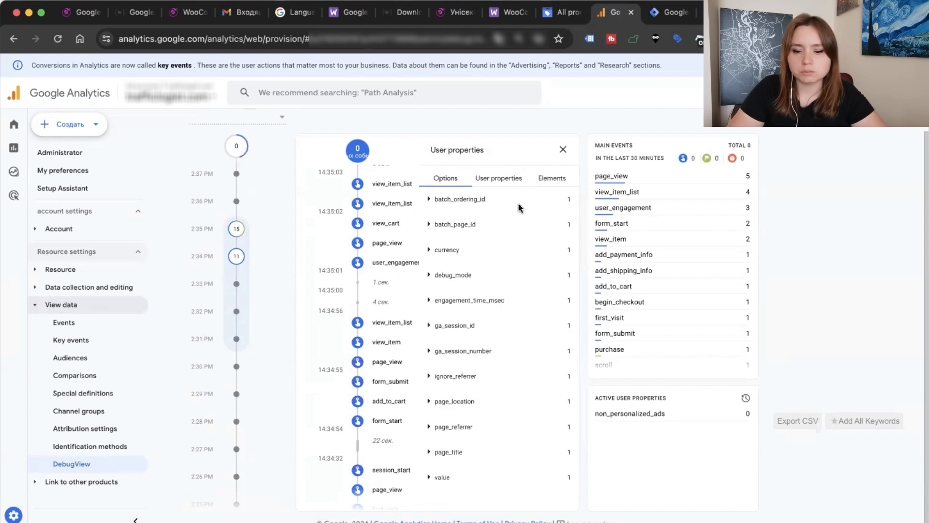
pyautogui.click(432, 478)
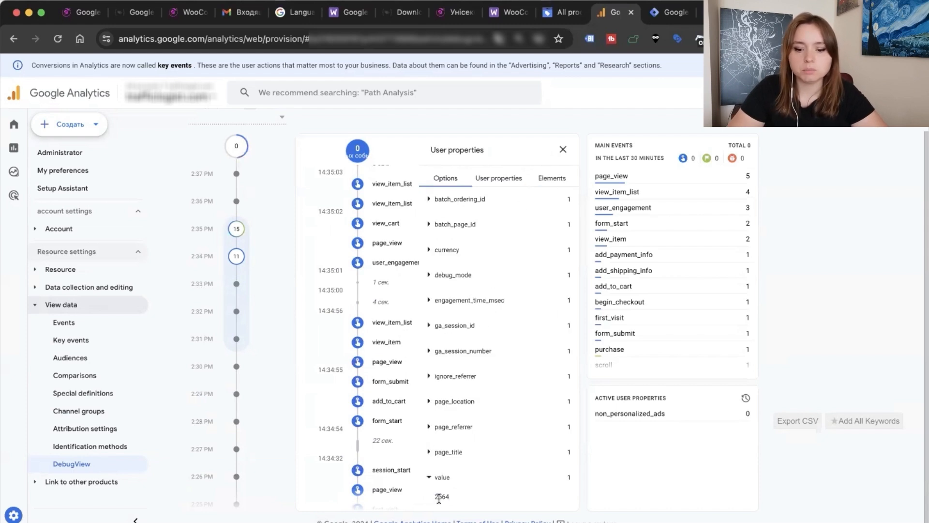
pyautogui.click(547, 180)
pyautogui.click(429, 224)
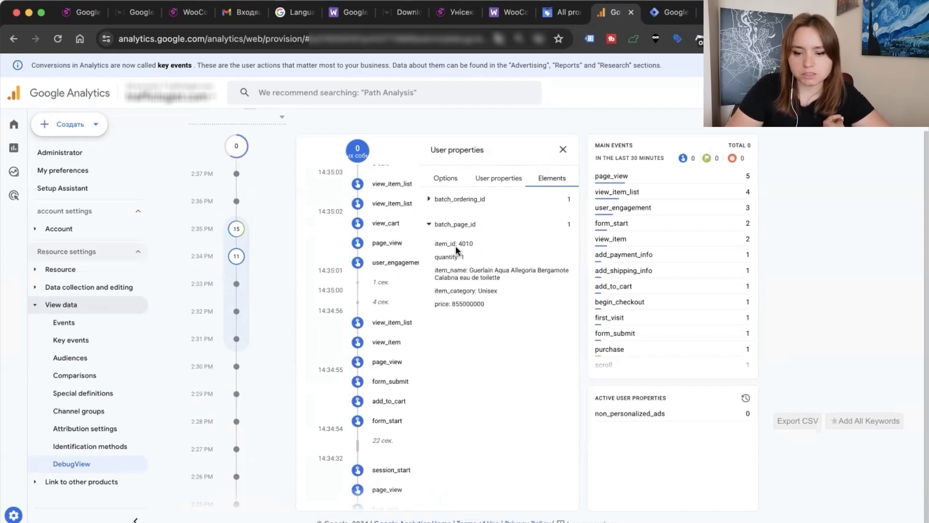
pyautogui.click(429, 199)
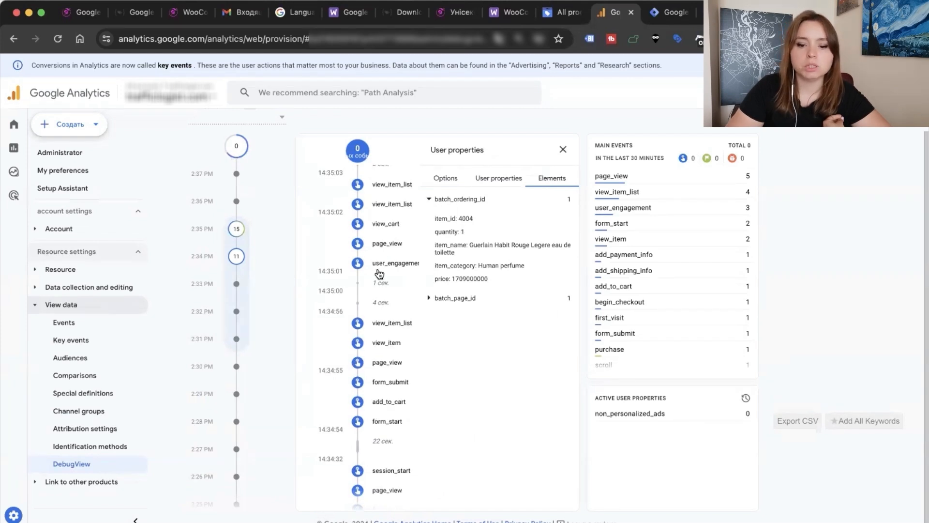
# - Open the begin_checkout event and examine its value and currency parameters and the data of both items
pyautogui.click(357, 275)
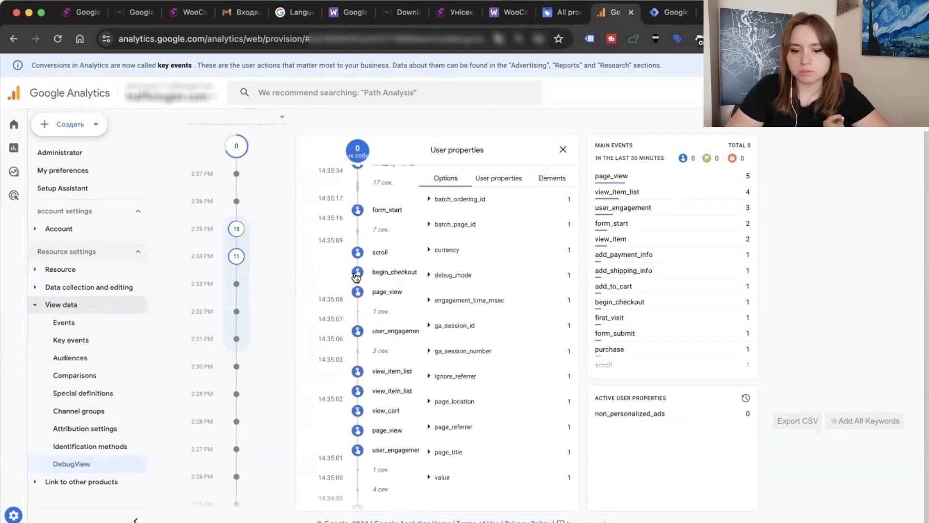
pyautogui.doubleClick(443, 494)
pyautogui.click(430, 250)
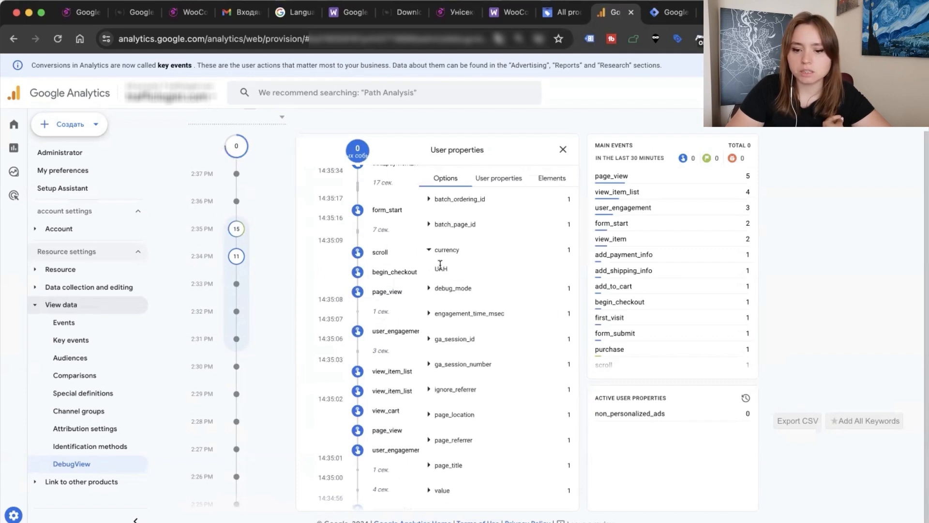
pyautogui.click(551, 178)
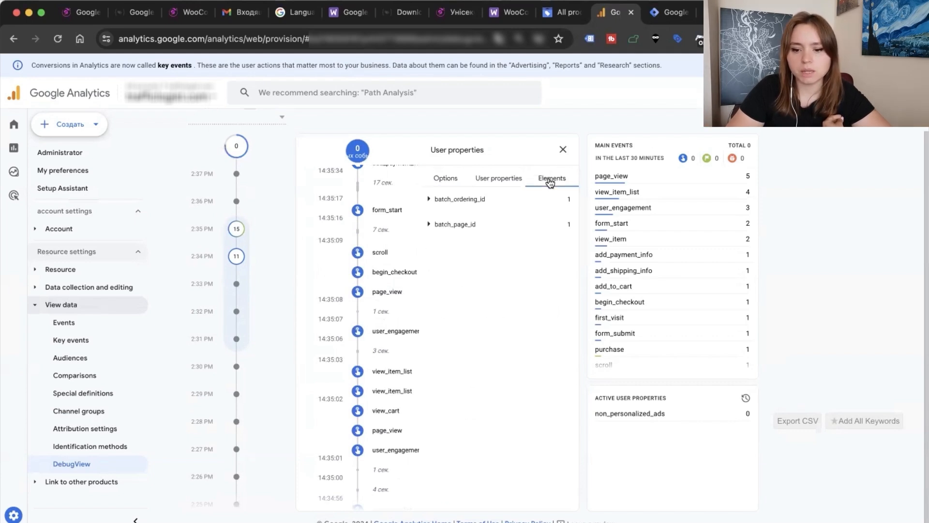
pyautogui.click(429, 199)
pyautogui.click(430, 297)
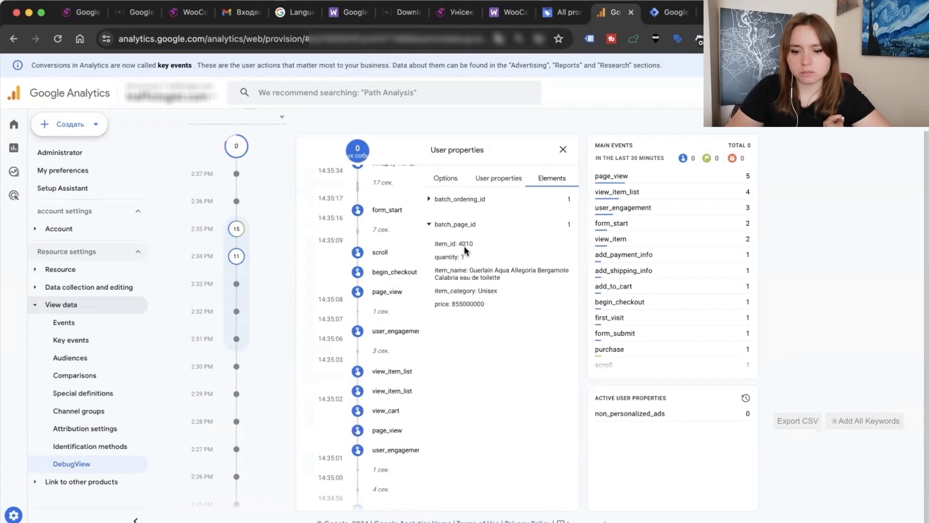
# - Examine the parameters and item lists of the add_payment_info event and the add_shipping_info event
pyautogui.scroll(2, 361, 290)
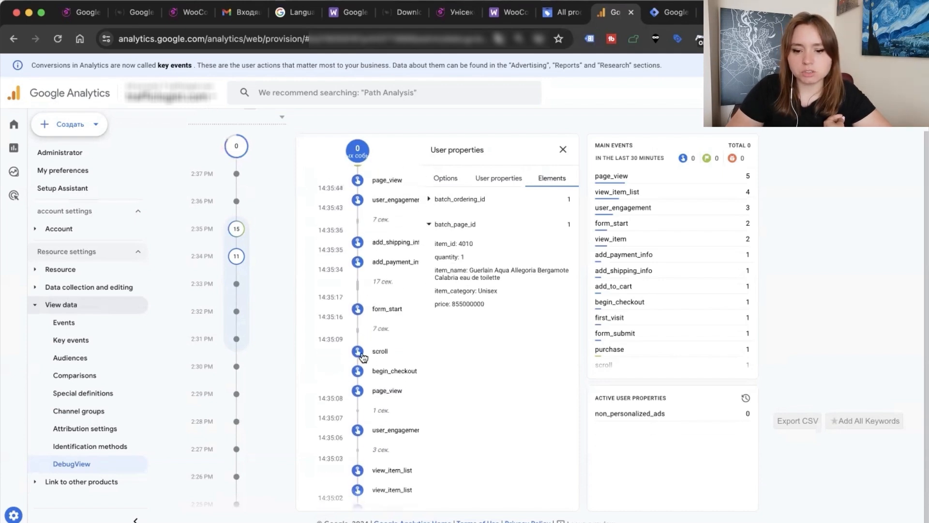
pyautogui.scroll(1, 364, 339)
pyautogui.click(358, 301)
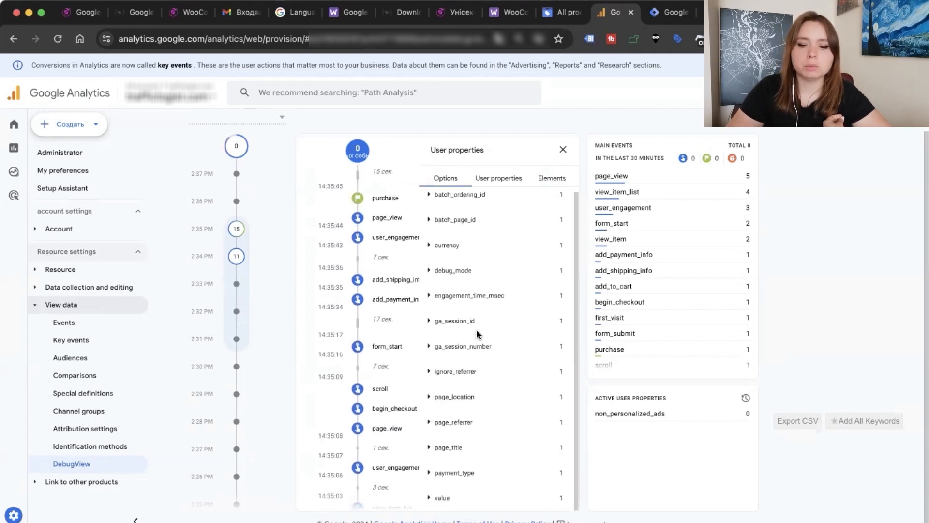
pyautogui.click(551, 180)
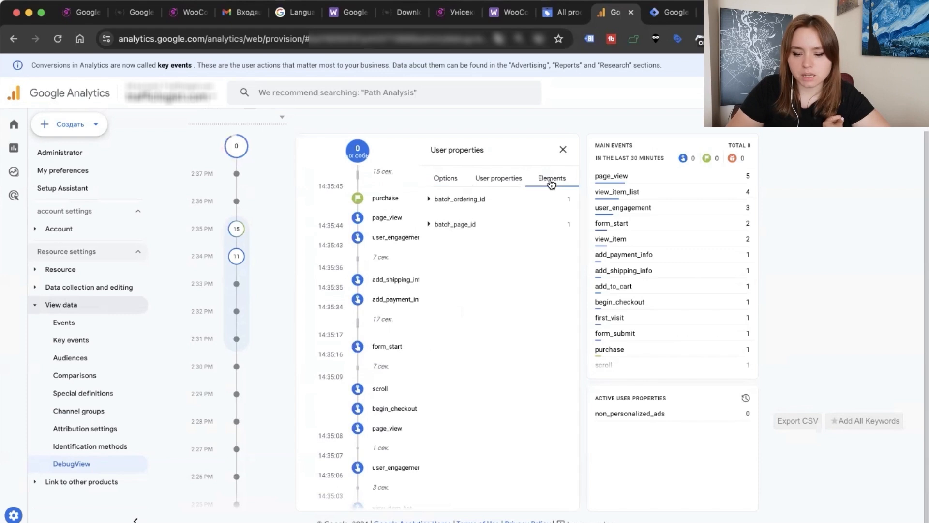
pyautogui.click(358, 282)
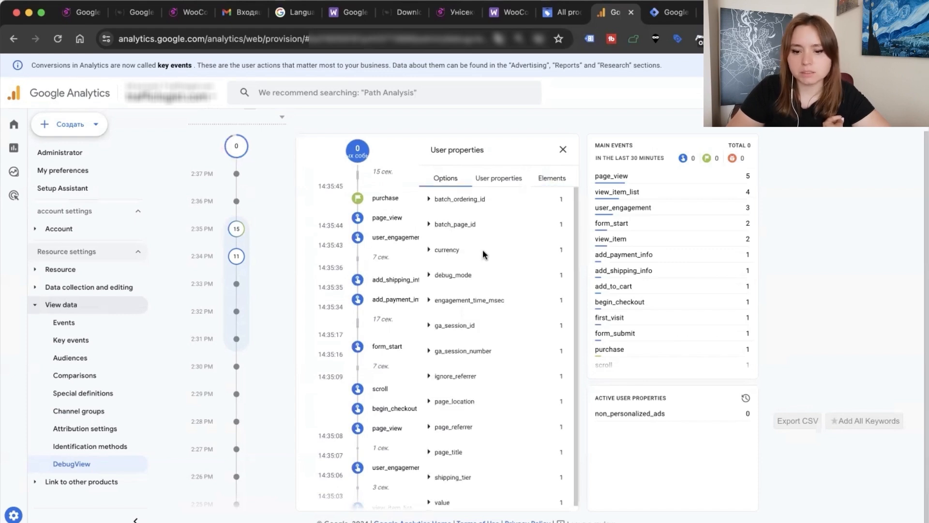
pyautogui.click(551, 180)
# - Open the purchase event and examine its currency, shipping, tax and transaction_id parameters
pyautogui.click(357, 200)
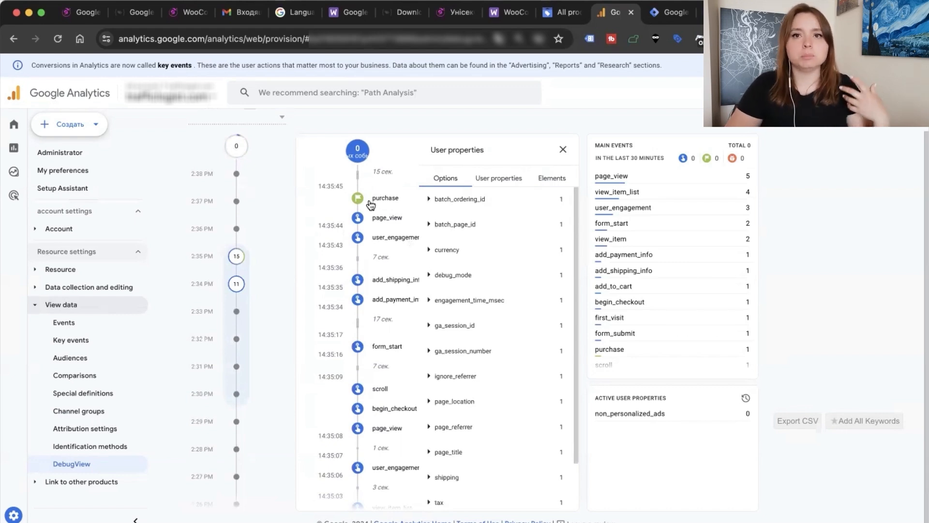
pyautogui.scroll(-2, 450, 423)
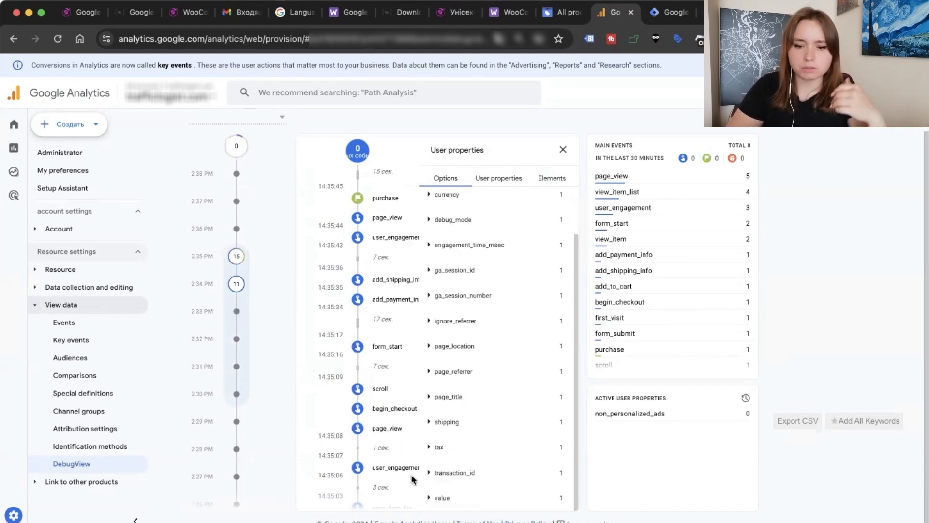
pyautogui.scroll(2, 478, 390)
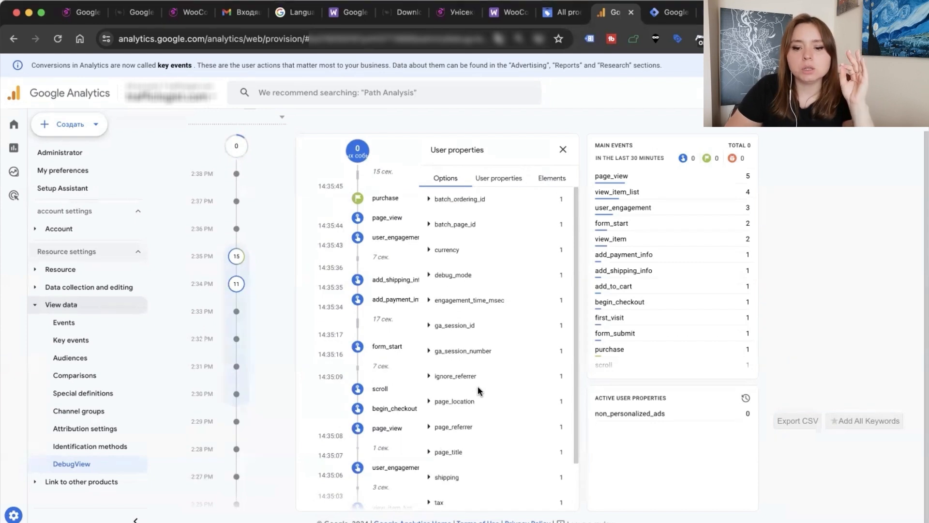
pyautogui.click(428, 250)
pyautogui.scroll(-3, 474, 270)
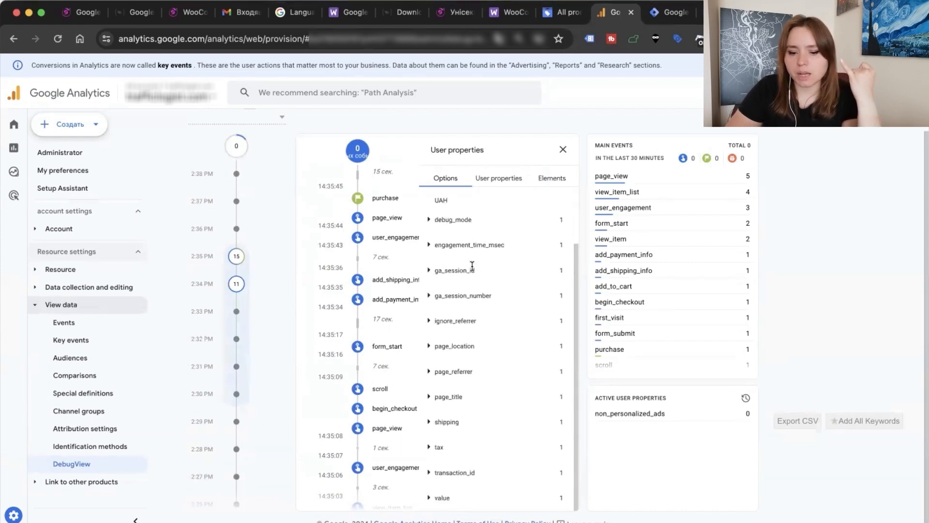
pyautogui.click(430, 422)
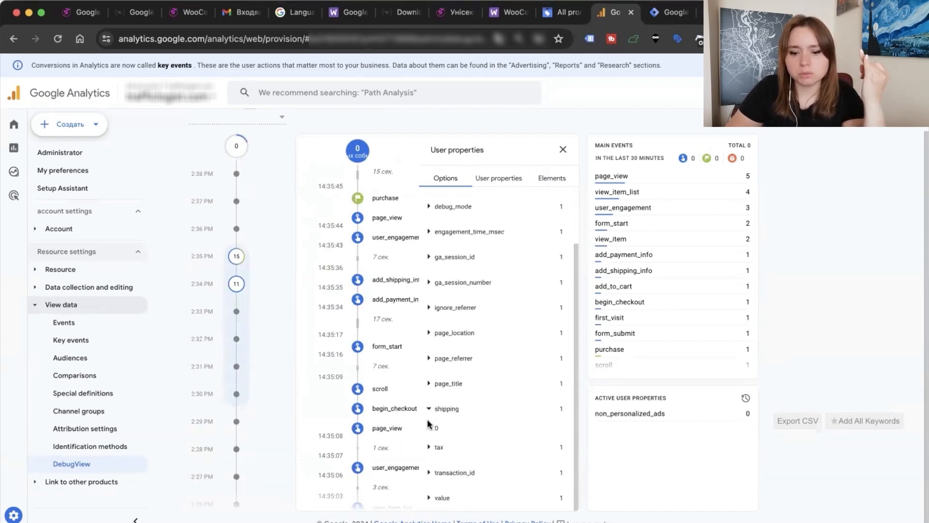
pyautogui.click(431, 457)
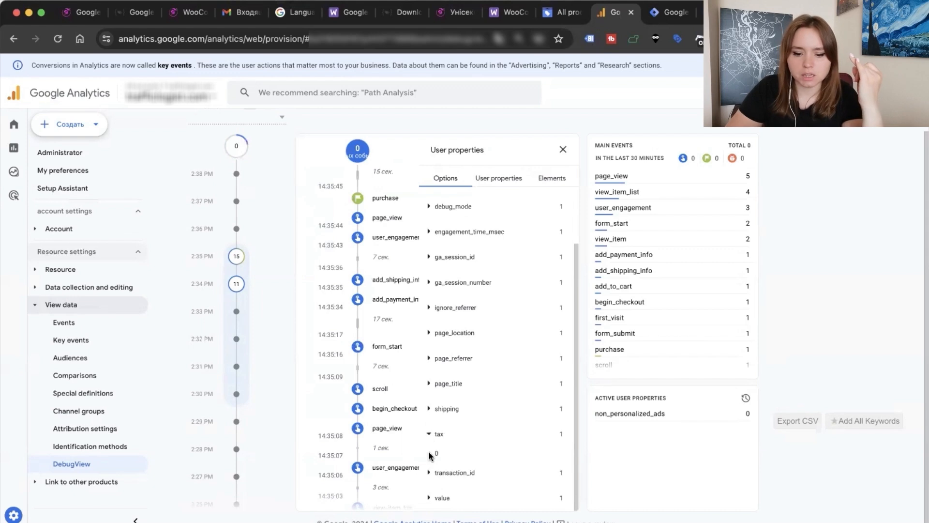
pyautogui.click(425, 478)
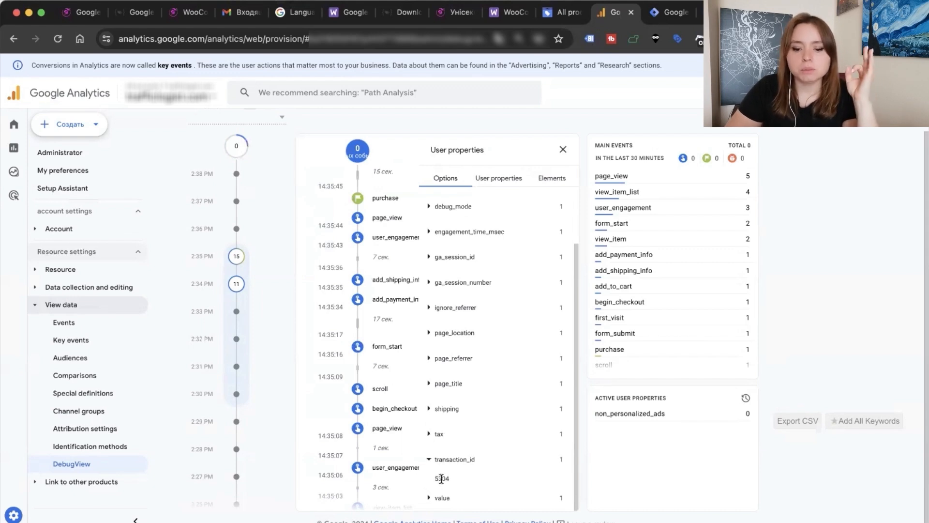
# - Compare the purchase event's transaction_id with the order number on the store's order confirmation page, and return to DebugView
pyautogui.click(774, 12)
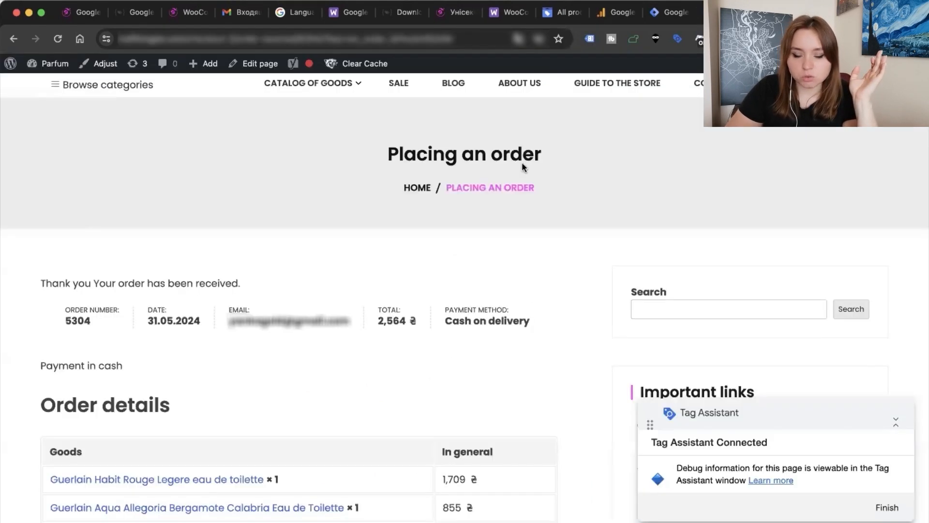
pyautogui.doubleClick(84, 319)
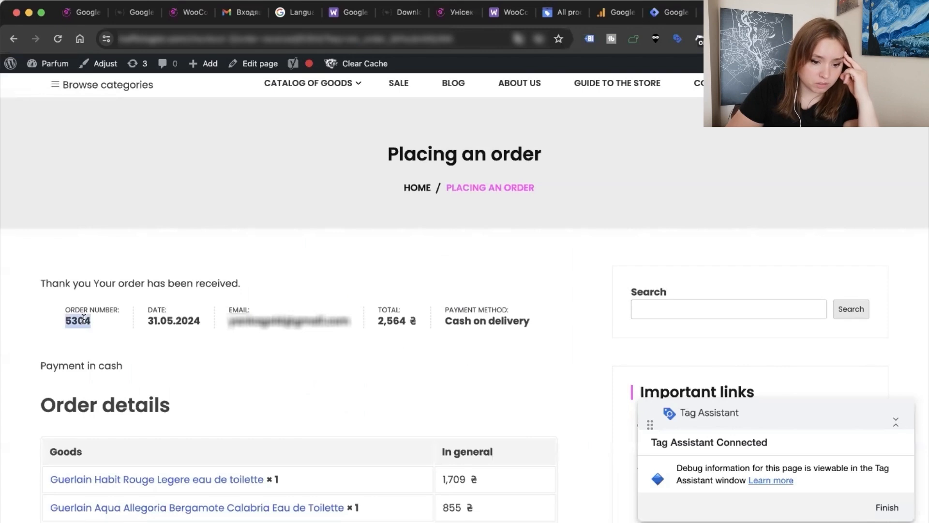
pyautogui.click(726, 12)
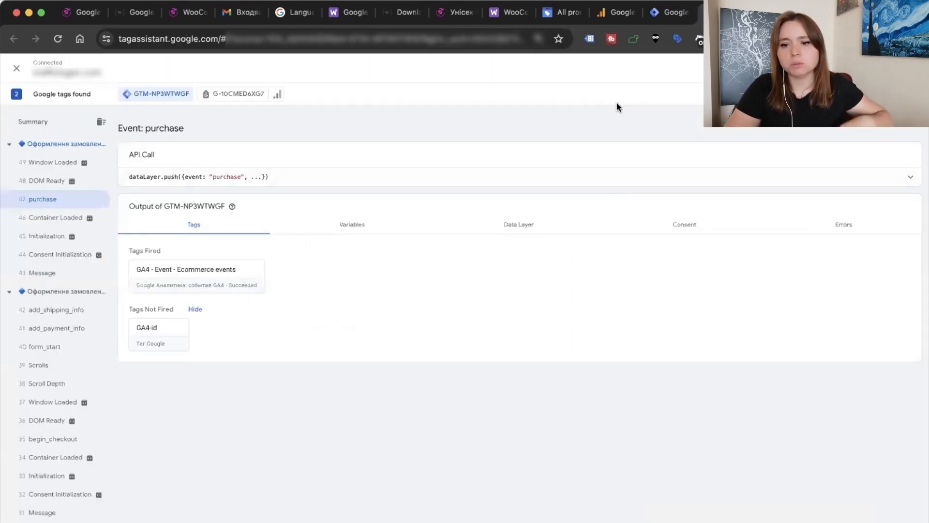
pyautogui.click(607, 19)
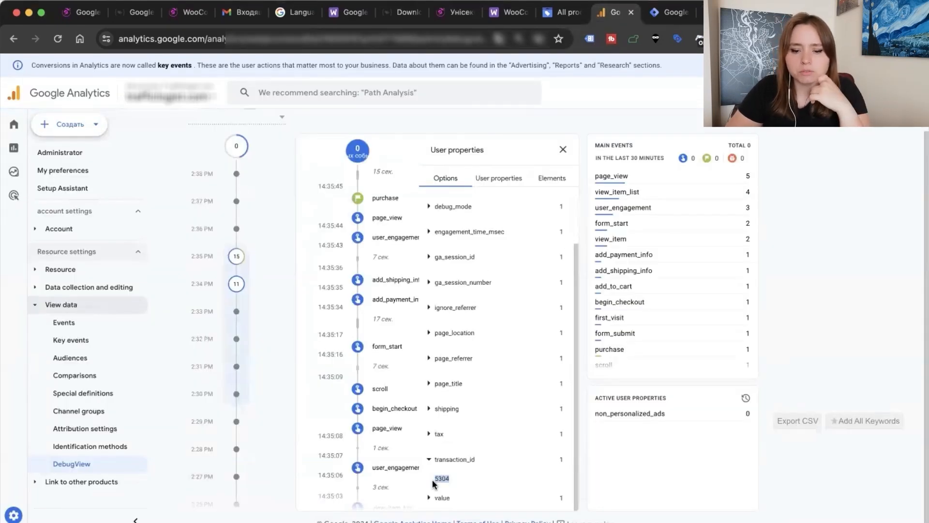
# - Examine the purchase event's value parameter and the ID, quantity, name, category and price of both purchased items
pyautogui.click(429, 498)
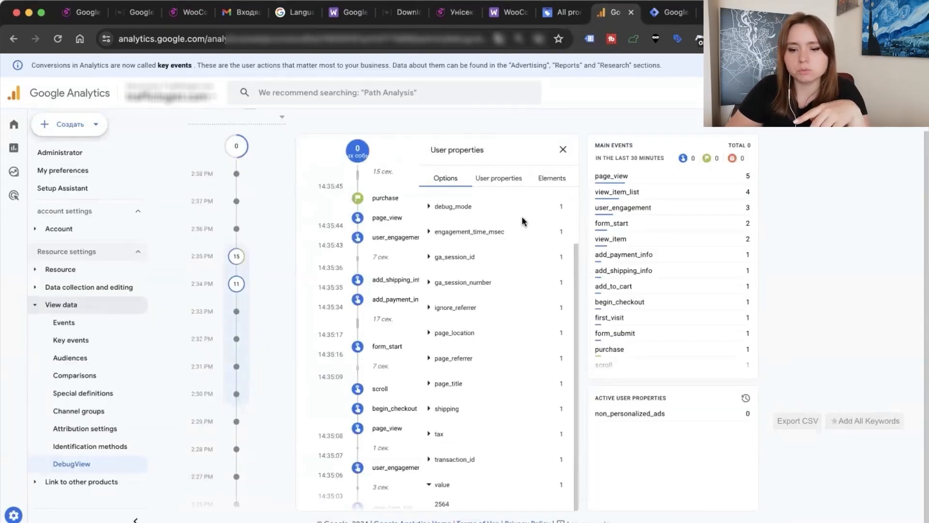
pyautogui.click(541, 187)
pyautogui.click(428, 200)
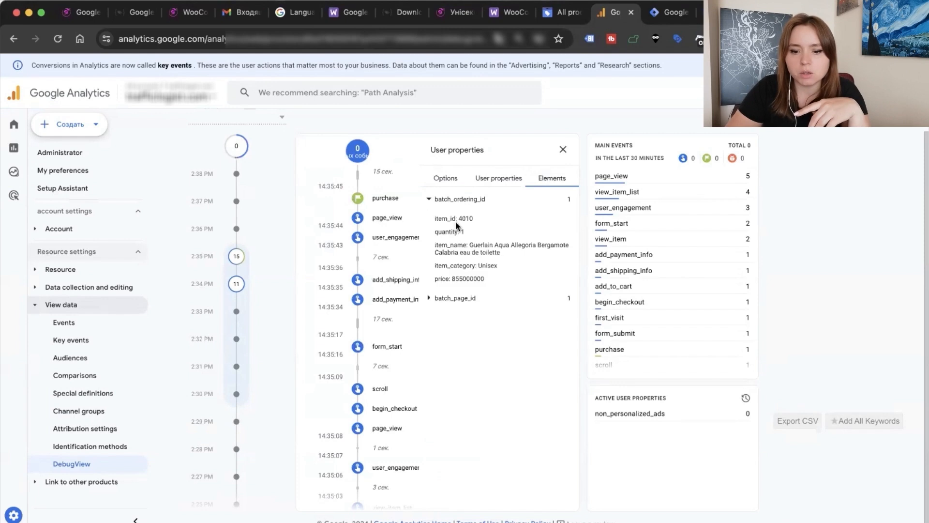
pyautogui.moveTo(449, 232); pyautogui.dragTo(507, 317)
pyautogui.click(430, 298)
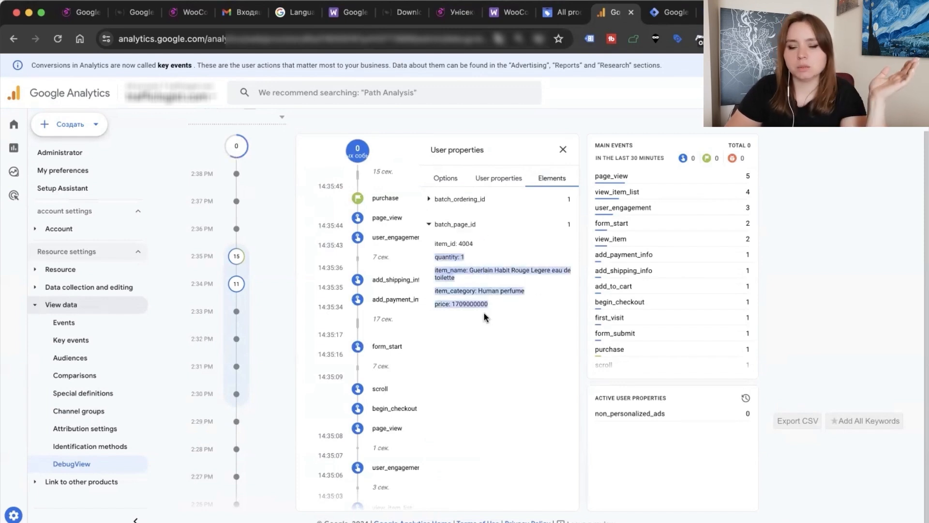
# - Compare the purchase event's value parameter with the total and the goods listed on the store's order confirmation page
pyautogui.click(445, 179)
pyautogui.scroll(-2, 492, 414)
pyautogui.click(429, 484)
pyautogui.doubleClick(444, 502)
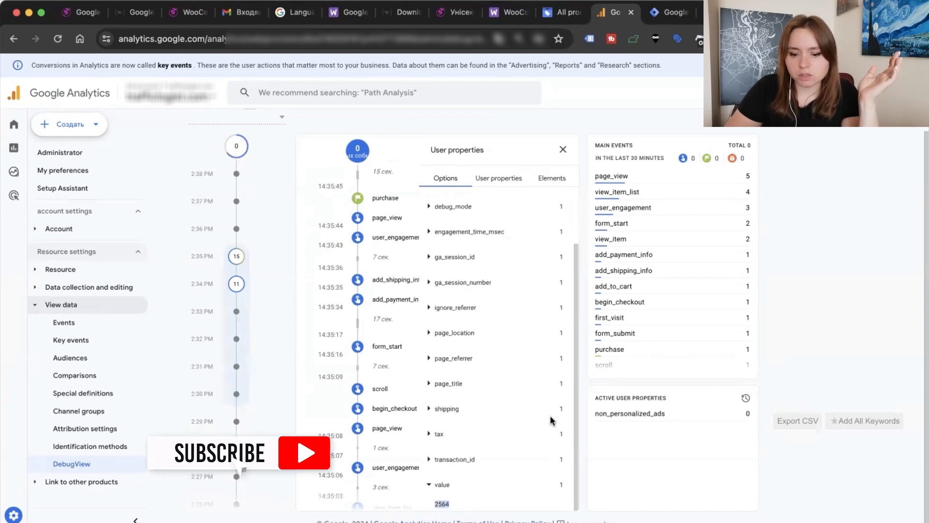
pyautogui.click(726, 12)
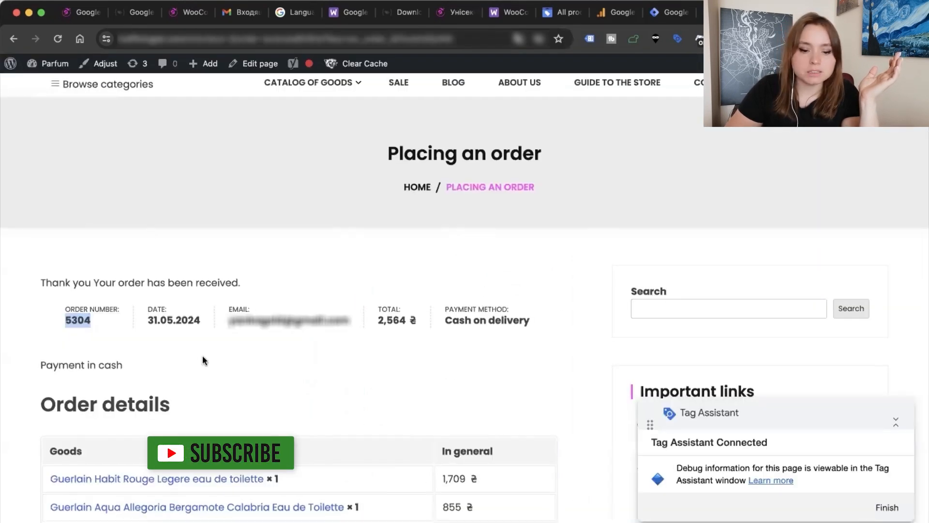
pyautogui.scroll(-1, 202, 356)
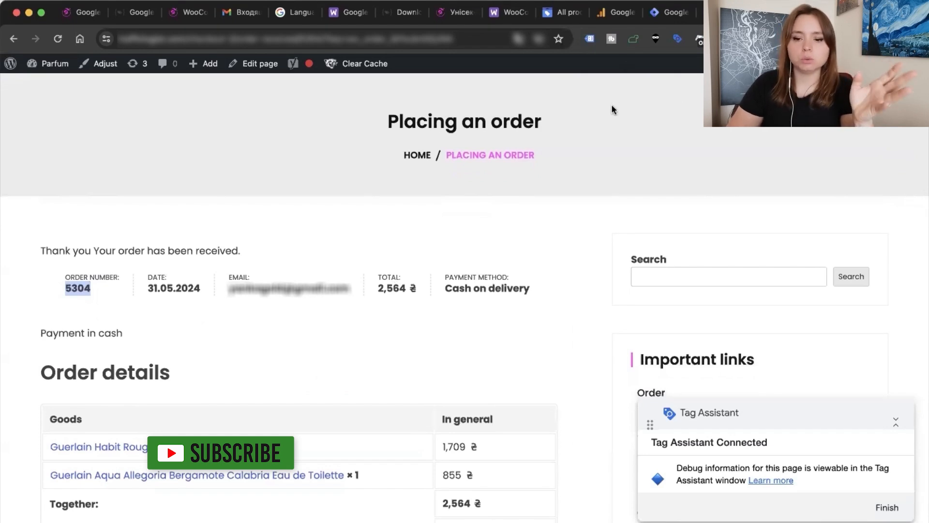
pyautogui.click(671, 15)
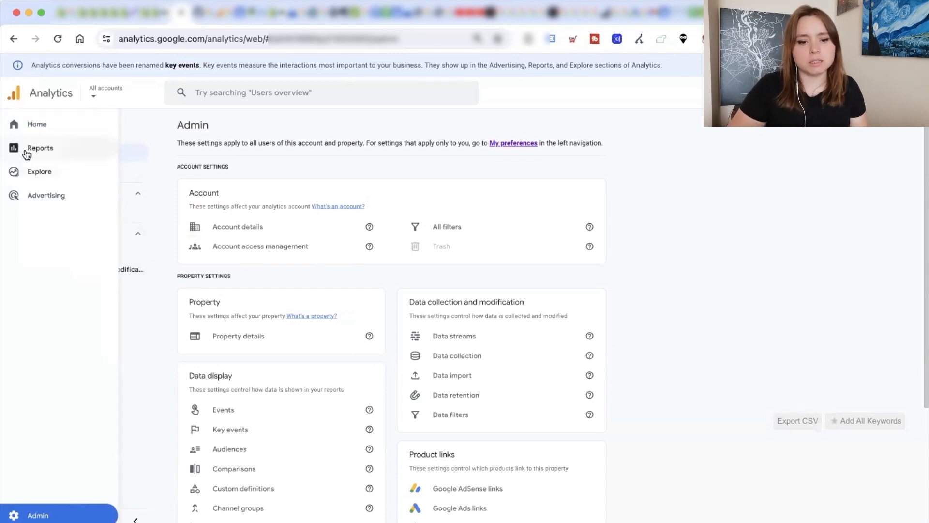
# - Open the Ecommerce purchases report in the Monetization section and bring its item table into view
pyautogui.click(26, 151)
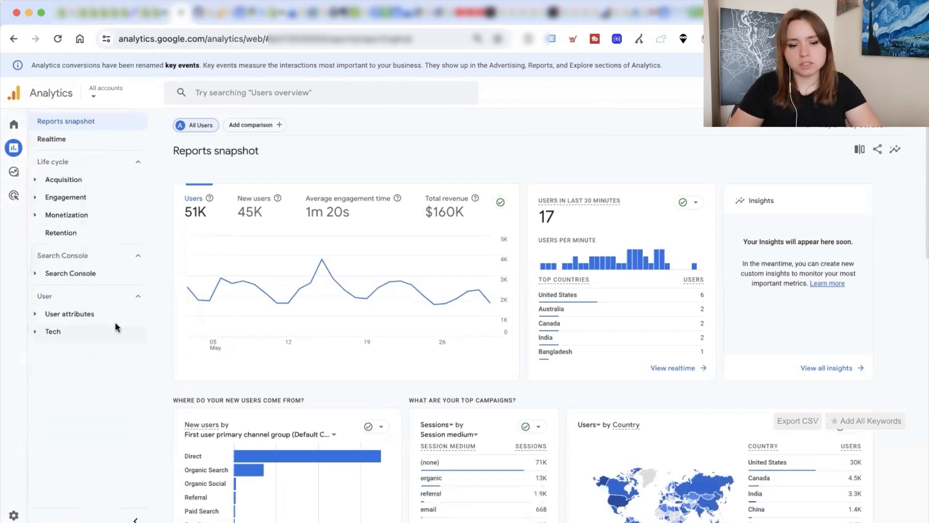
pyautogui.click(71, 214)
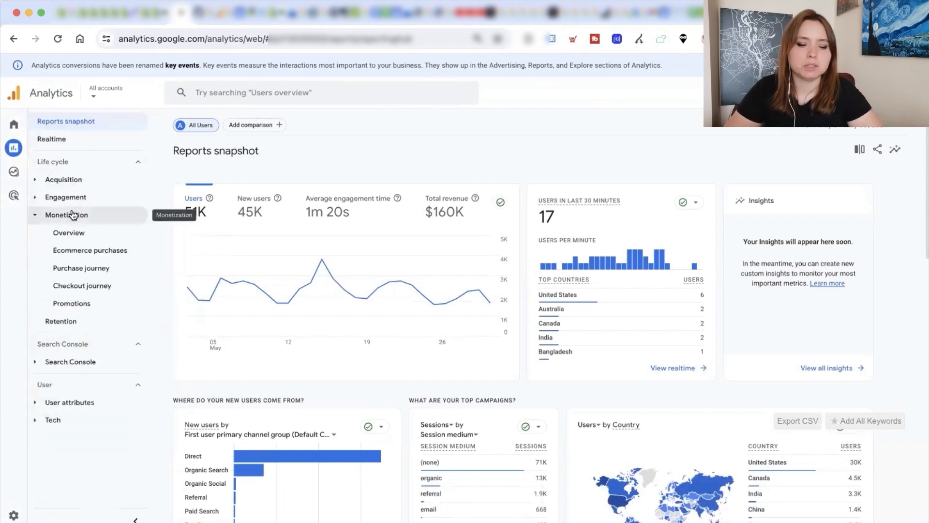
pyautogui.click(88, 252)
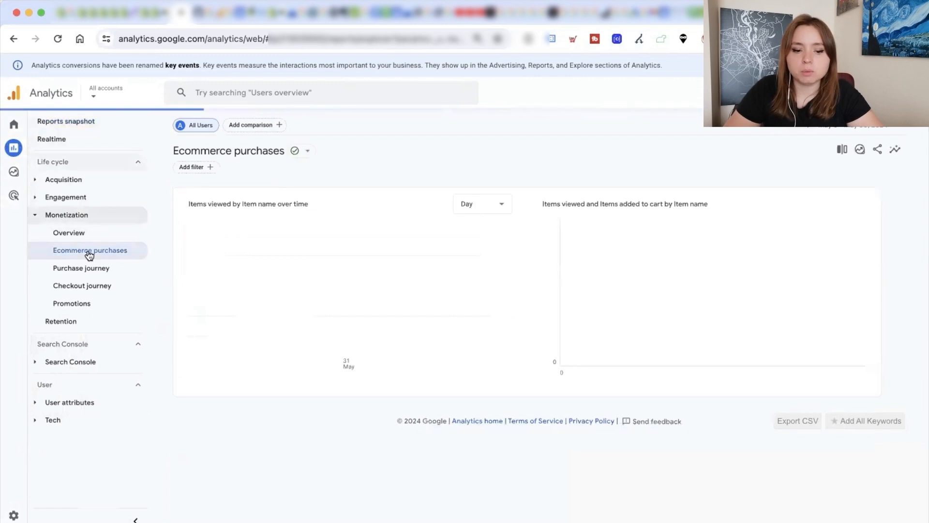
pyautogui.scroll(-3, 266, 343)
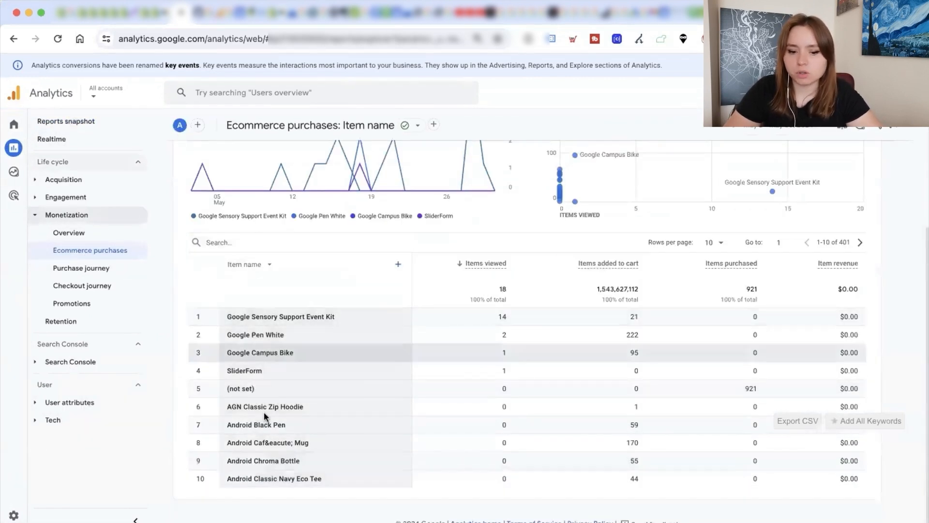
# - Examine the items viewed, added to cart, purchased and item revenue figures in the Ecommerce purchases table
pyautogui.doubleClick(499, 316)
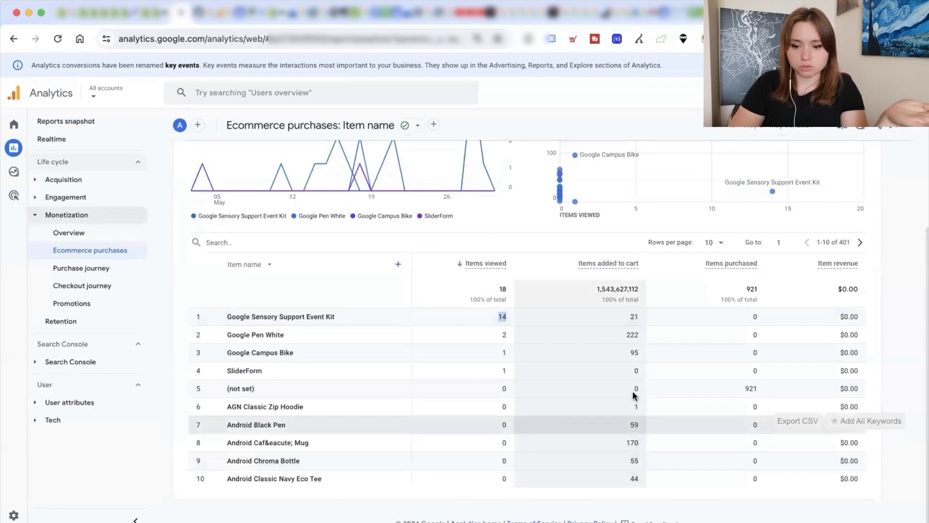
pyautogui.click(630, 334)
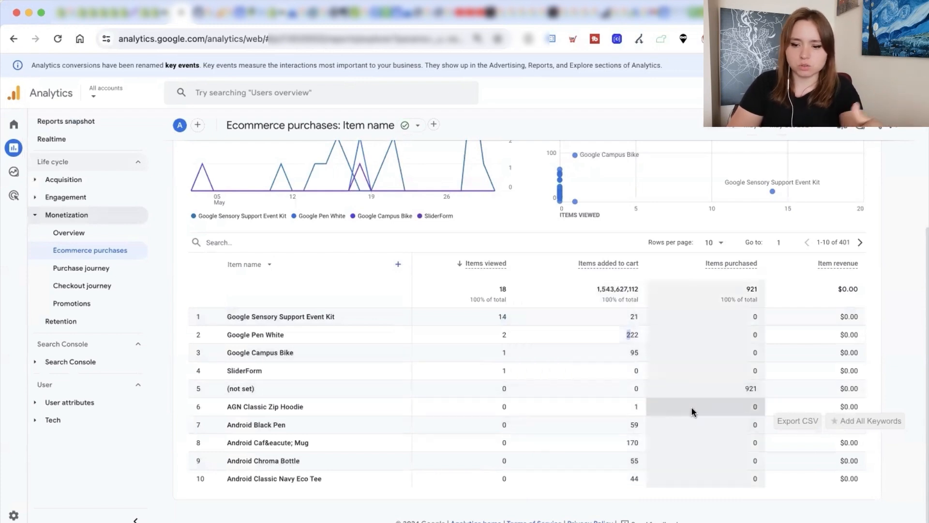
pyautogui.doubleClick(749, 388)
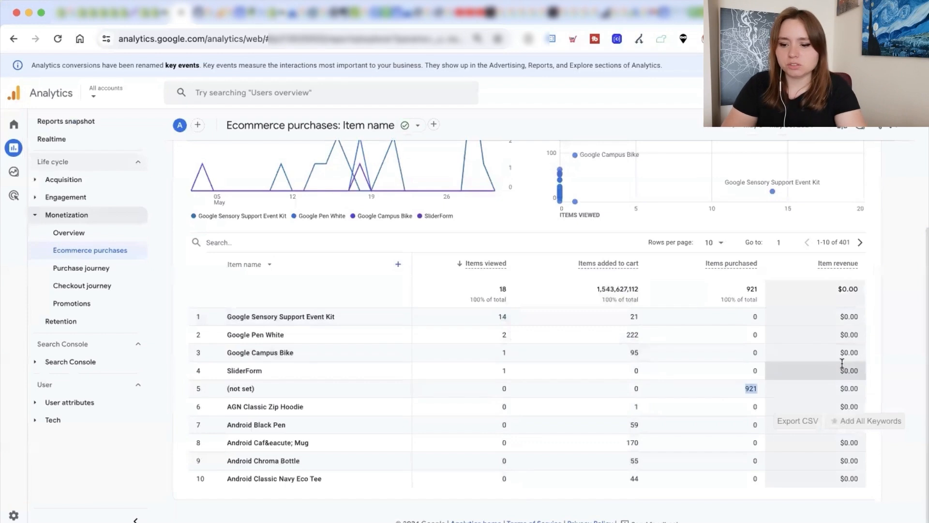
pyautogui.click(807, 265)
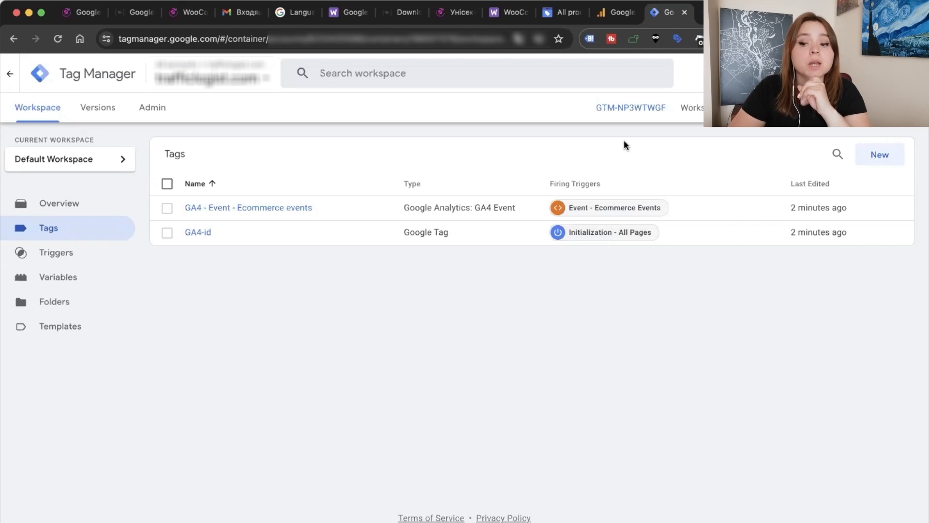
# - Switch to Tag Assistant and review the recorded e-commerce events, opening view_item_list to check which tags fired
pyautogui.click(721, 13)
pyautogui.scroll(-10, 15, 404)
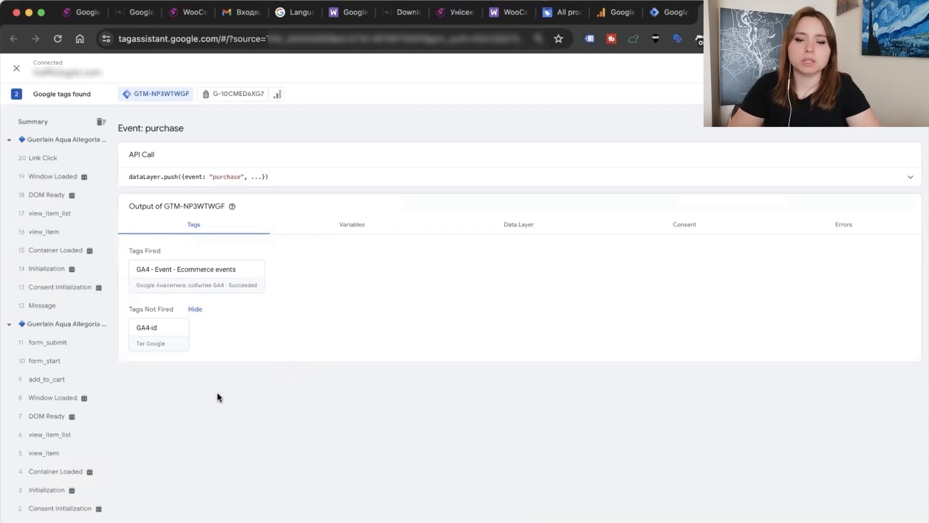
pyautogui.scroll(5, 79, 302)
pyautogui.scroll(-5, 50, 399)
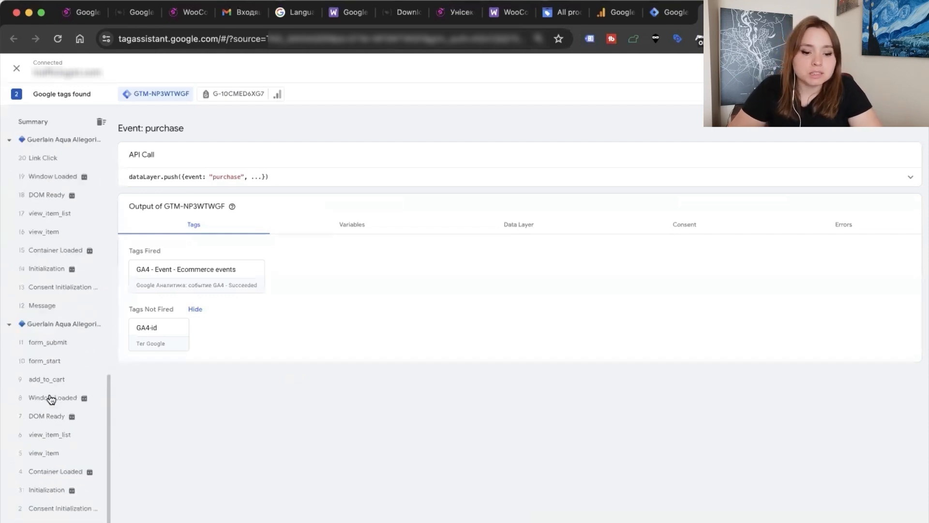
pyautogui.click(68, 212)
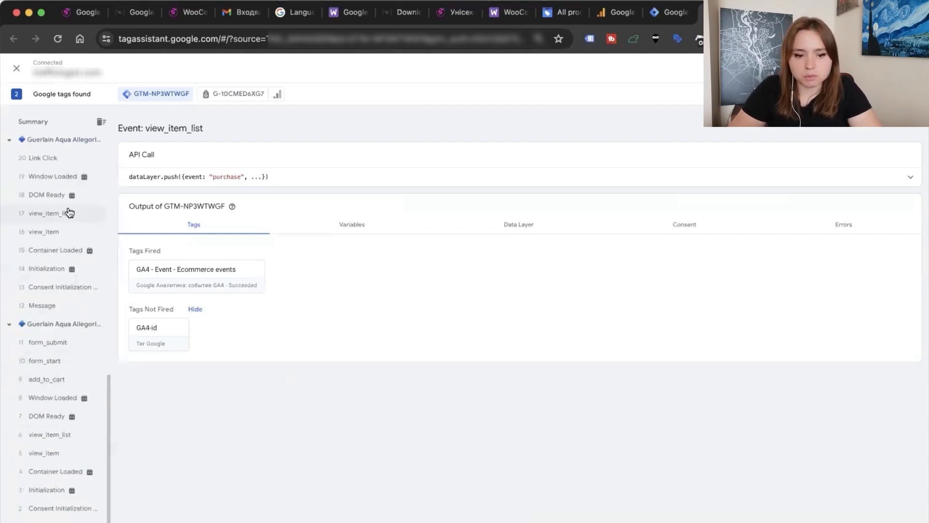
pyautogui.scroll(10, 52, 354)
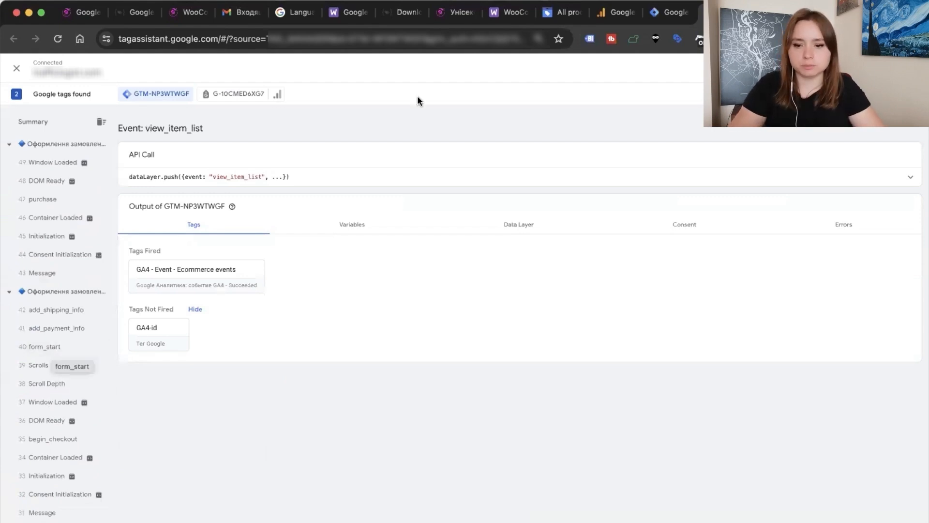
# - Return to Tag Manager, publish the workspace changes as a container version named GA4, and close the publish view
pyautogui.click(671, 13)
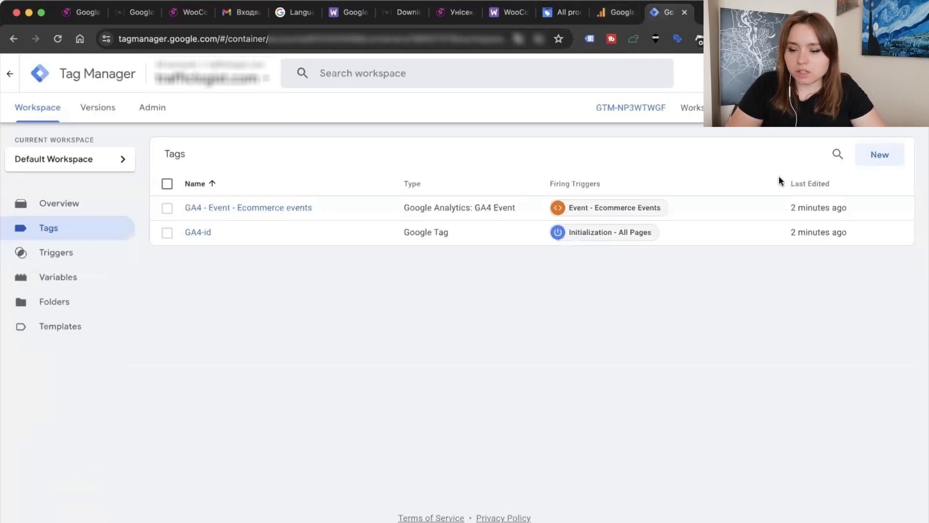
pyautogui.click(894, 107)
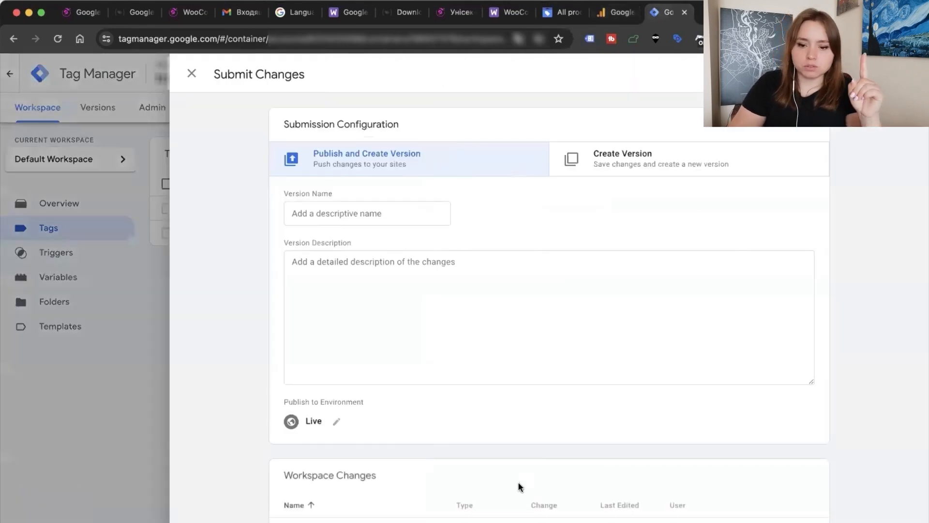
pyautogui.click(895, 73)
pyautogui.click(312, 242)
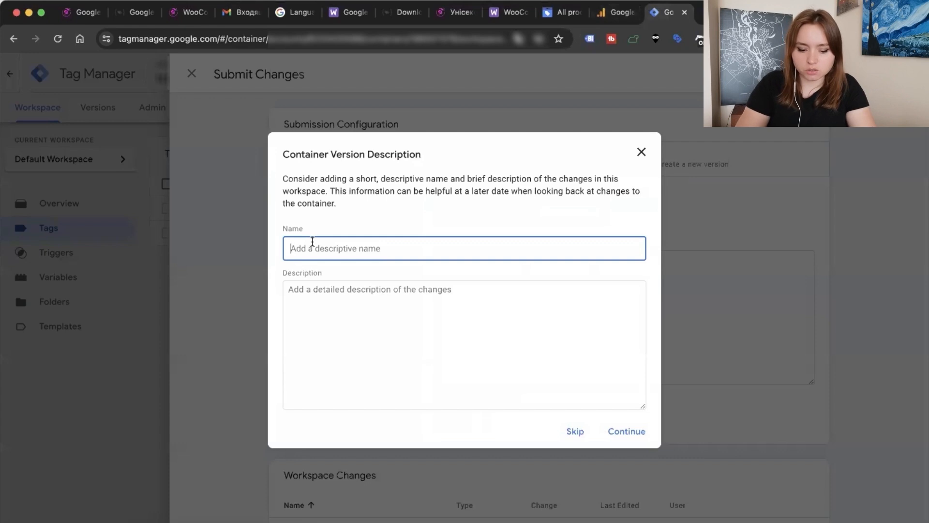
pyautogui.write('GA4')
pyautogui.click(622, 431)
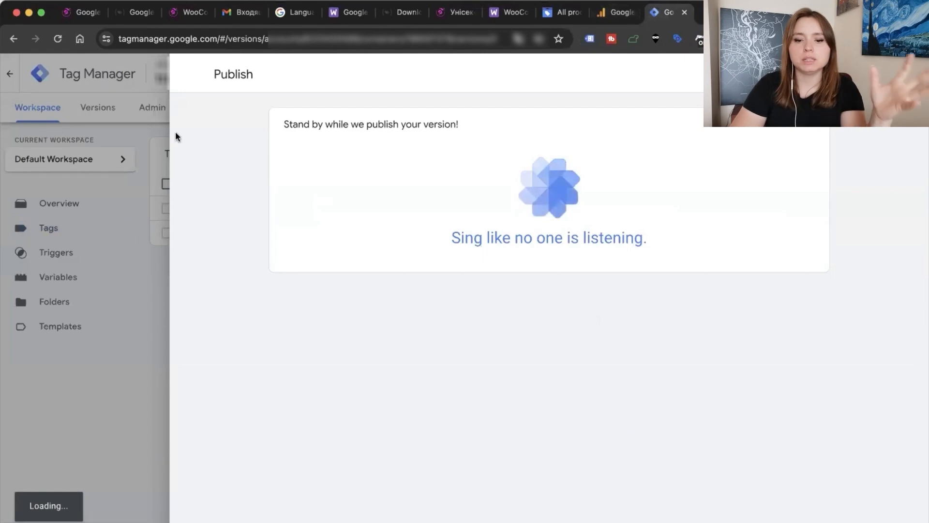
pyautogui.click(193, 75)
pyautogui.click(31, 119)
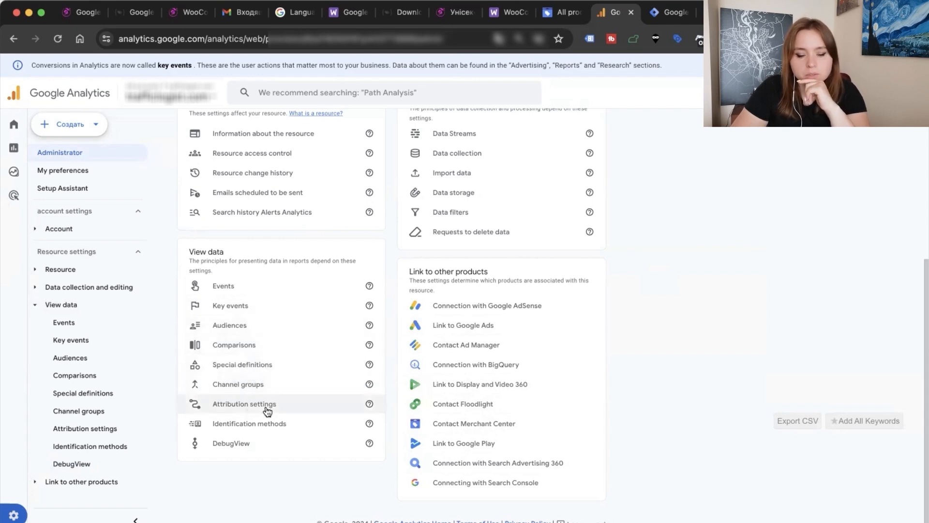
# - Set the Analytics property's user identification method to device-based, agreeing to disable mixed identity, and return to the admin page
pyautogui.click(269, 430)
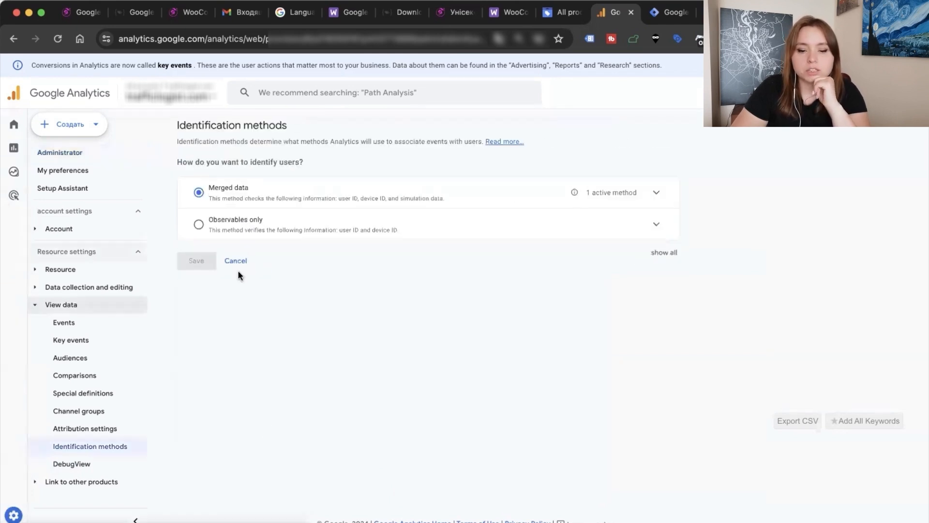
pyautogui.click(199, 255)
pyautogui.click(196, 292)
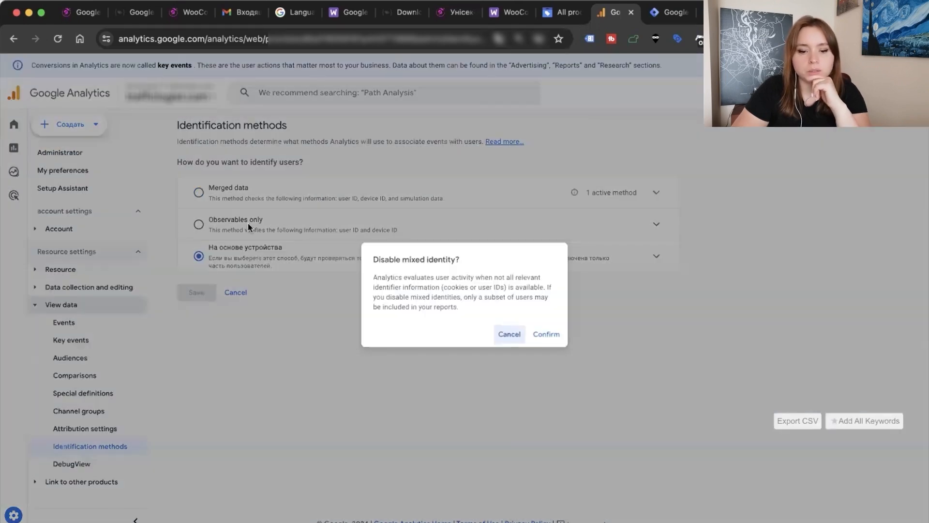
pyautogui.click(538, 333)
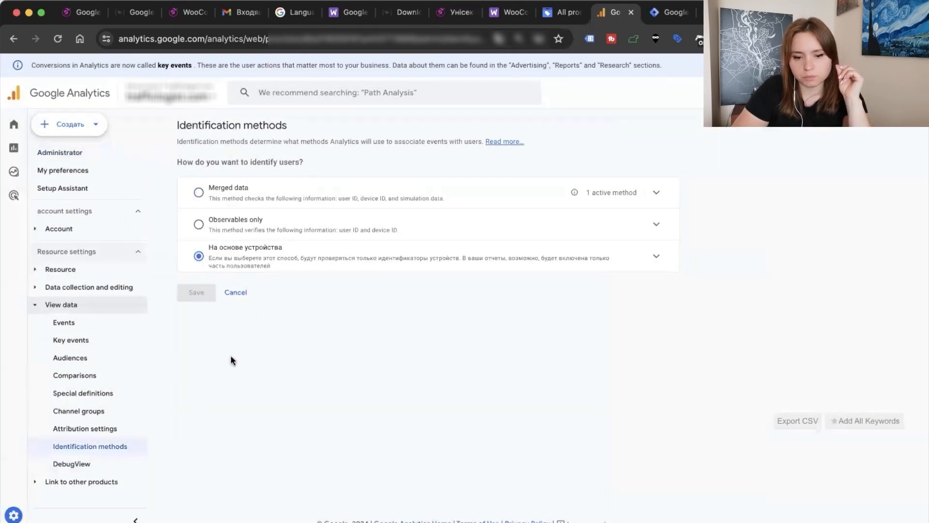
pyautogui.click(244, 293)
# - Open the property's Google Ads link settings
pyautogui.scroll(-5, 368, 407)
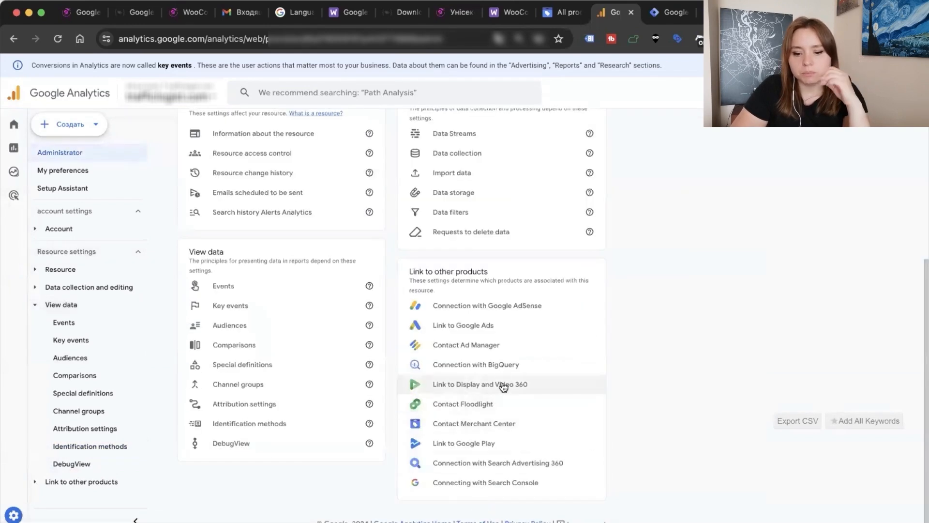
pyautogui.click(459, 327)
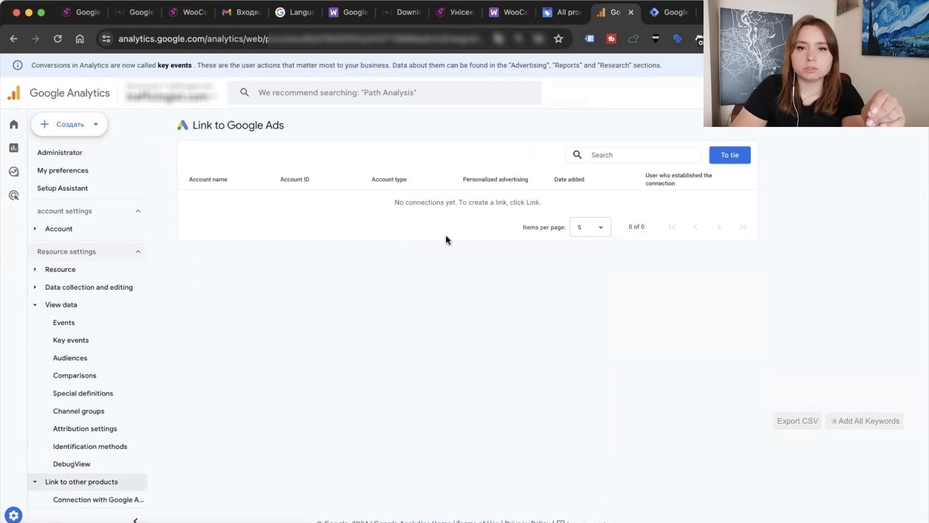